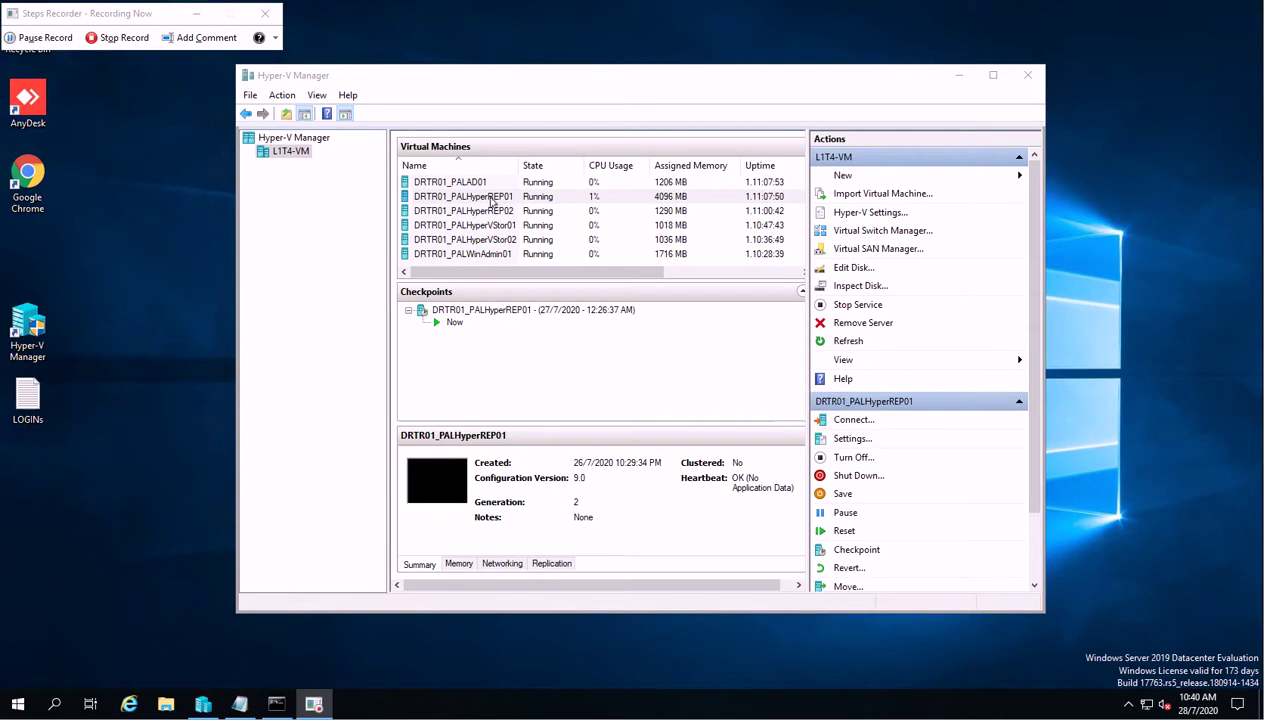
Connect to the DRTR01_PALHyperREP01 virtual machine and sign in to the admin account with its password.
click(490, 197)
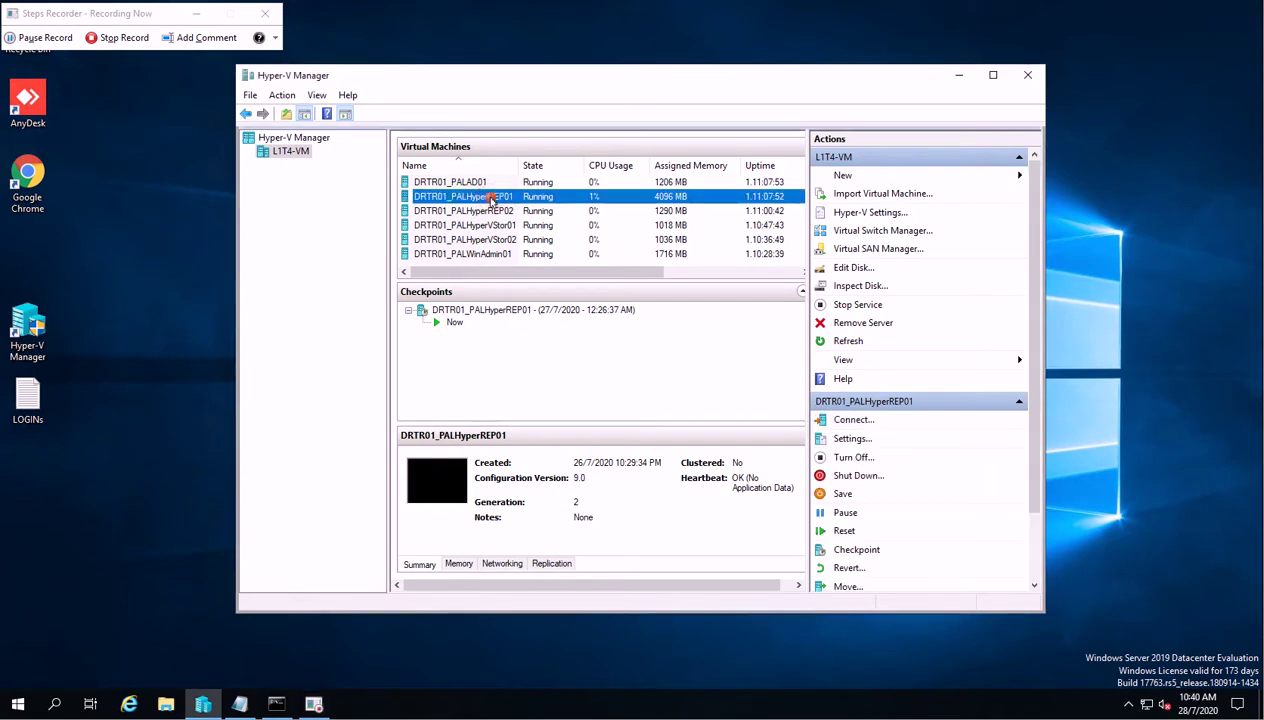
double_click(536, 198)
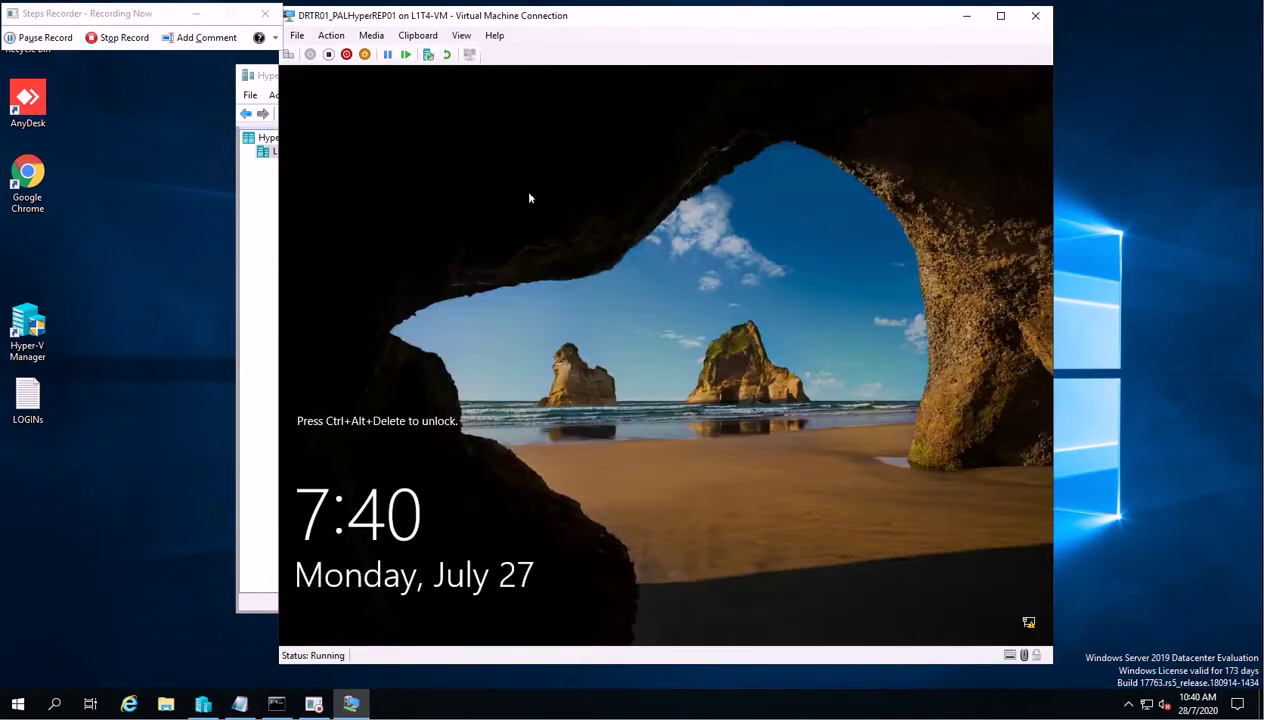
click(289, 55)
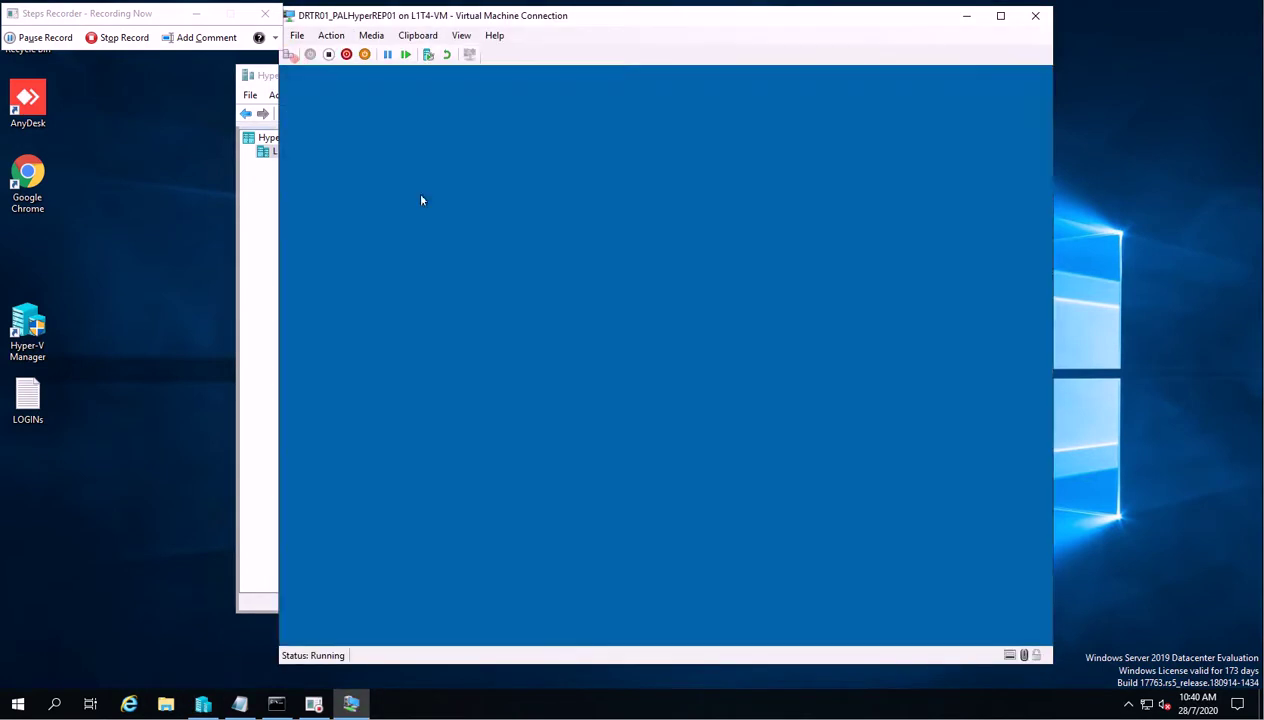
text(•••)
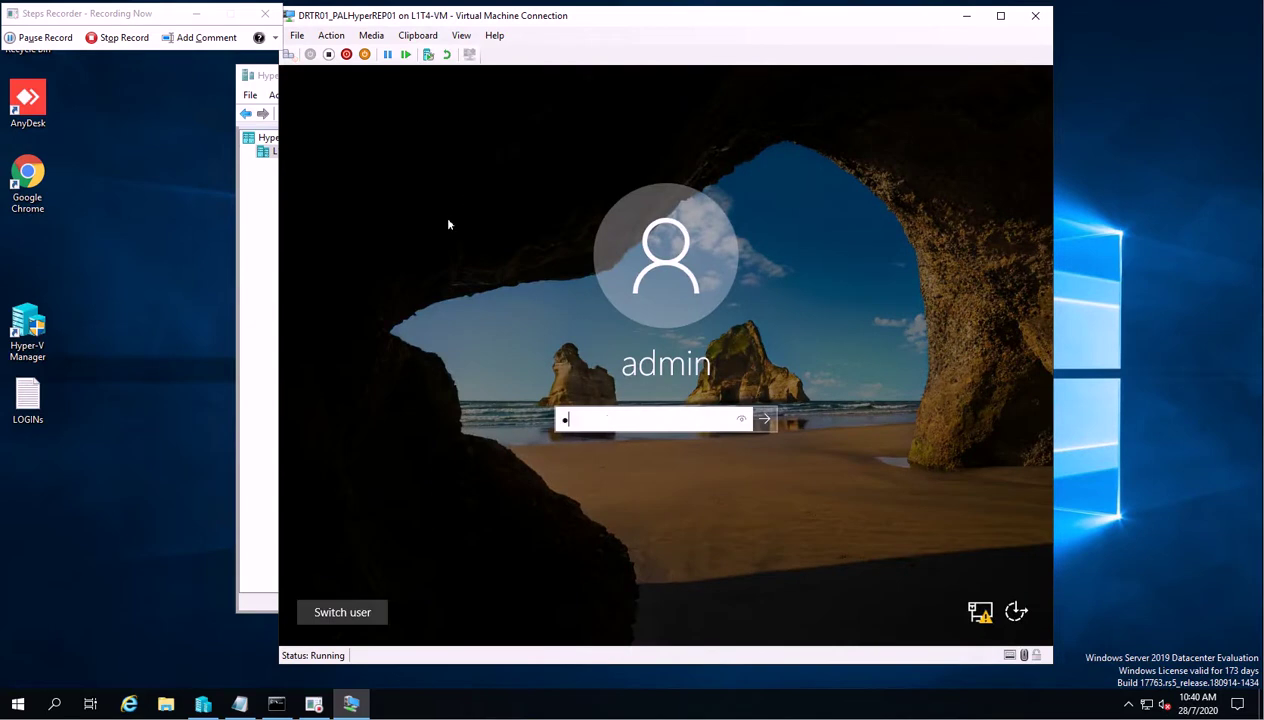
text(•••••)
key(Return)
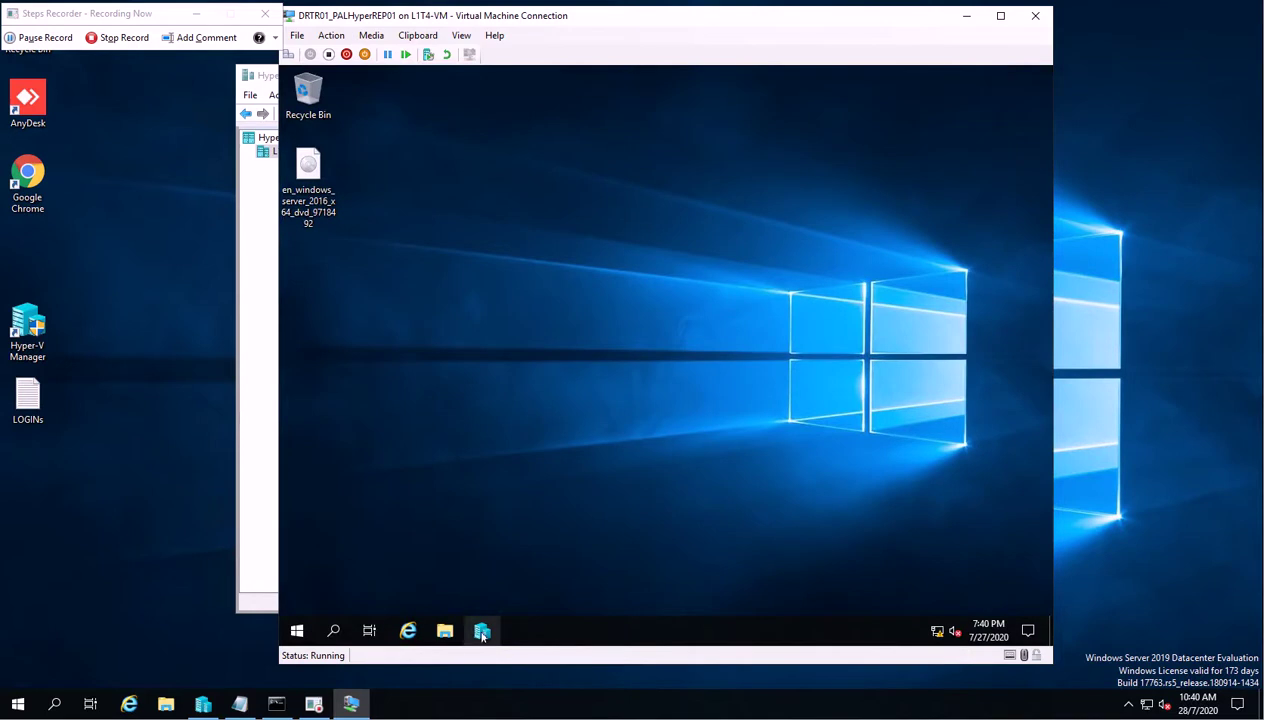
Open Hyper-V Manager inside PALHyperREP01, connect to the FINANCE_SVR01 virtual machine and move its connection window into view.
click(482, 632)
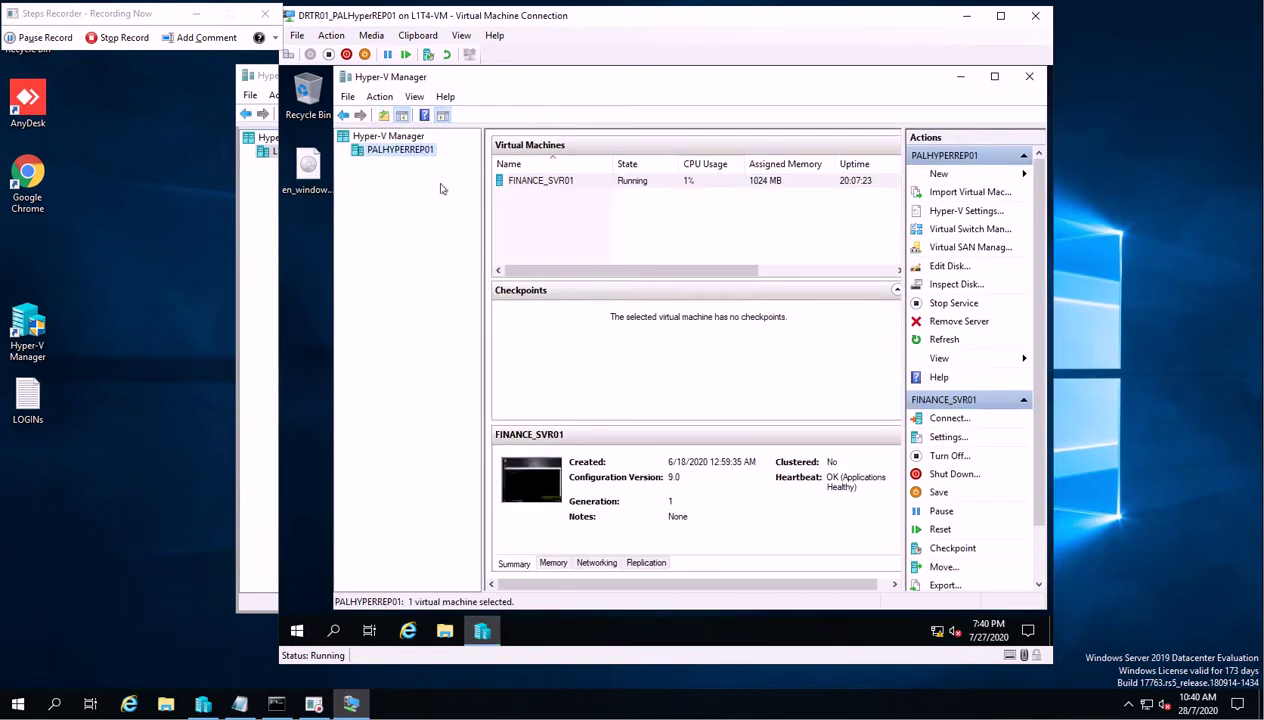
click(520, 182)
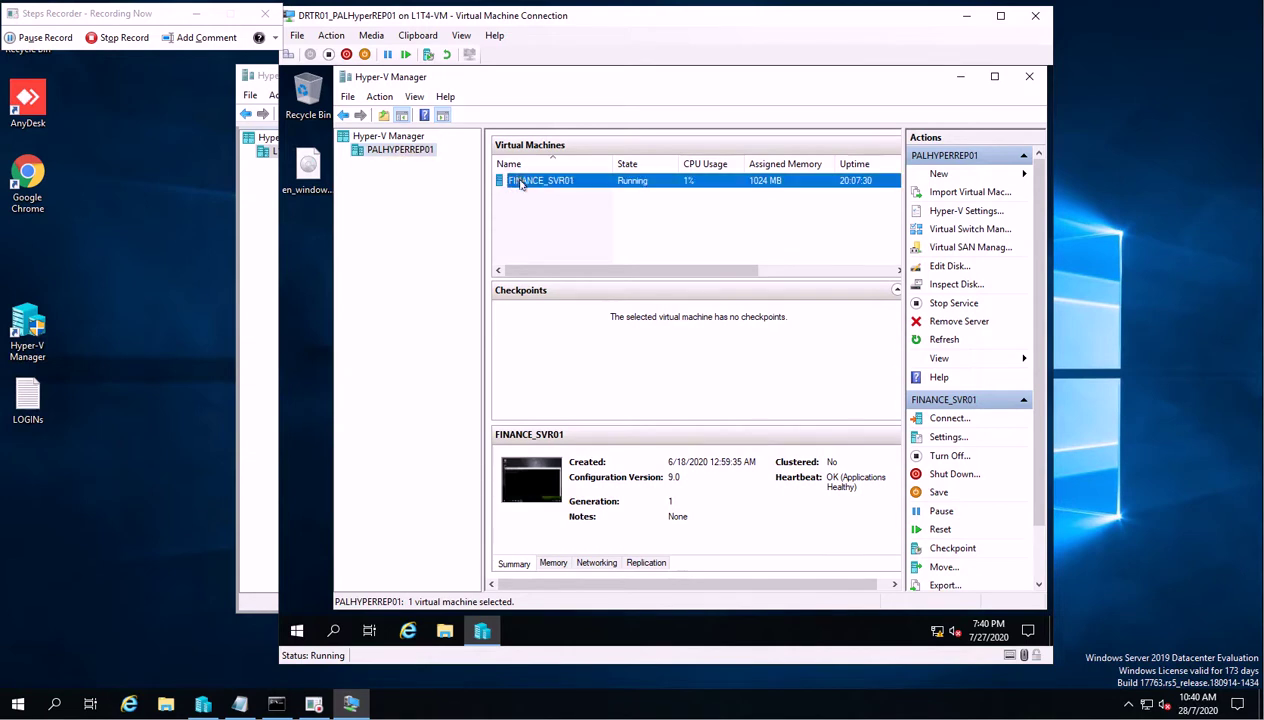
double_click(520, 182)
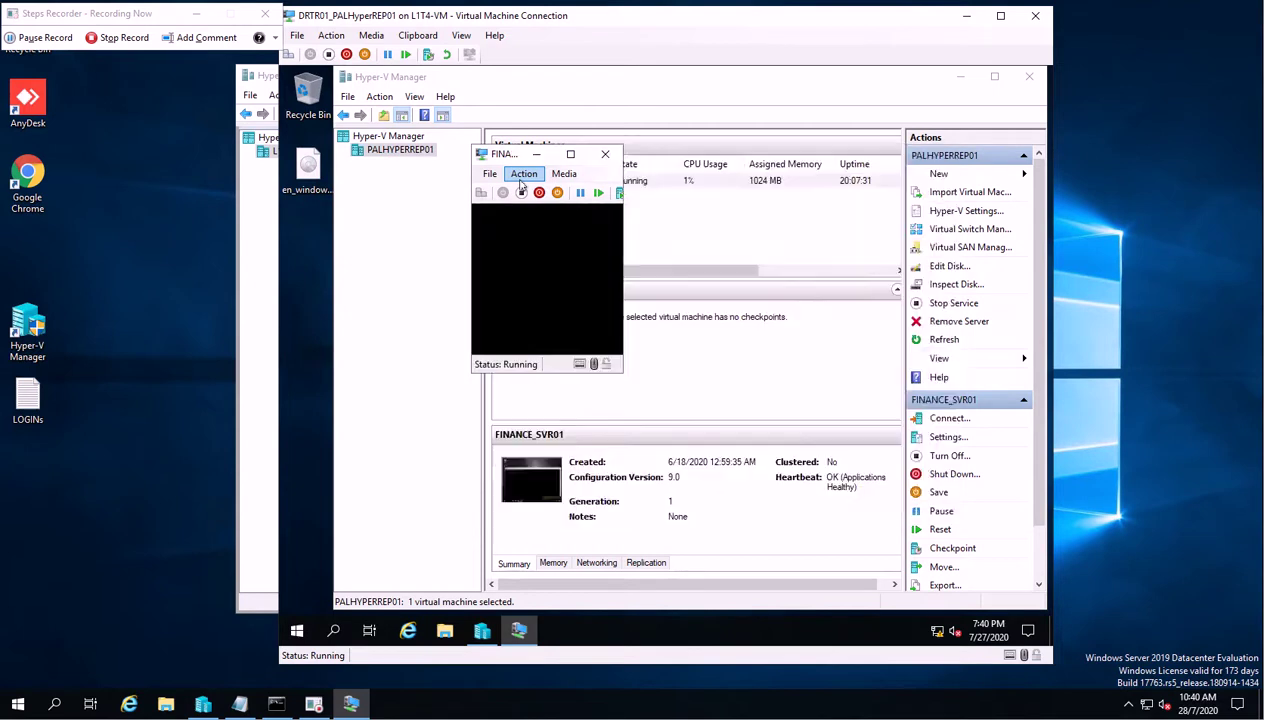
drag(698, 160, 610, 105)
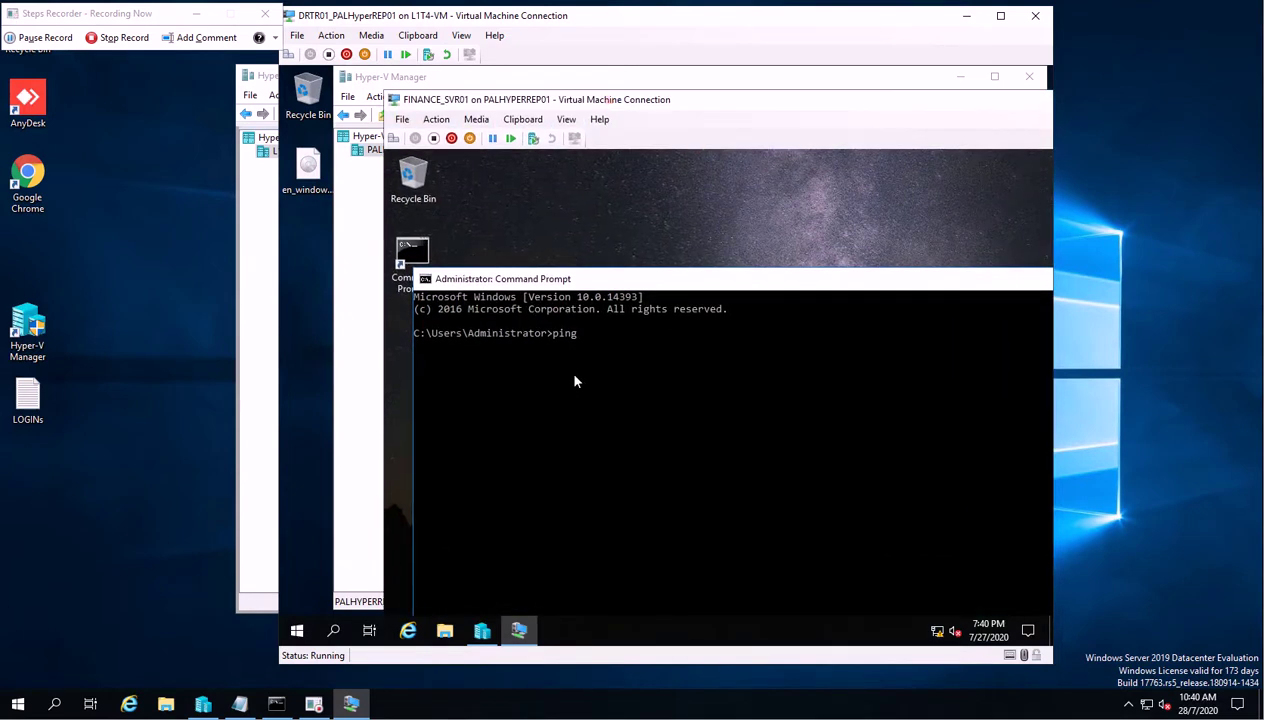
Close the open Command Prompt on FINANCE_SVR01, start a fresh one and position its window near the top of the desktop.
drag(701, 279, 521, 304)
click(949, 291)
double_click(405, 262)
drag(645, 185, 620, 564)
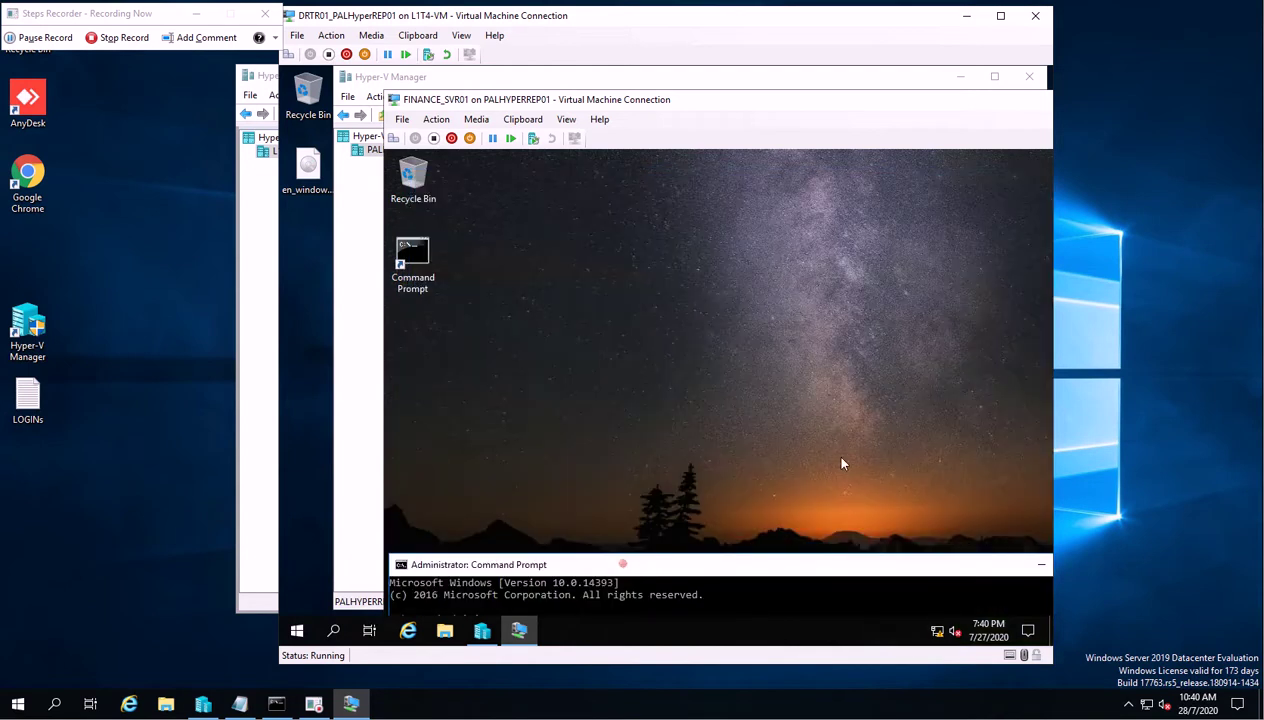
click(803, 568)
drag(808, 549, 840, 183)
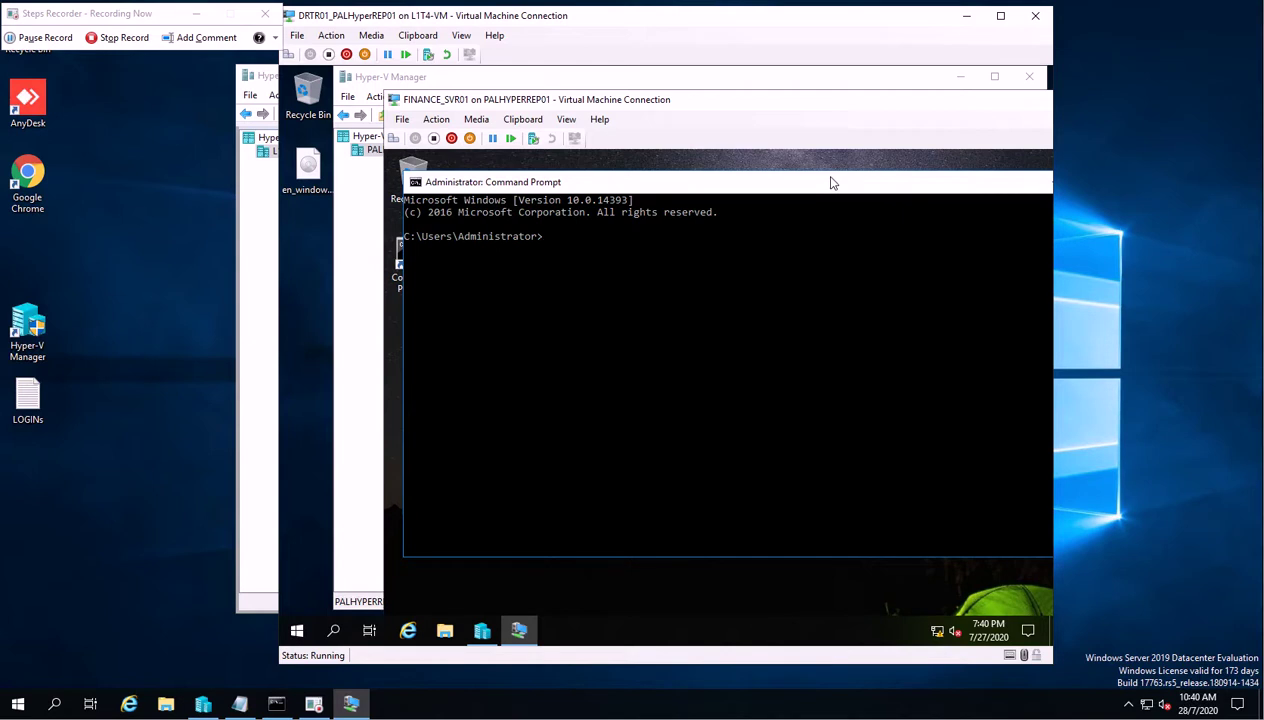
Ping pal.net from the Command Prompt on FINANCE_SVR01 to test domain connectivity.
click(279, 273)
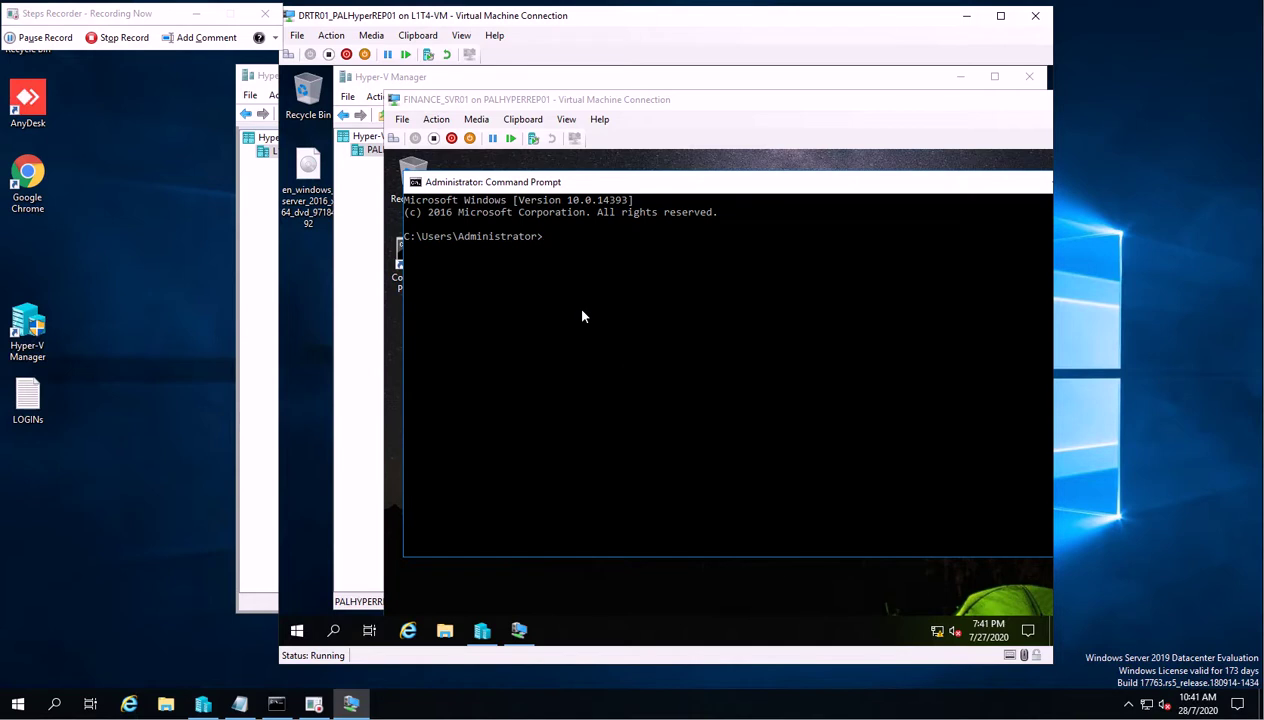
click(581, 311)
text(pi)
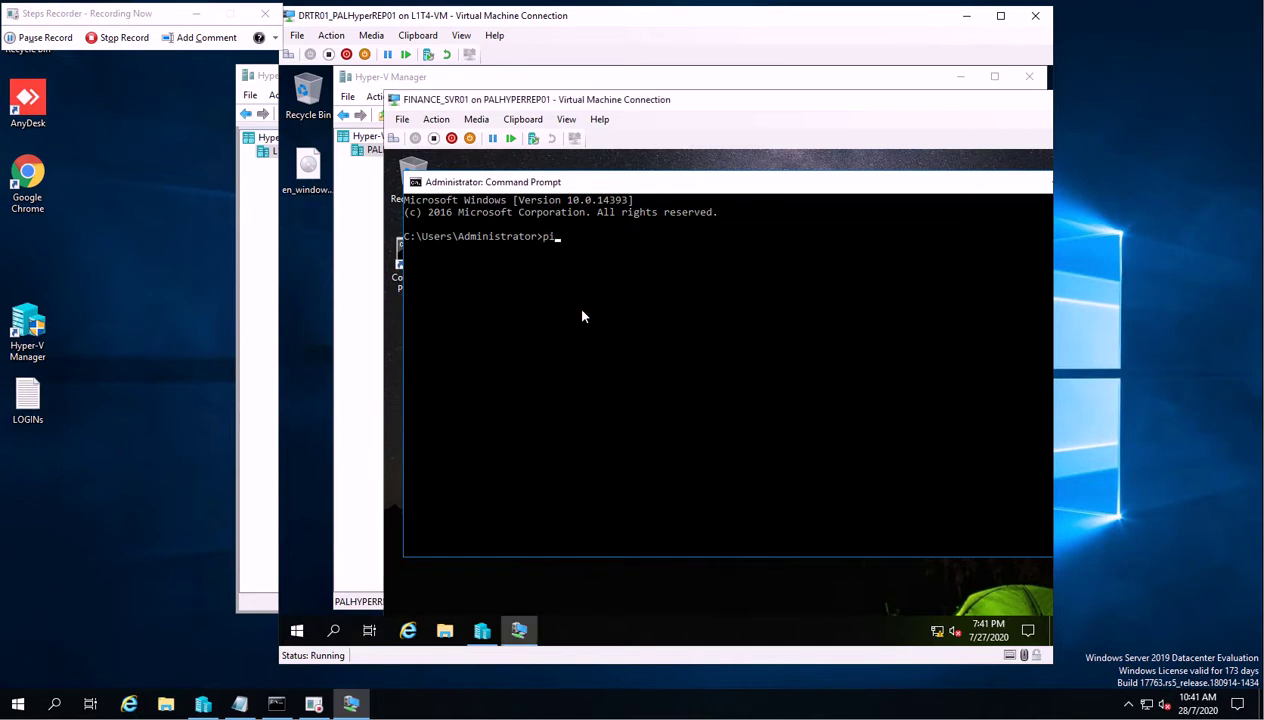
text(ng pal.net)
key(Return)
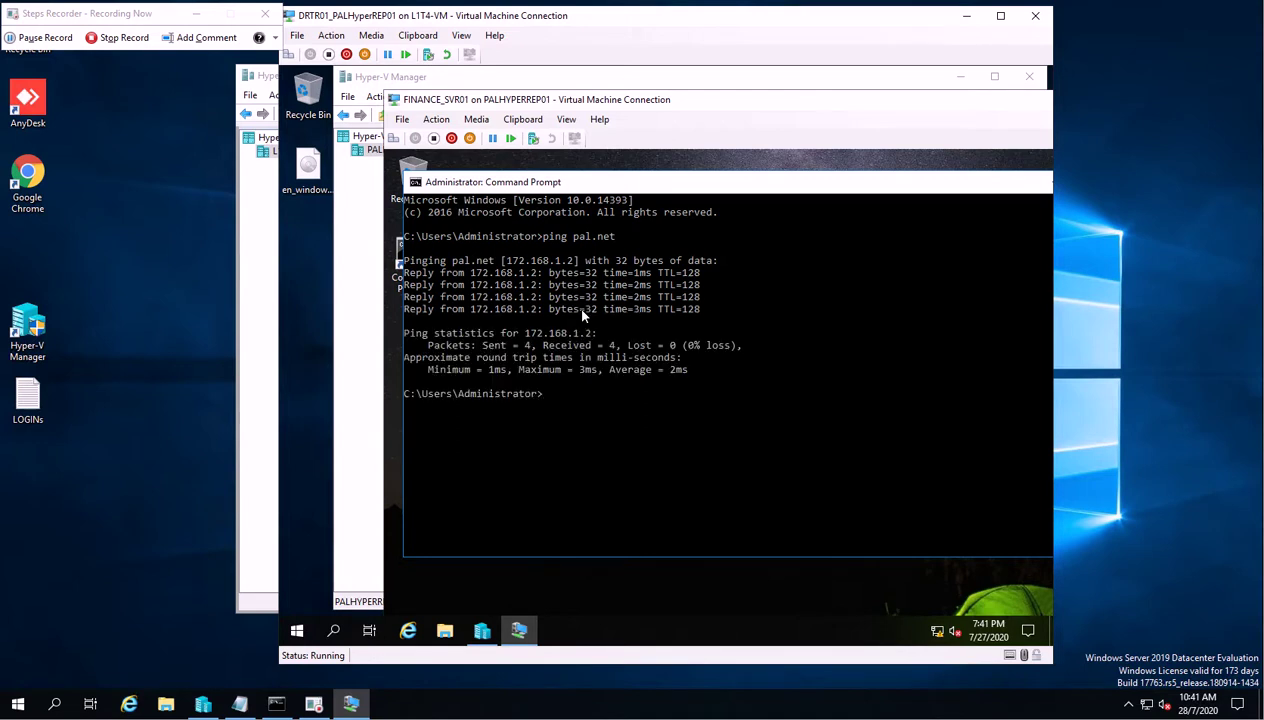
Close the Command Prompt and the FINANCE_SVR01 connection window.
click(685, 190)
drag(685, 190, 465, 228)
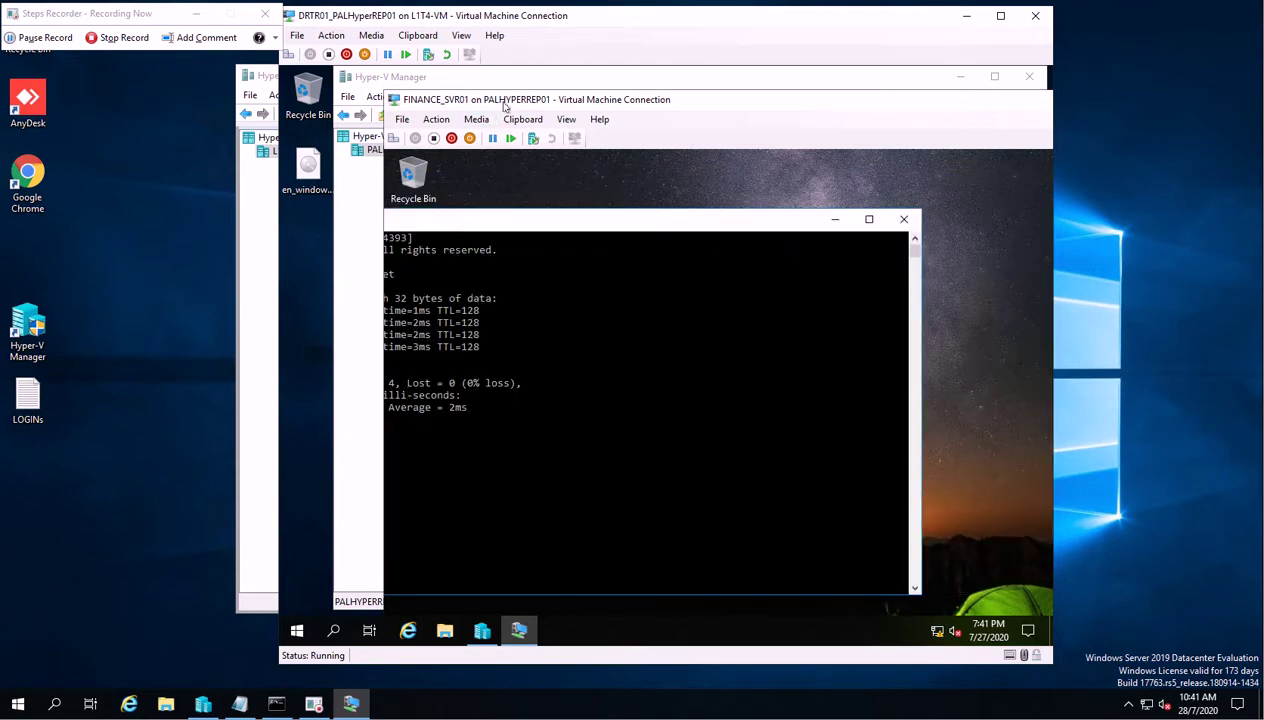
click(904, 219)
drag(880, 102, 986, 130)
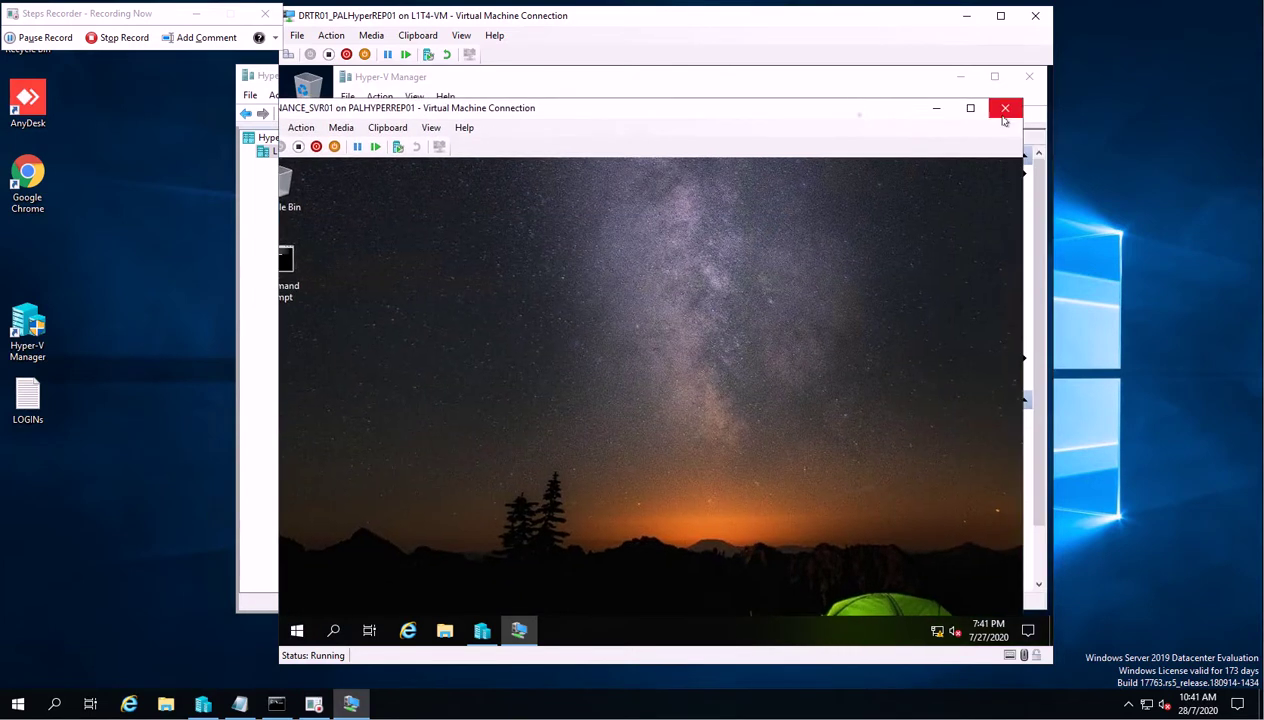
click(1005, 108)
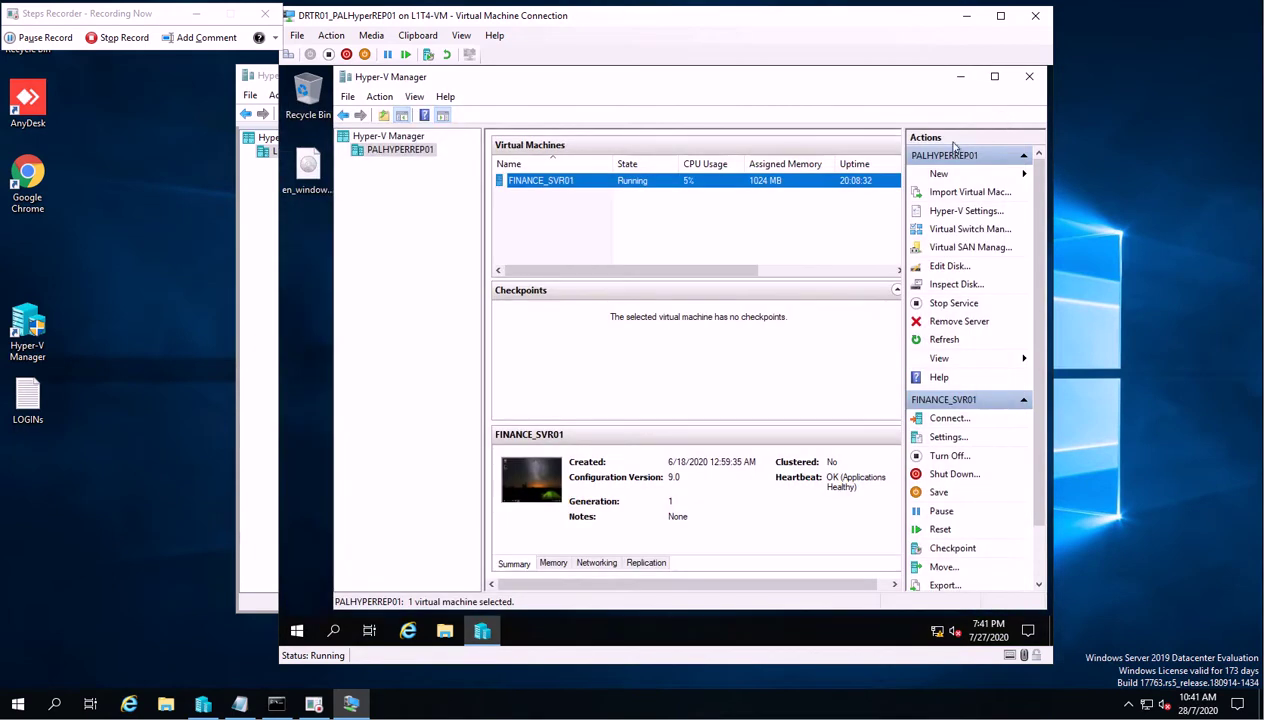
Close Hyper-V Manager inside PALHyperREP01 and the connection window to that virtual machine.
click(1033, 84)
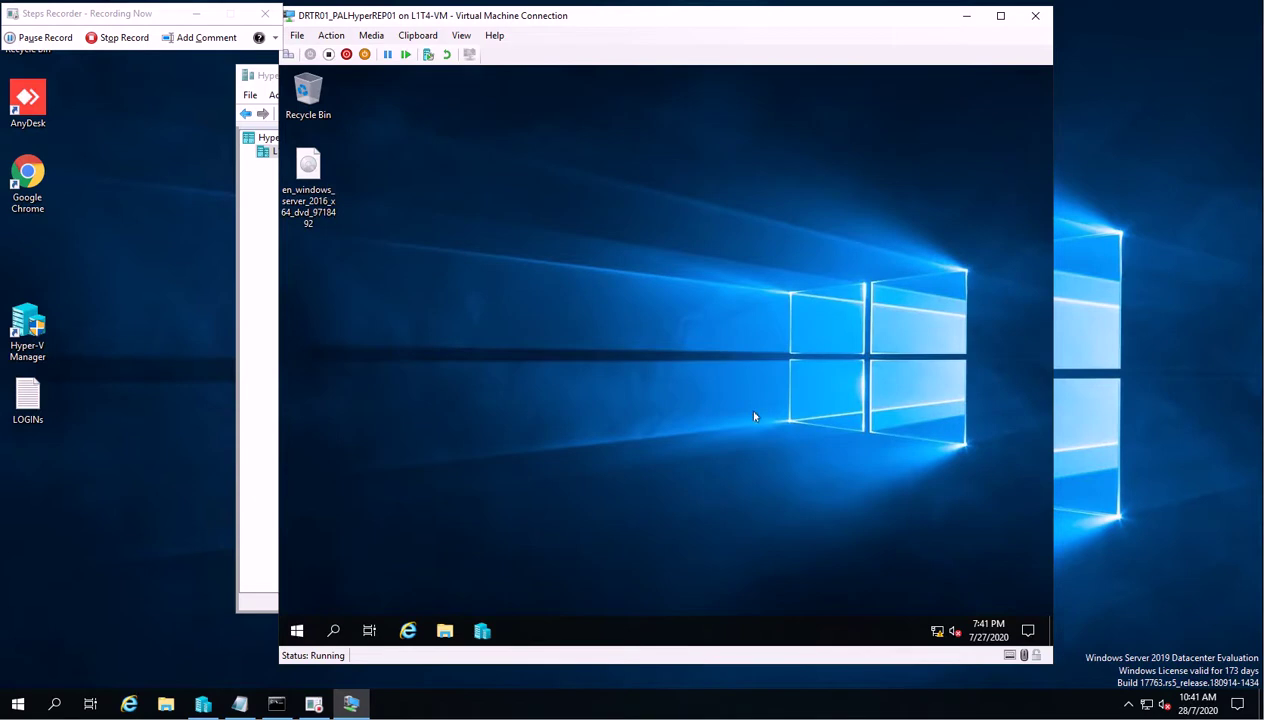
click(485, 631)
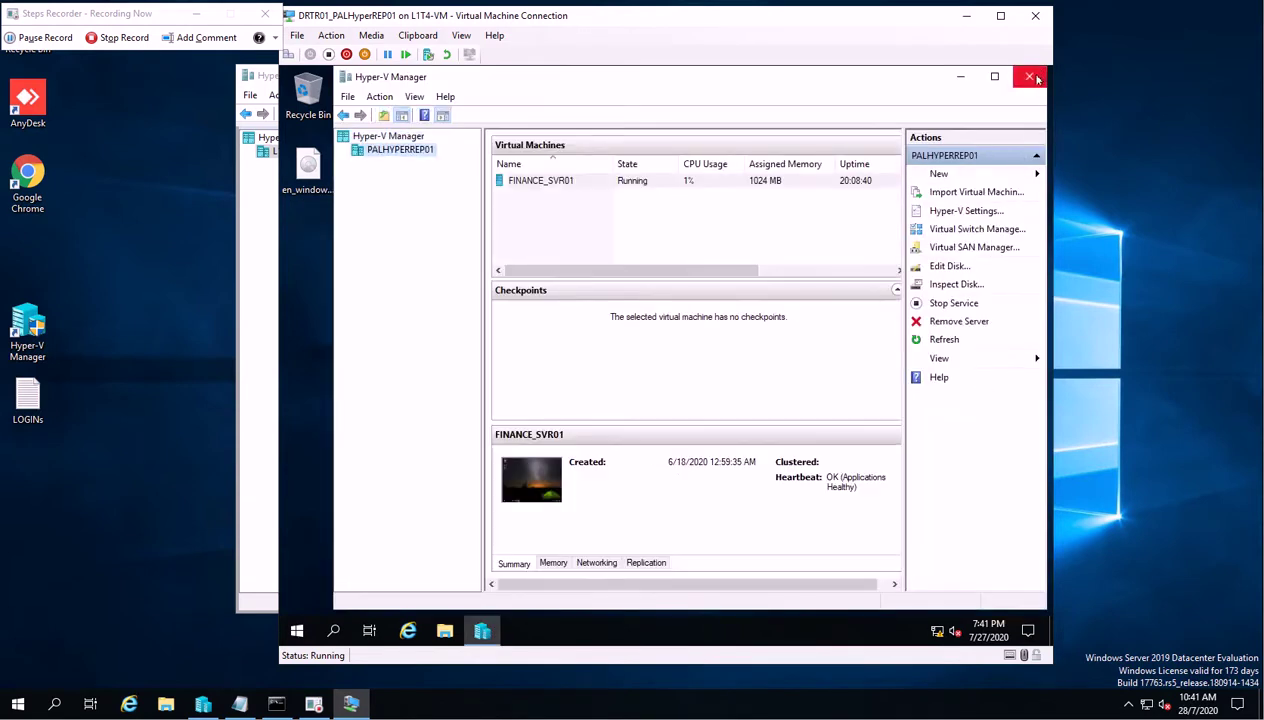
click(1030, 77)
click(1035, 15)
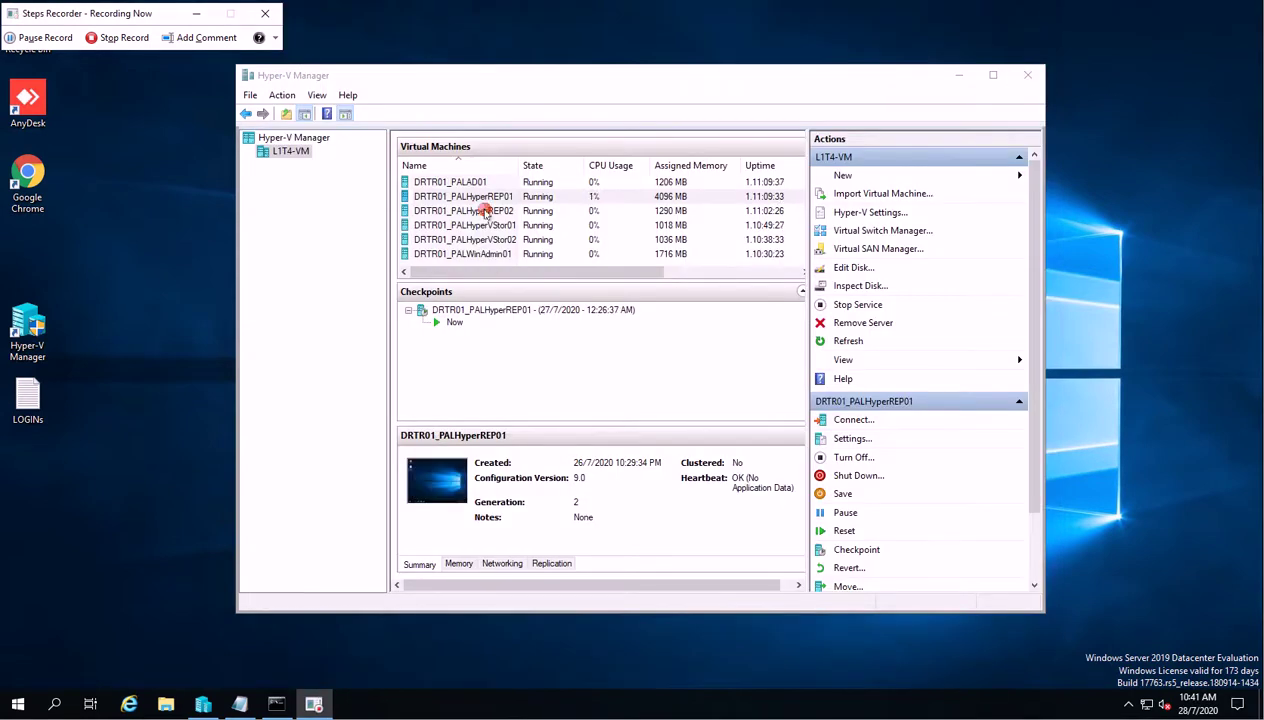
Connect to the DRTR01_PALHyperREP02 virtual machine and sign in to the admin account with its password.
click(487, 212)
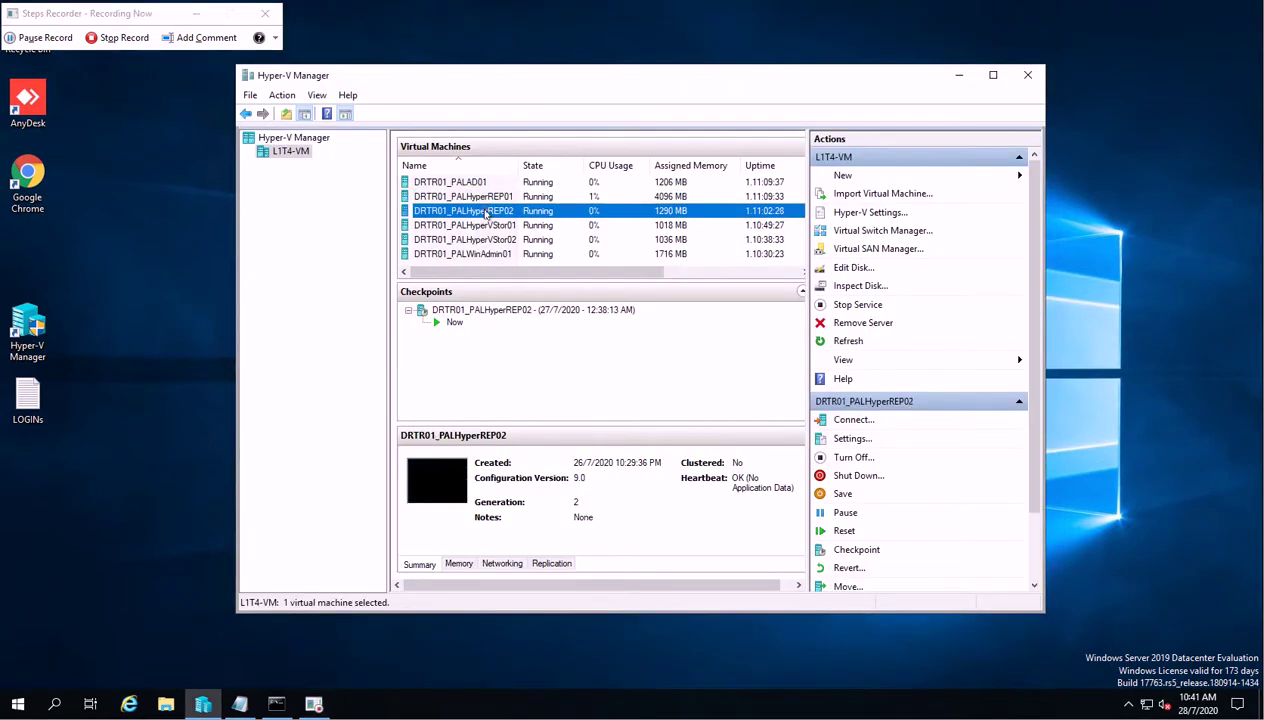
right_click(487, 212)
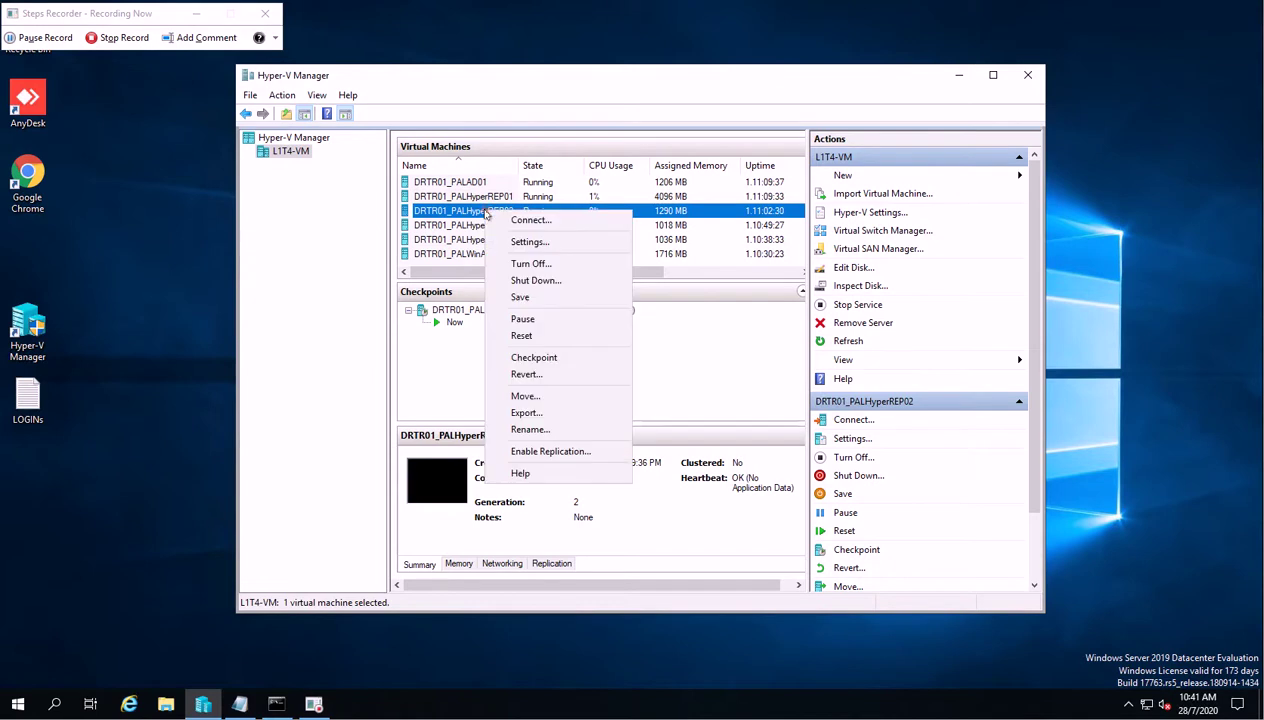
click(525, 219)
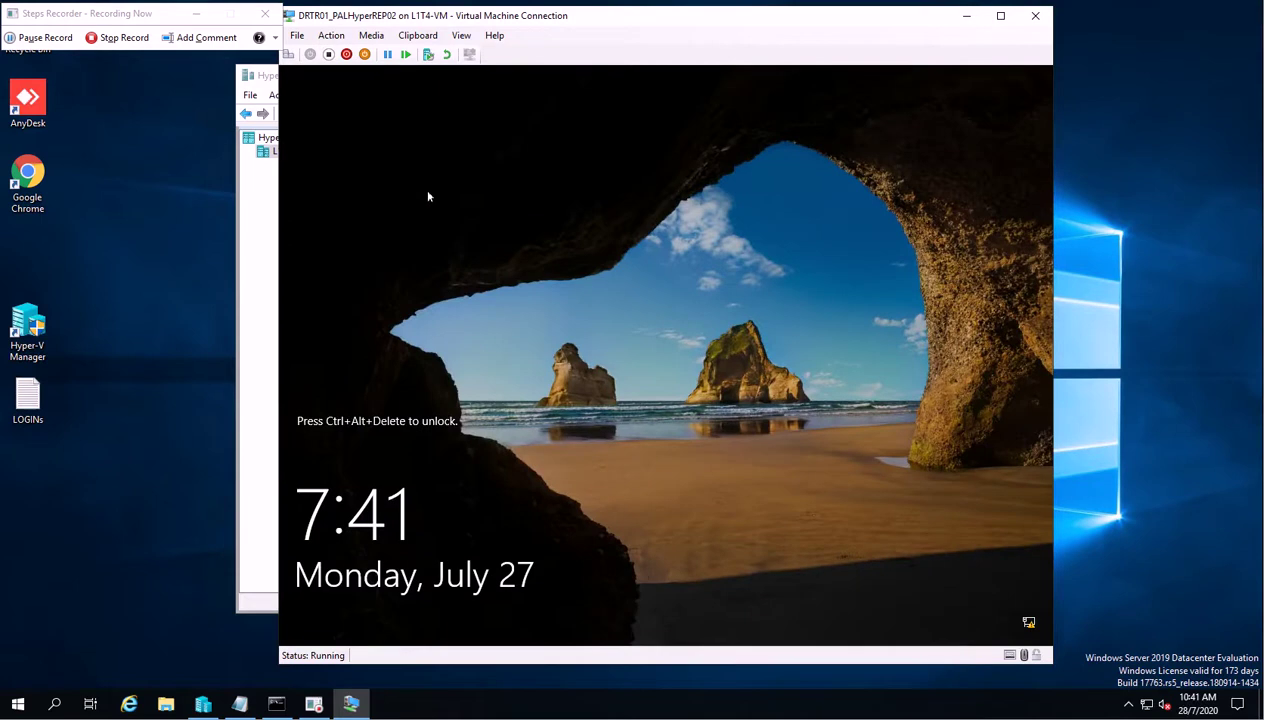
click(289, 54)
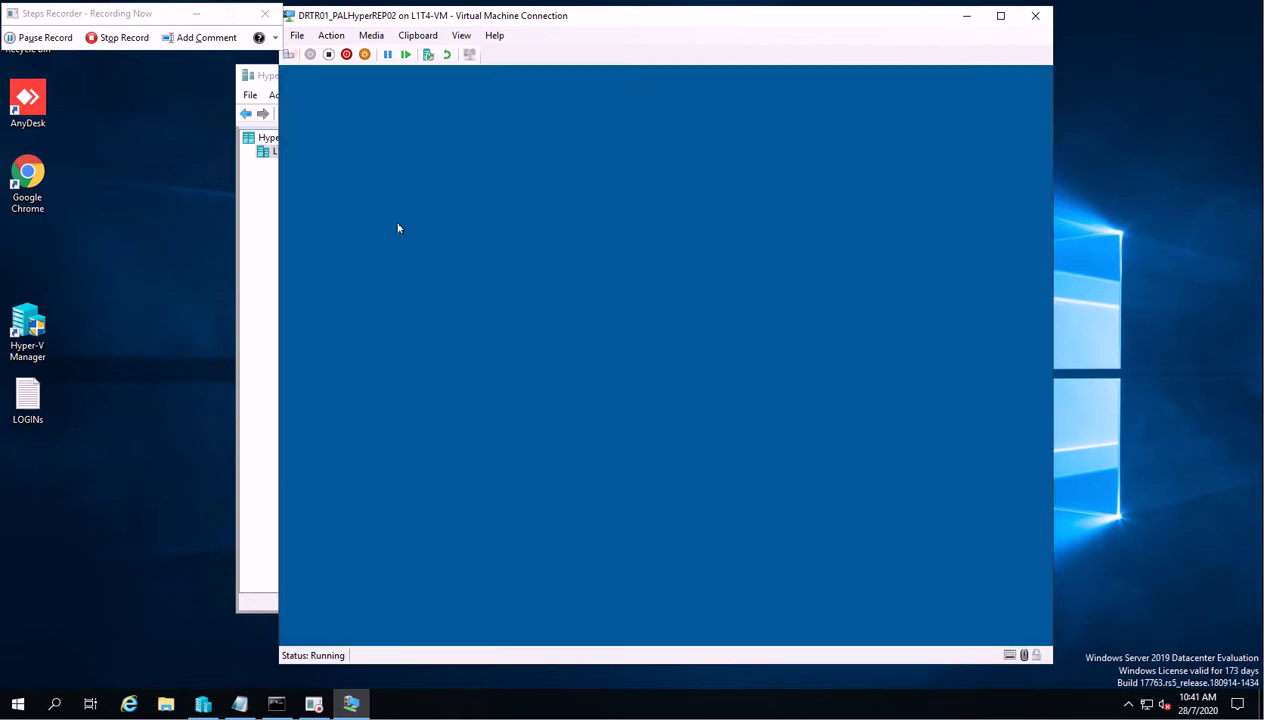
text(•••••)
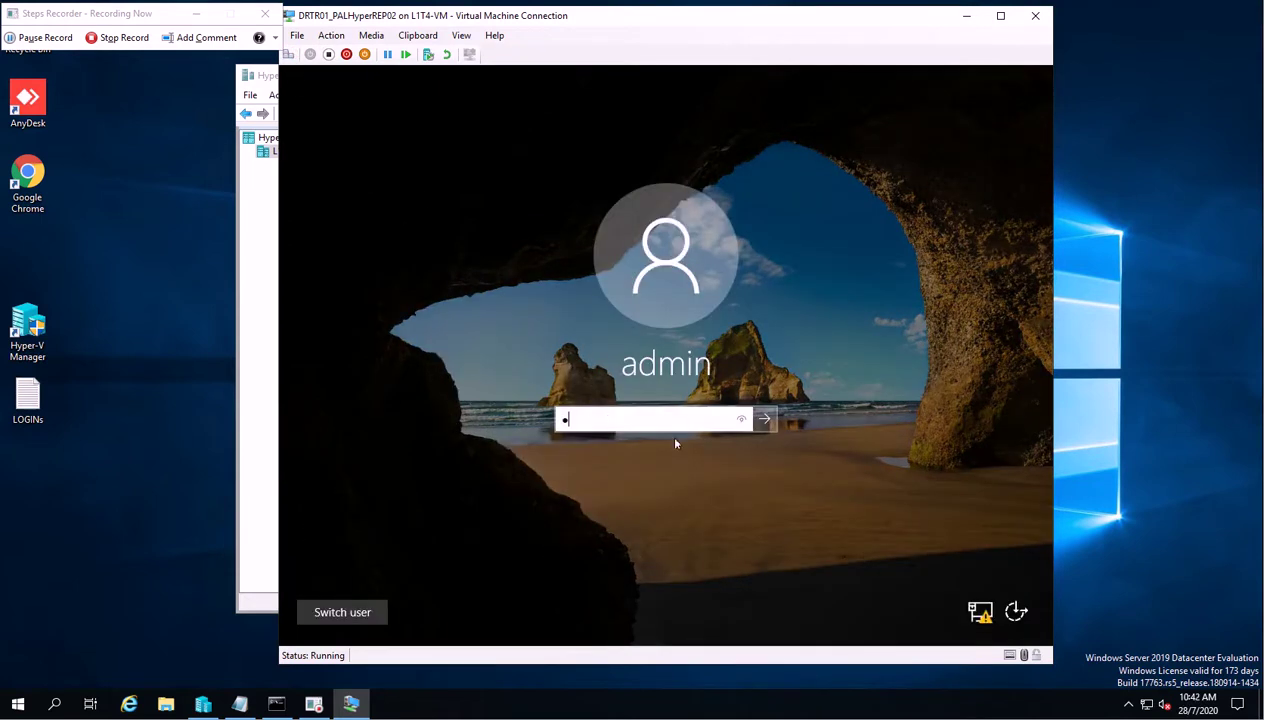
text(•••)
key(Return)
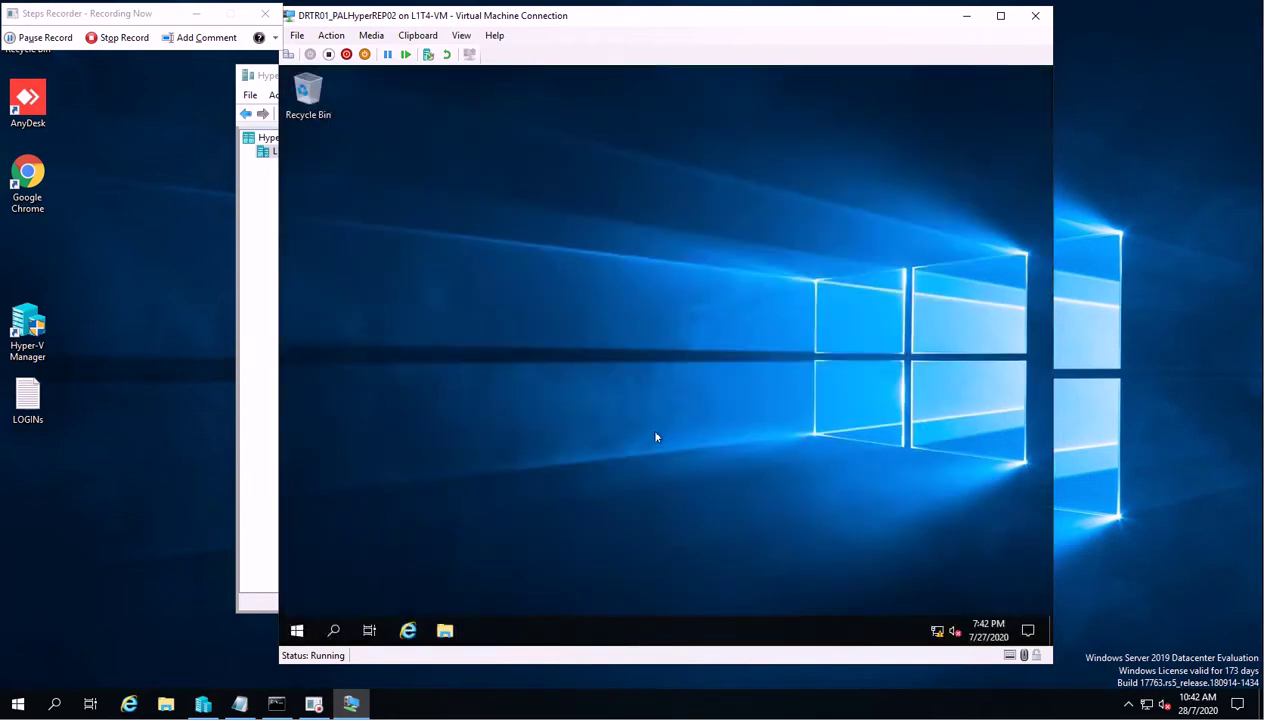
click(296, 630)
text(hyper)
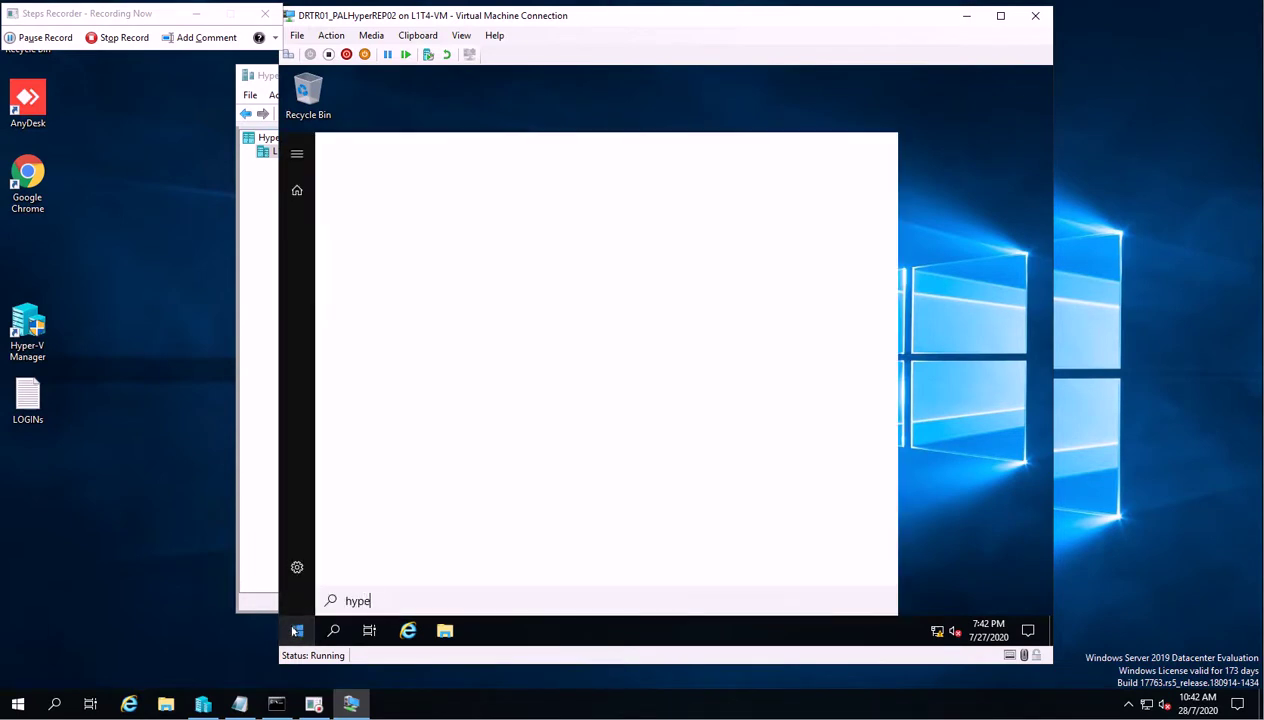
key(BackSpace)
key(BackSpace)
key(BackSpace)
key(BackSpace)
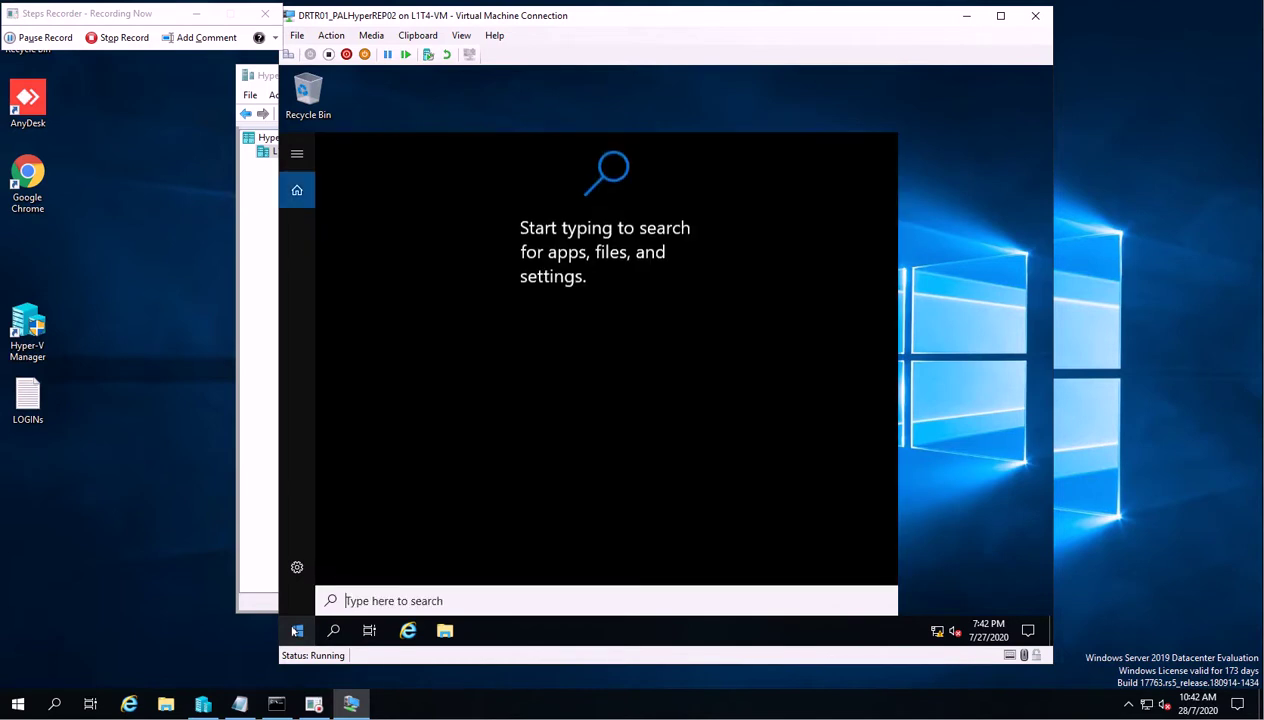
Open Server Manager on PALHyperREP02, dismiss the Windows Admin Center message and move the window fully into view.
click(296, 632)
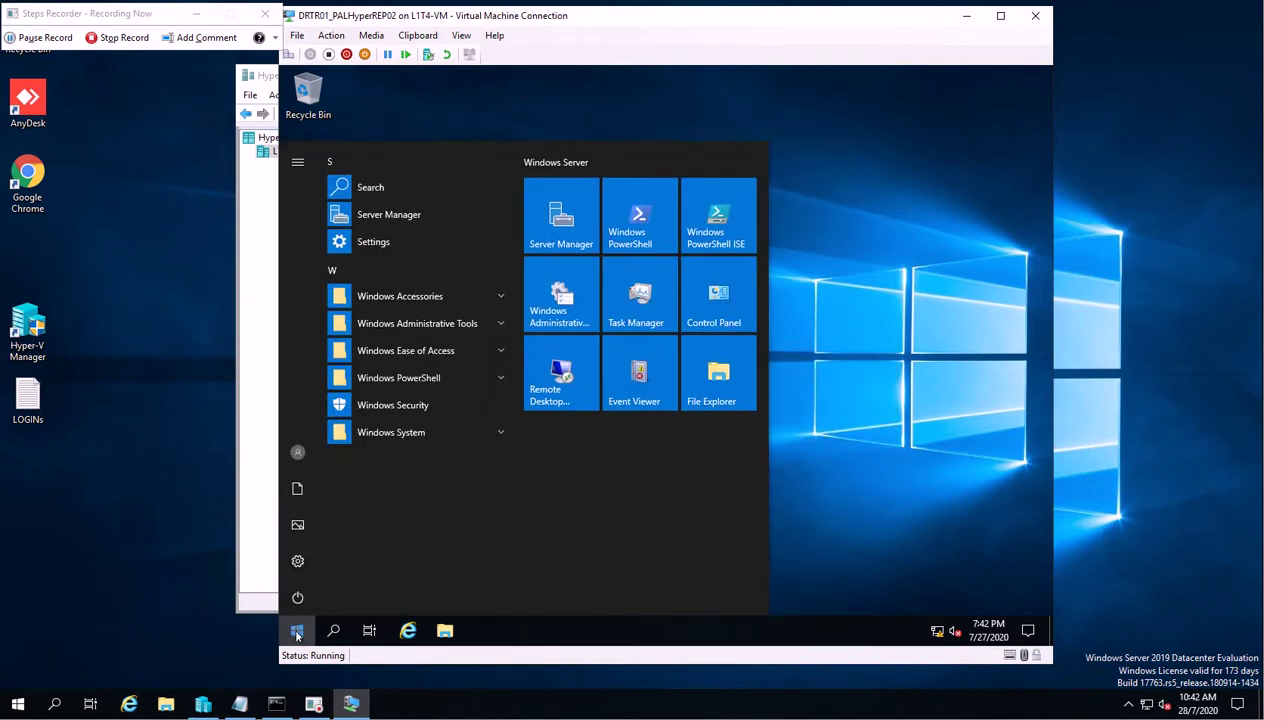
click(394, 223)
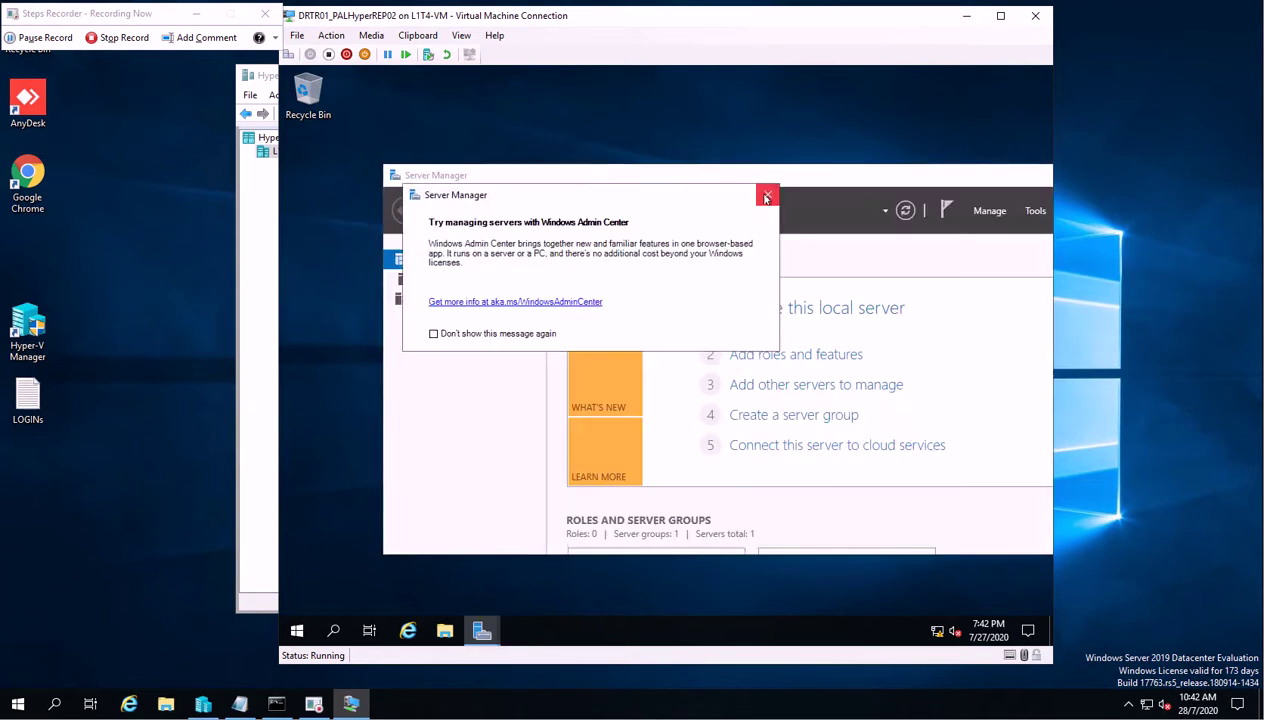
click(767, 194)
click(783, 176)
drag(783, 176, 690, 135)
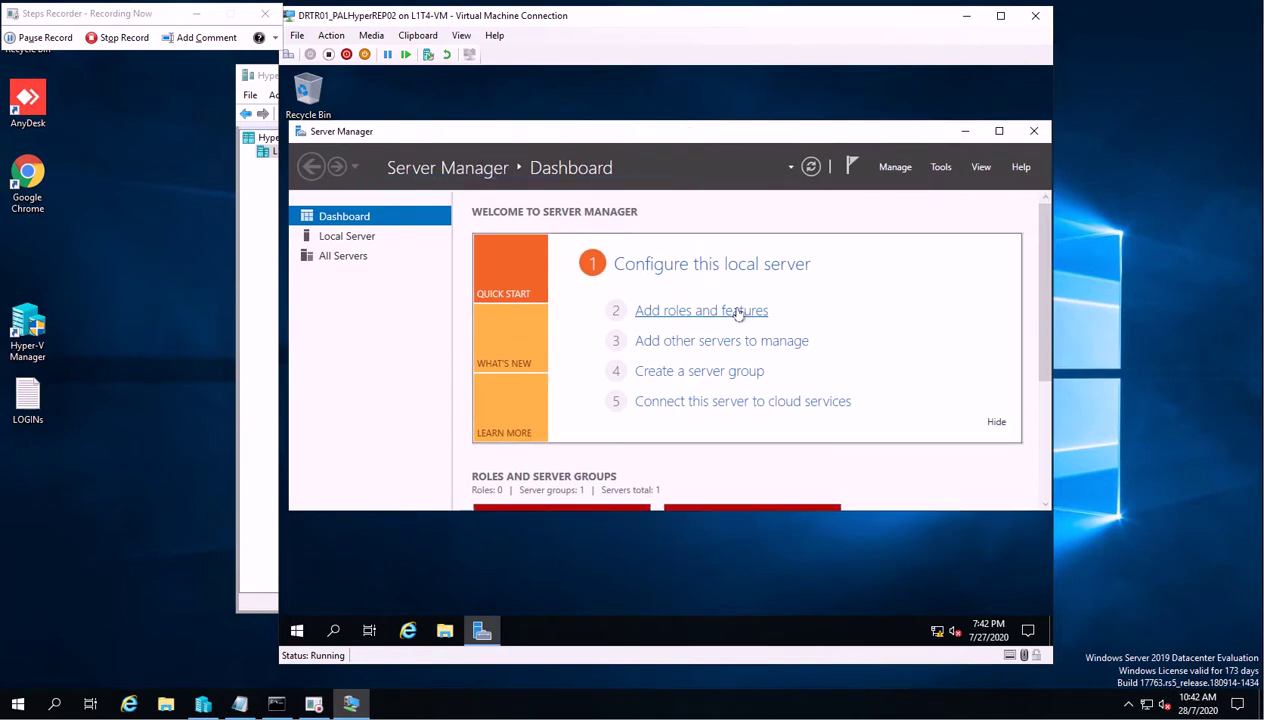
Begin a role-based installation on PALHyperREP02.pal.net and select the Hyper-V role together with its required management tools.
click(736, 311)
click(708, 492)
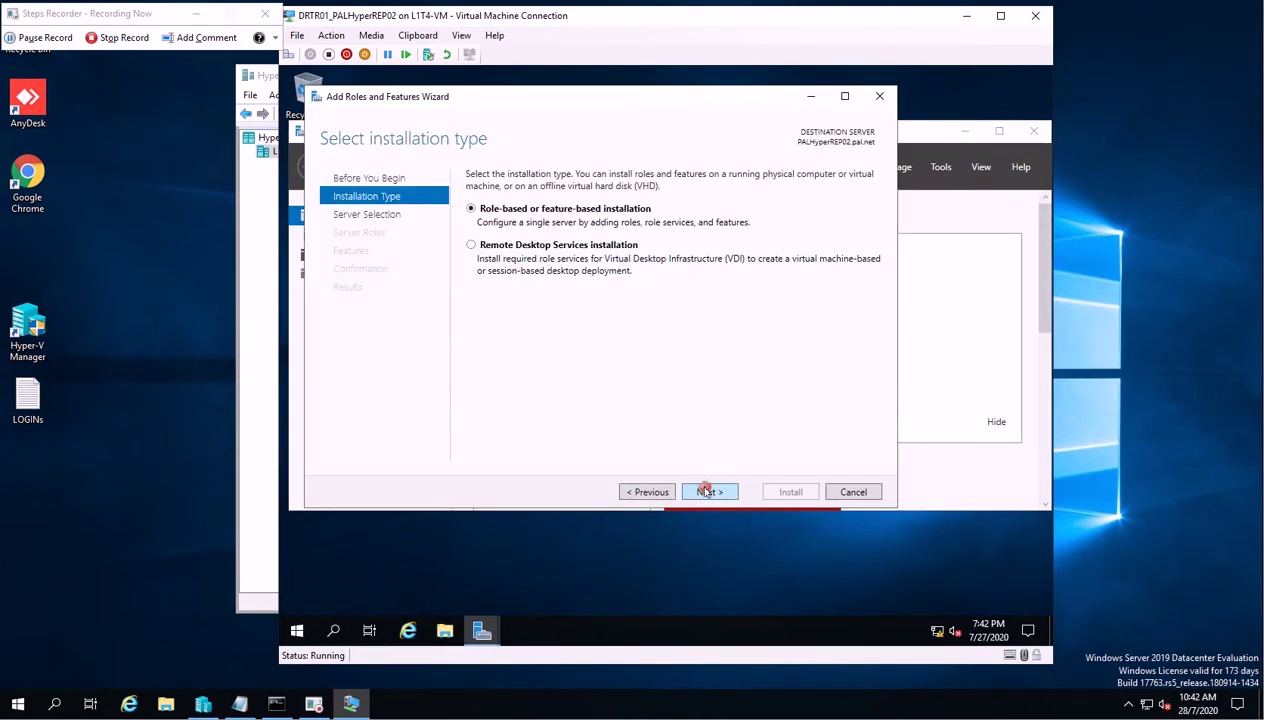
click(706, 491)
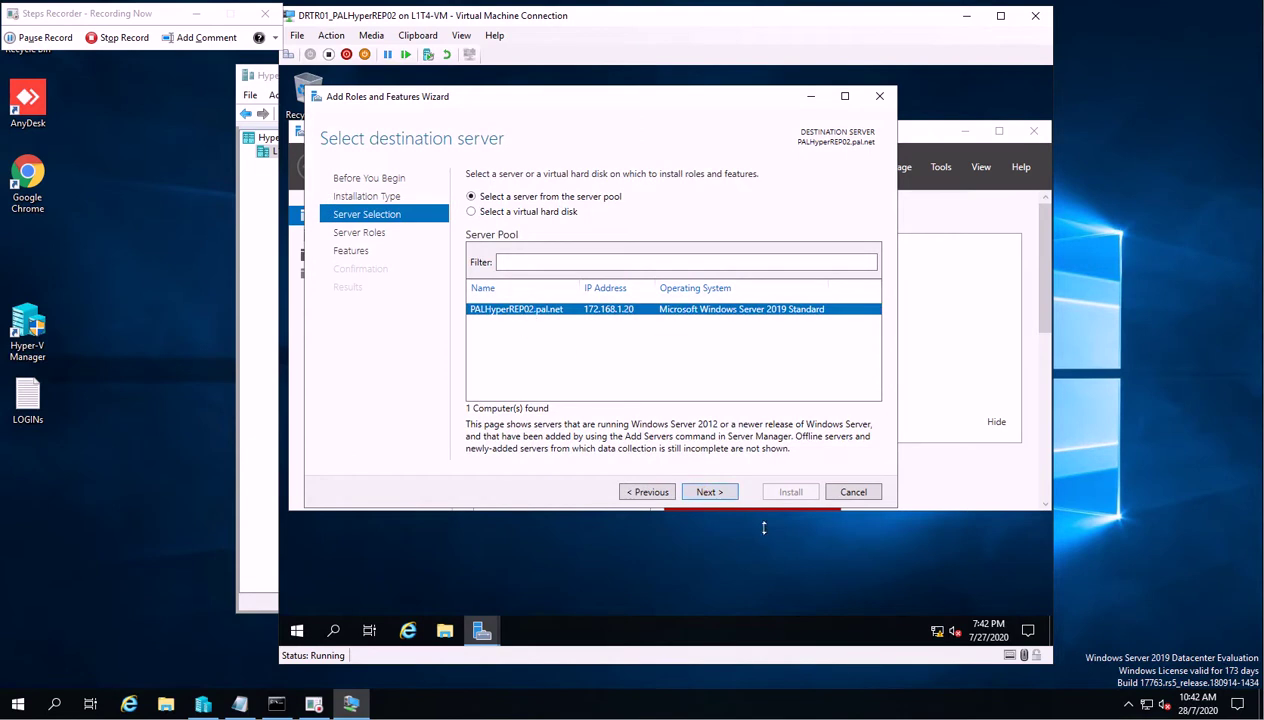
click(701, 493)
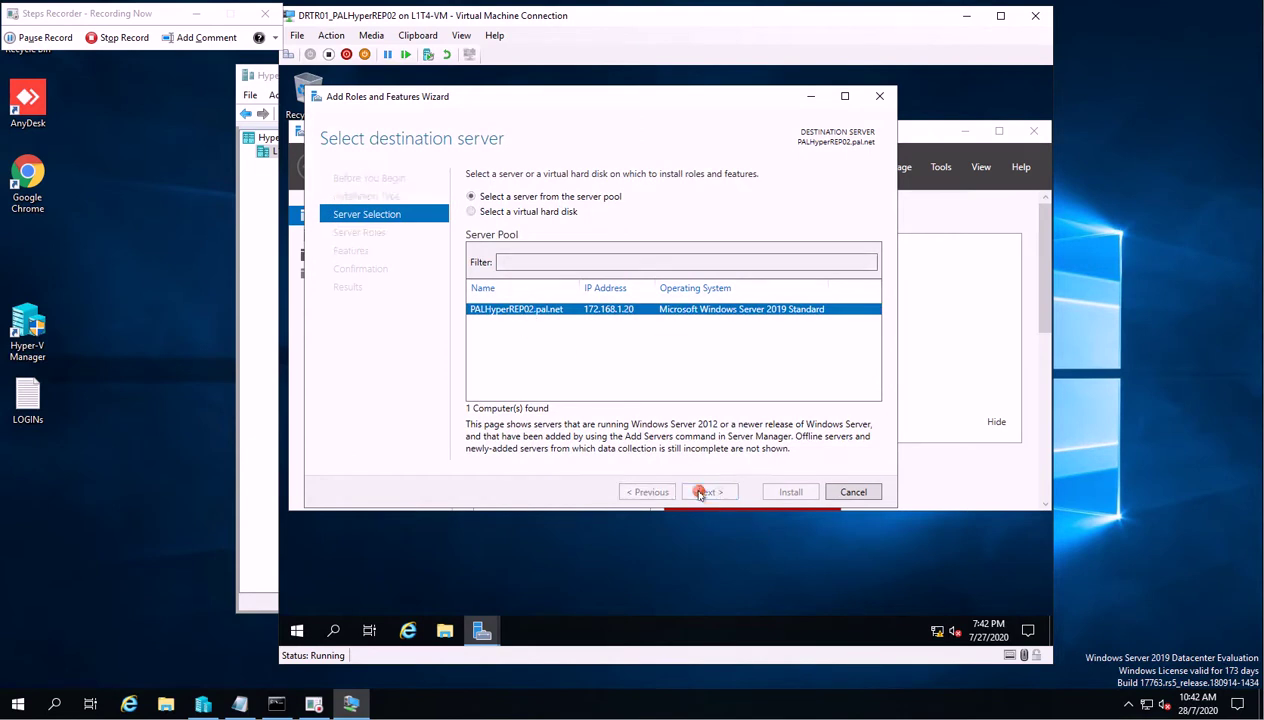
click(487, 356)
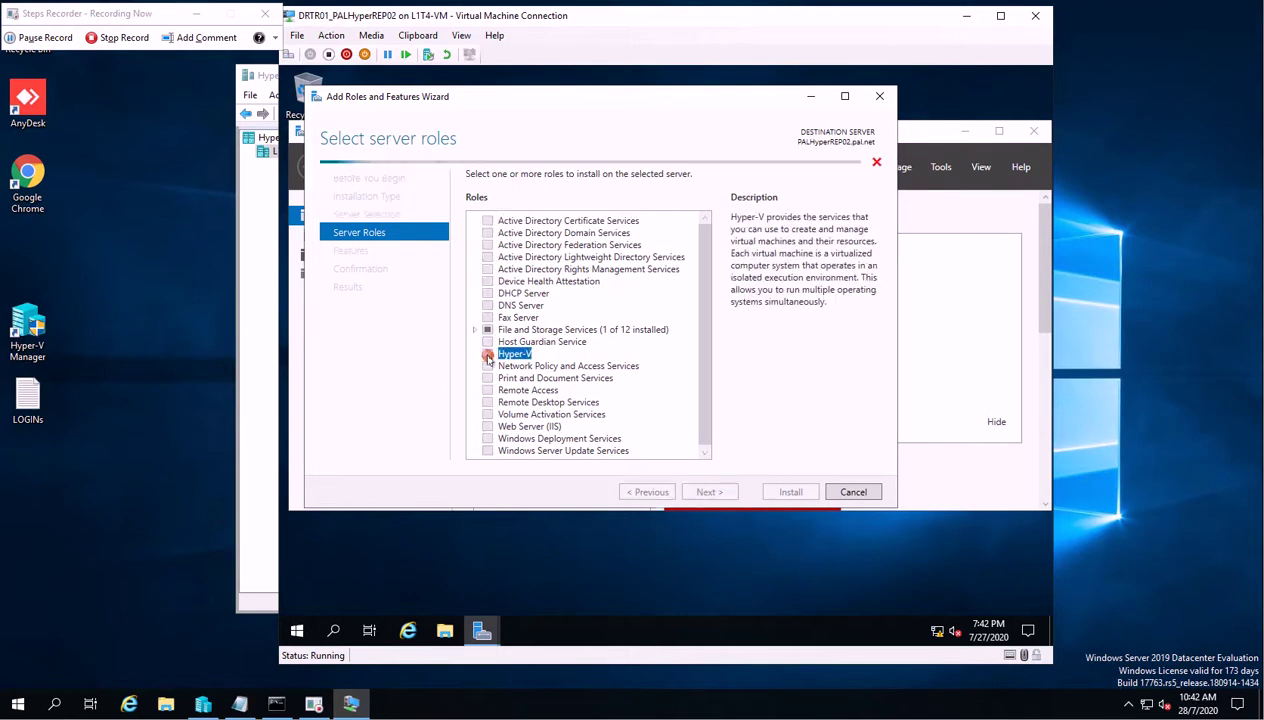
click(648, 425)
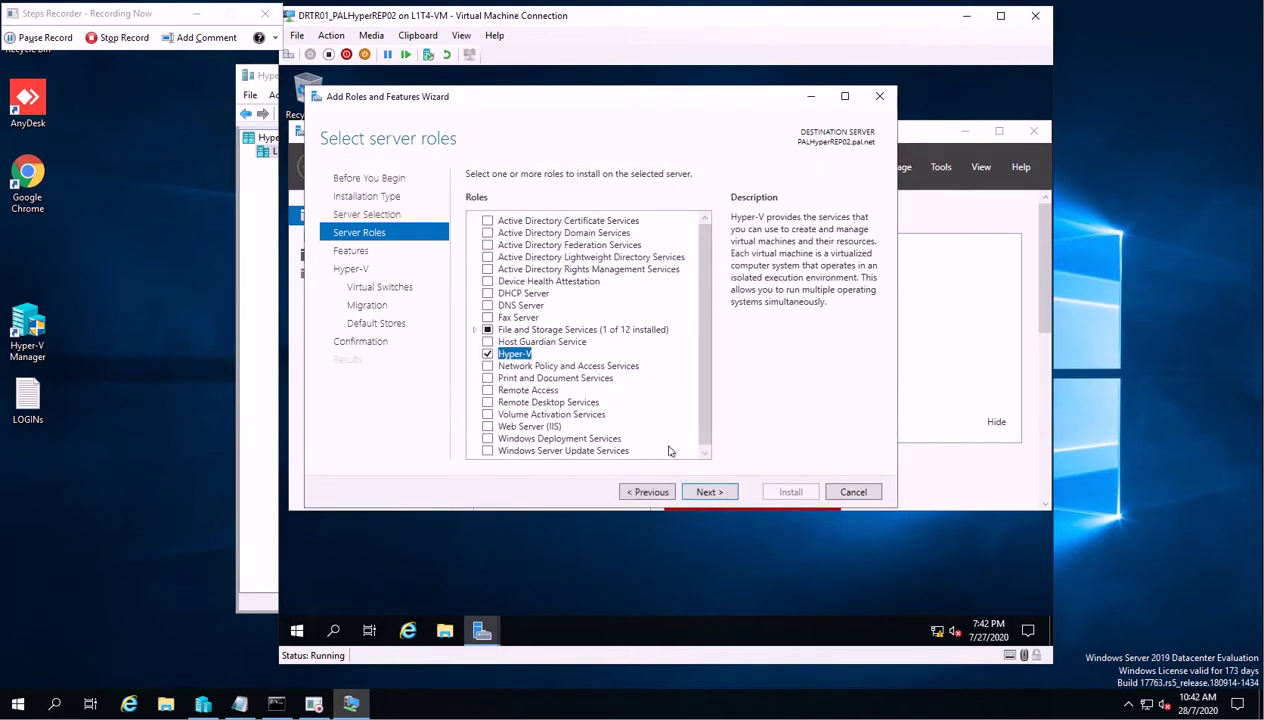
Accept the default features, virtual switch, migration and default store settings for the Hyper-V role, without selecting a network adapter.
click(707, 491)
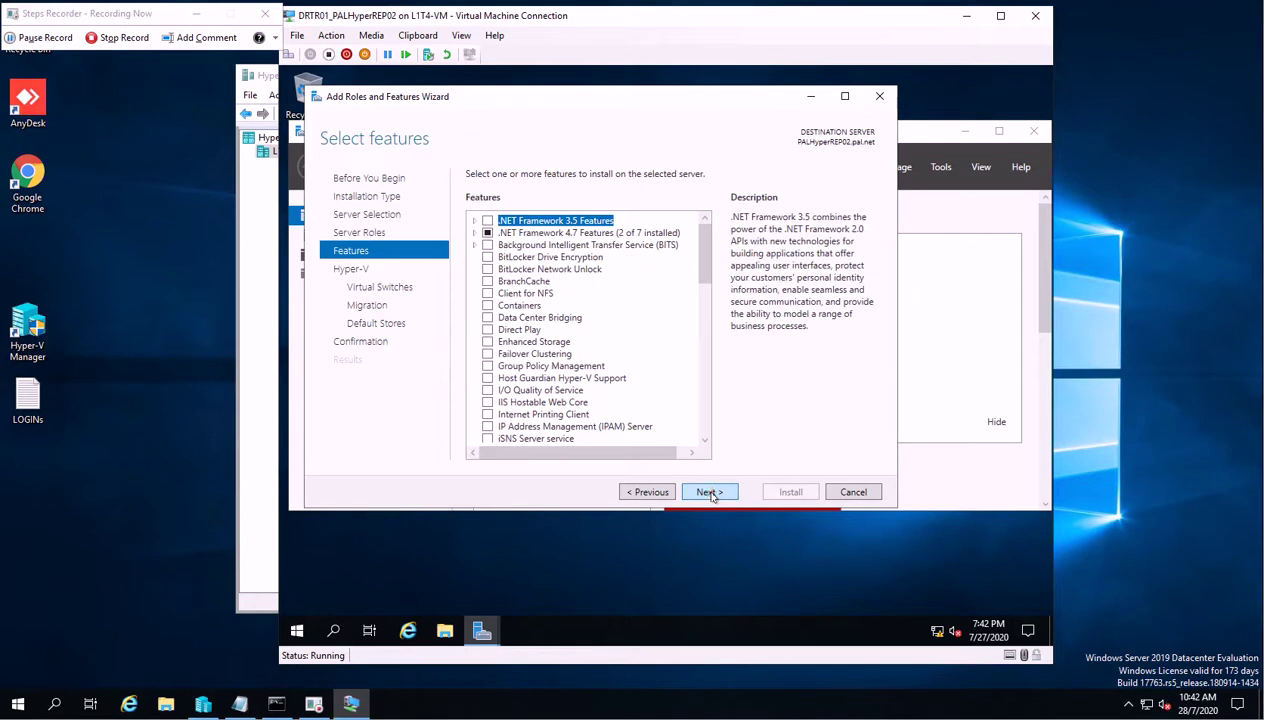
click(708, 492)
click(708, 492)
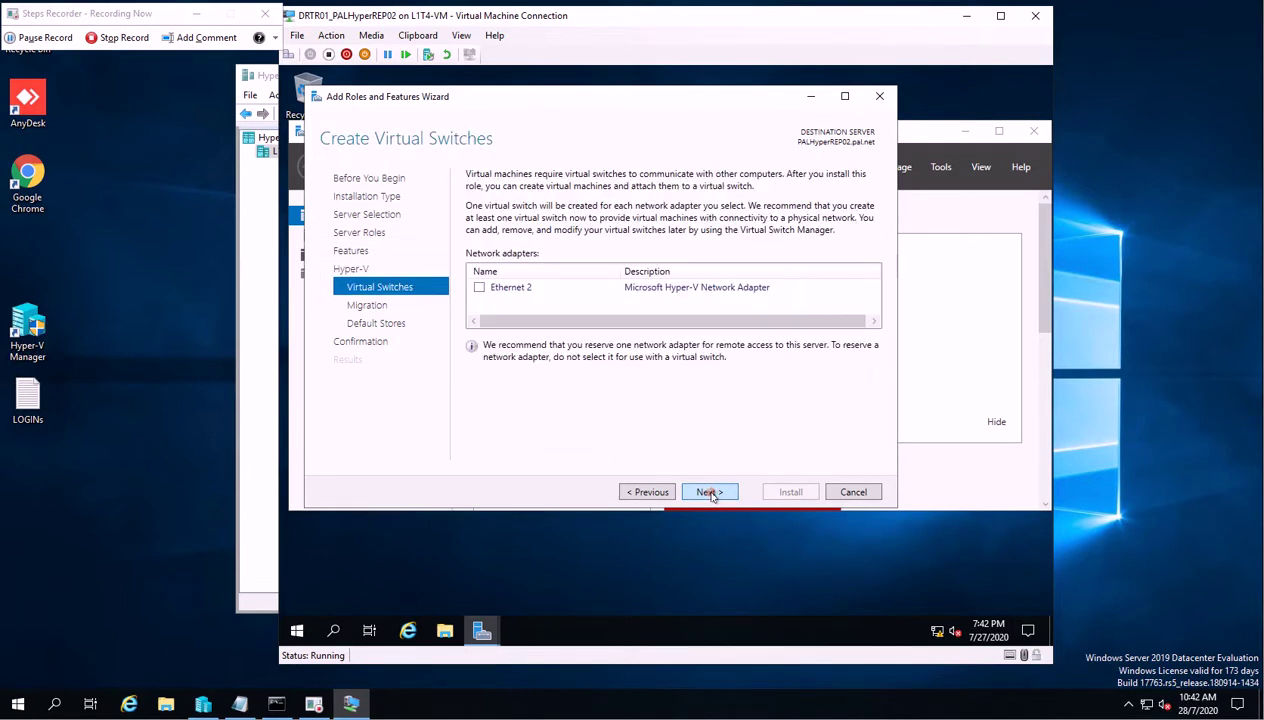
click(710, 493)
click(709, 492)
click(709, 492)
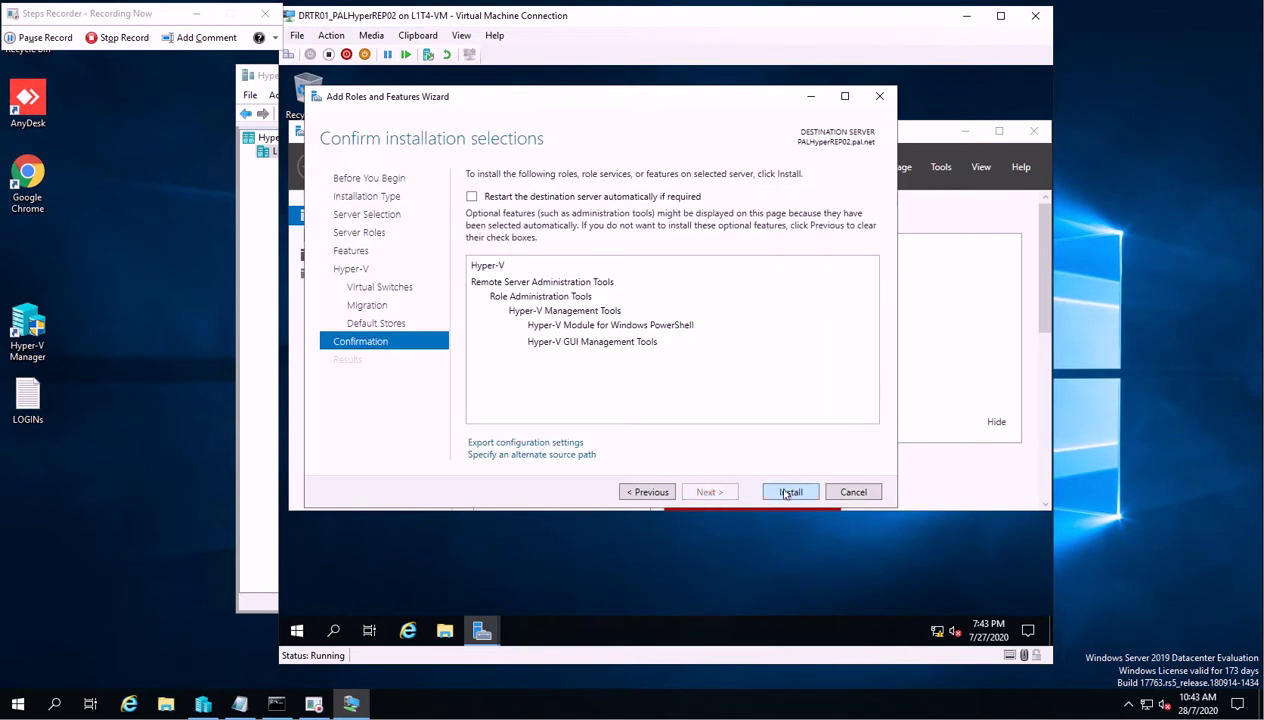
Allow the destination server to restart automatically if required and start the Hyper-V role installation.
click(473, 196)
click(707, 401)
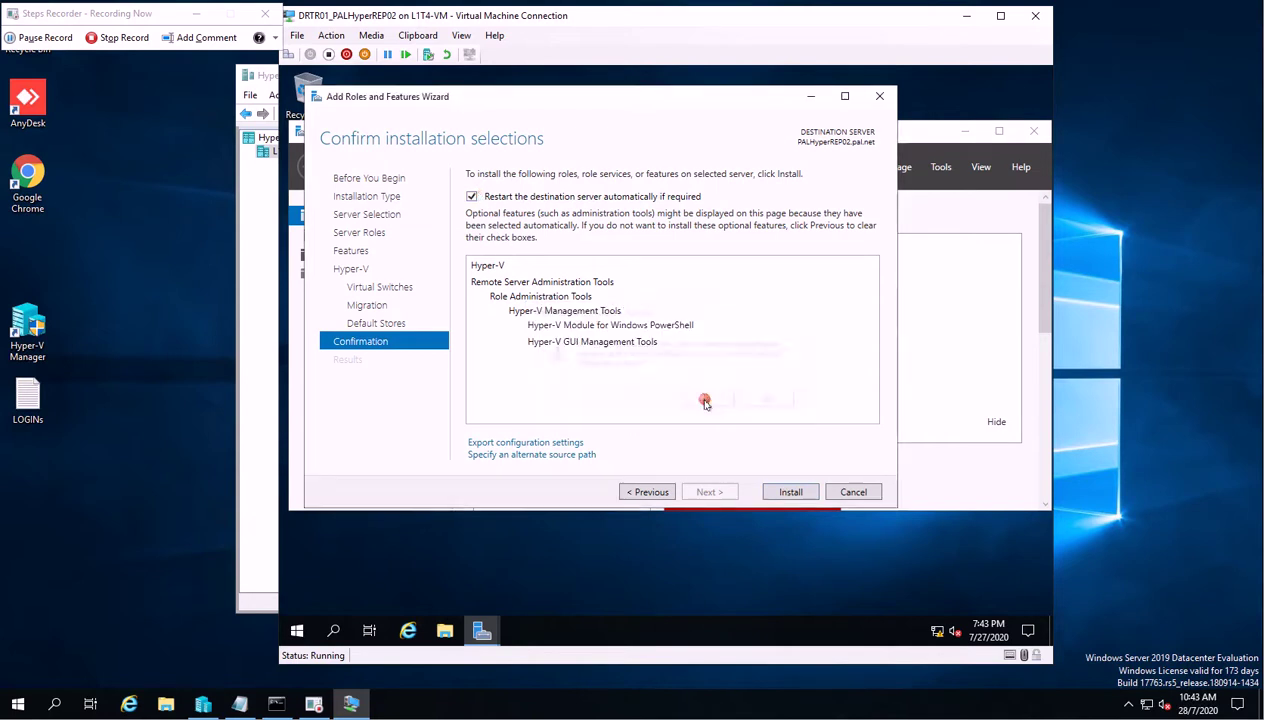
click(777, 494)
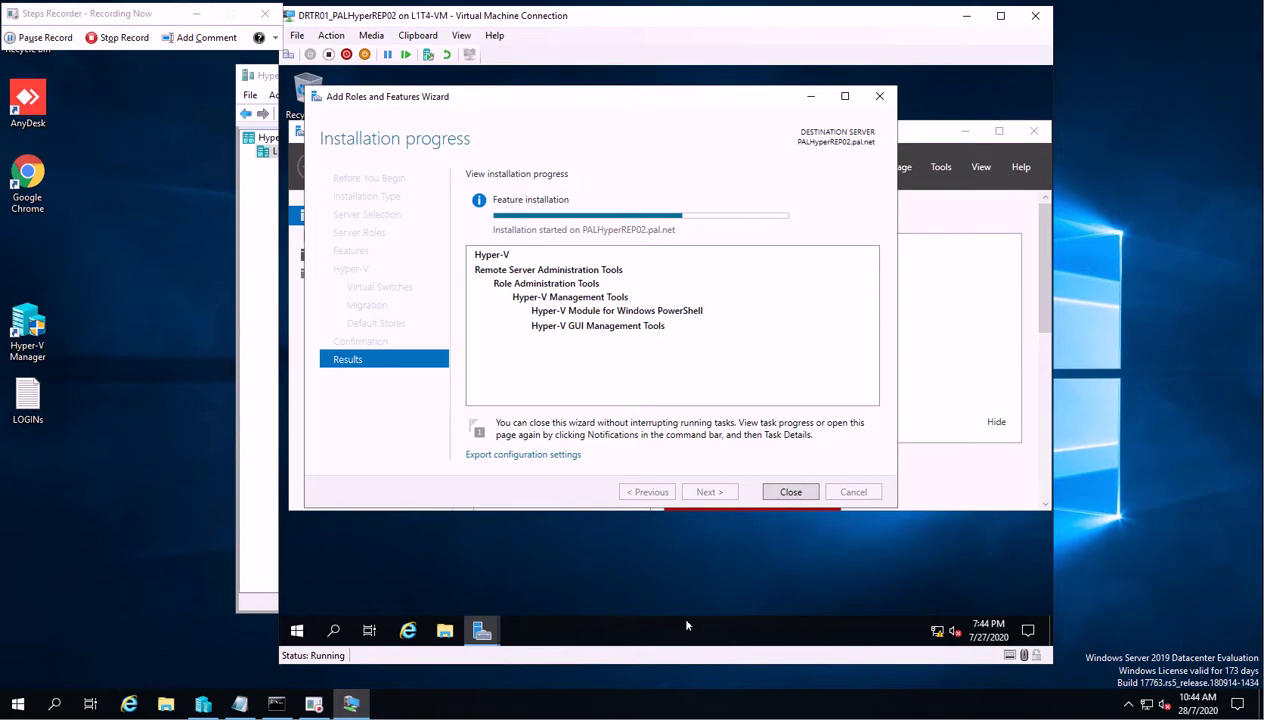
Connect to the DRTR01_PALHyperREP01 virtual machine from the host's Hyper-V Manager and open Hyper-V Manager inside it.
mouse_move(276, 704)
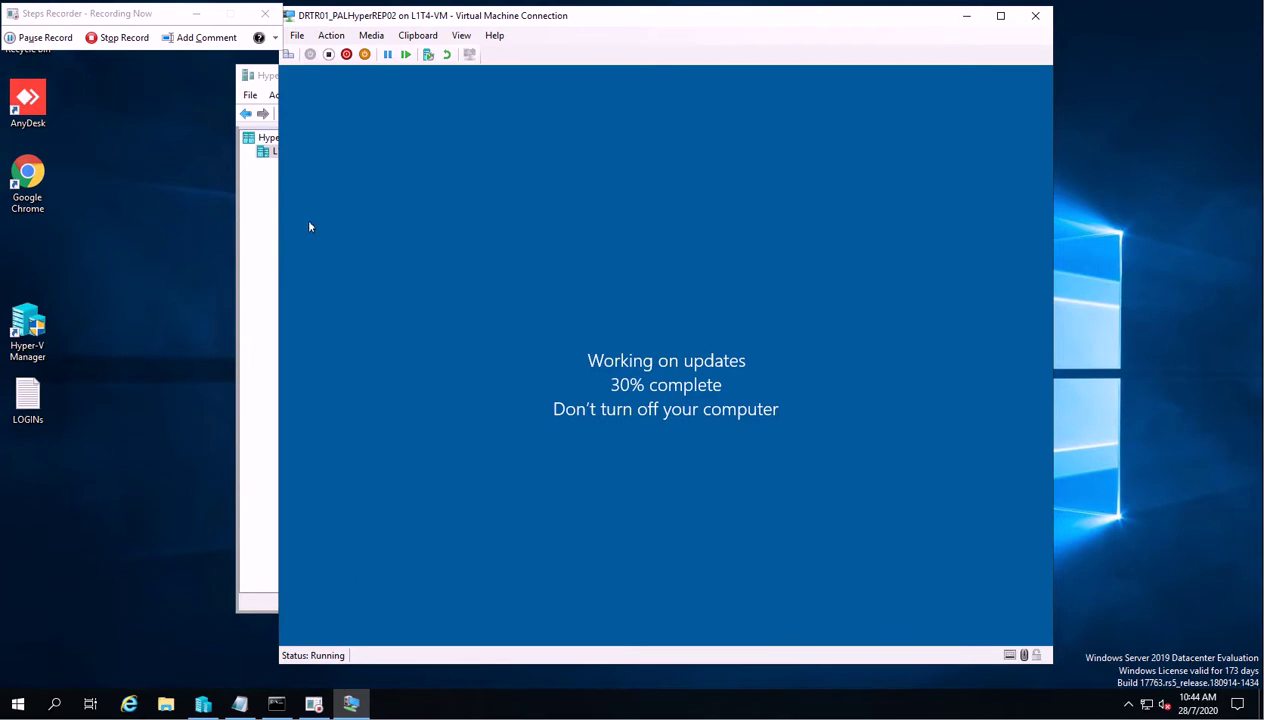
click(261, 212)
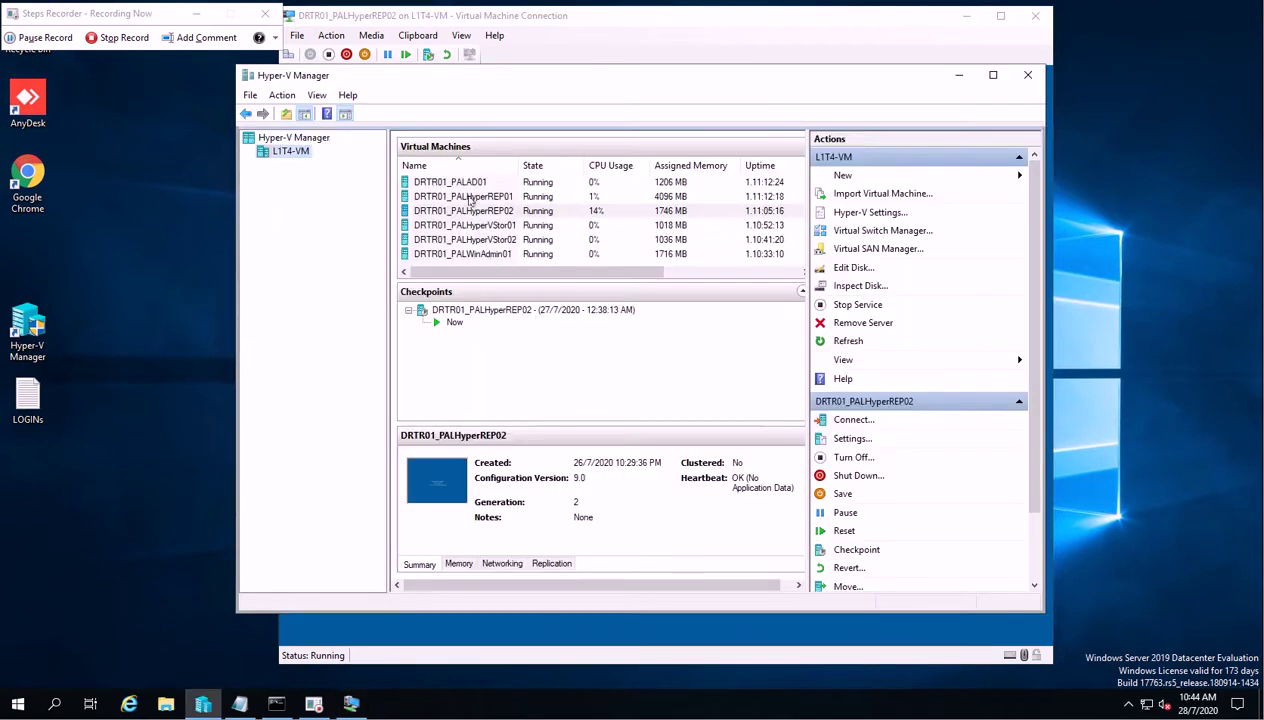
click(468, 198)
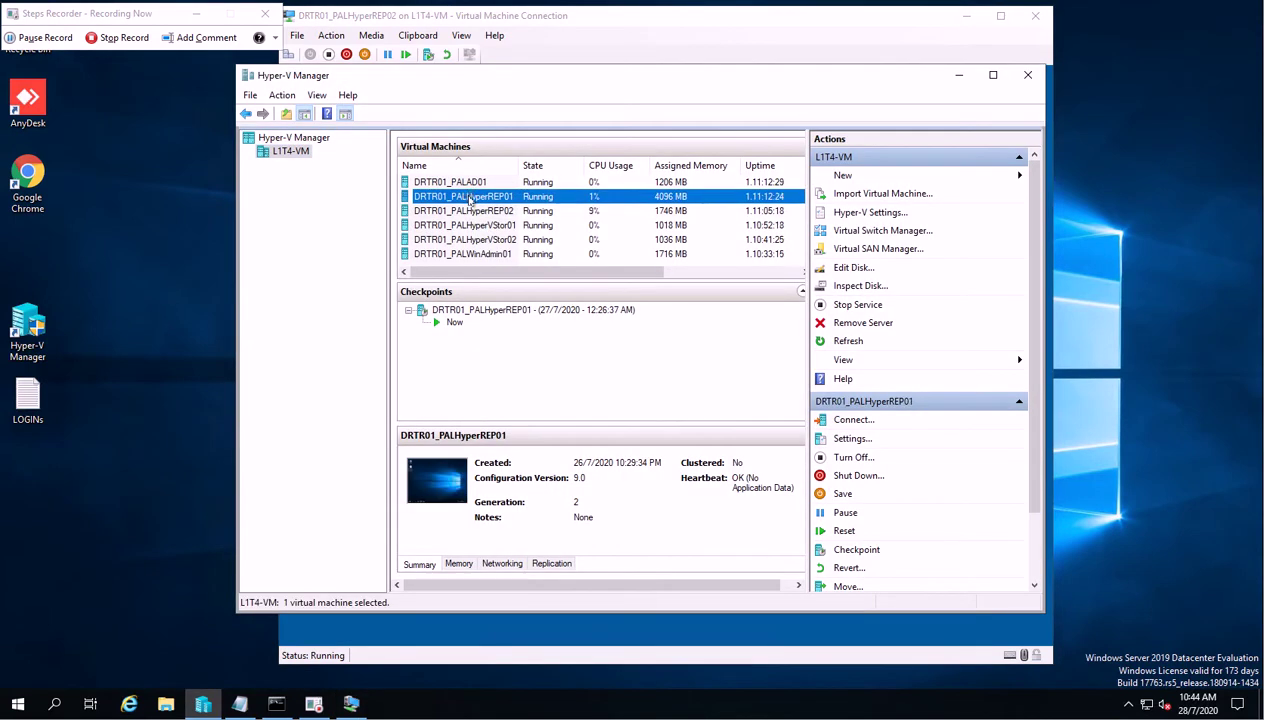
double_click(468, 198)
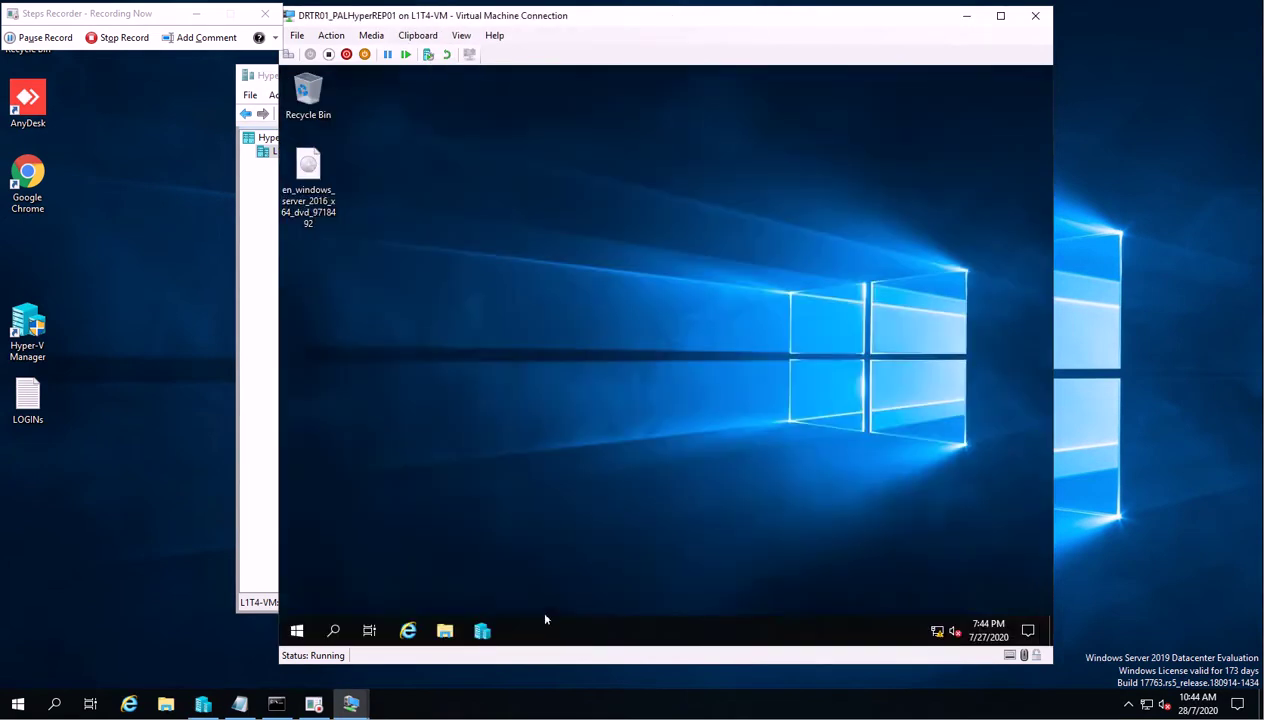
click(482, 630)
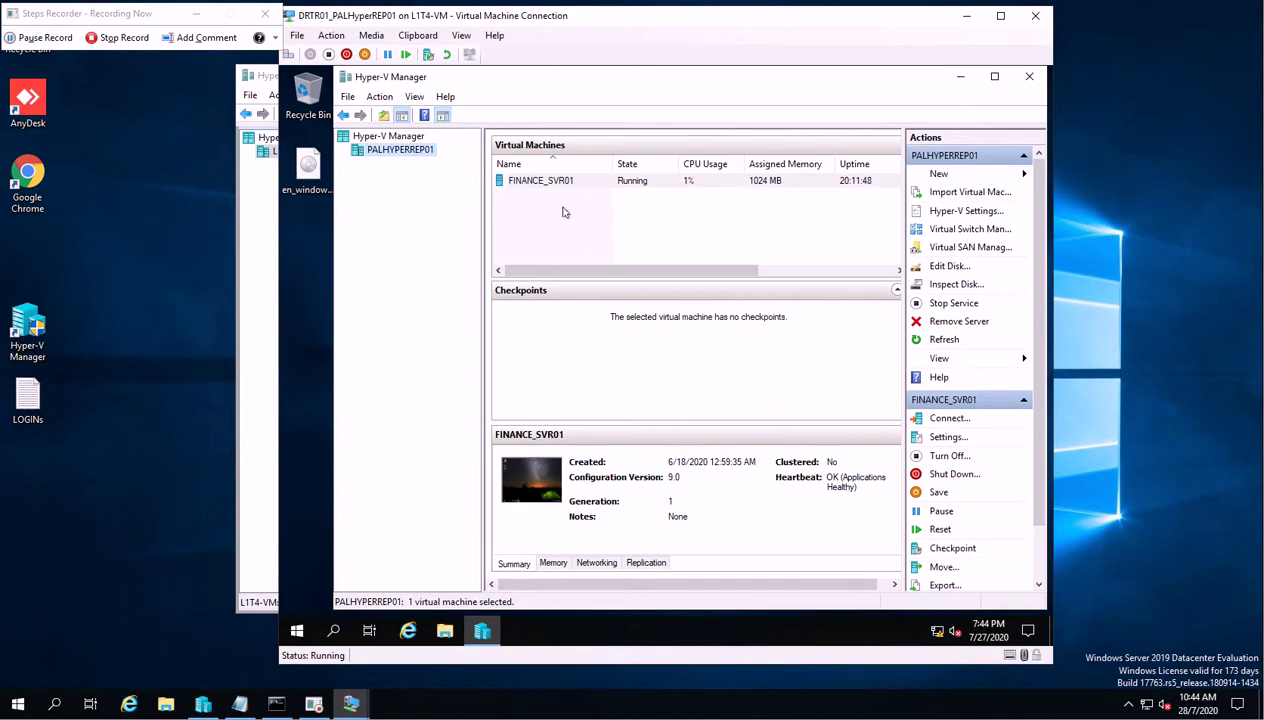
Open the Virtual Switch Manager for PALHYPERREP01, view the 172.168.1.0/24 external switch and copy its name.
click(948, 231)
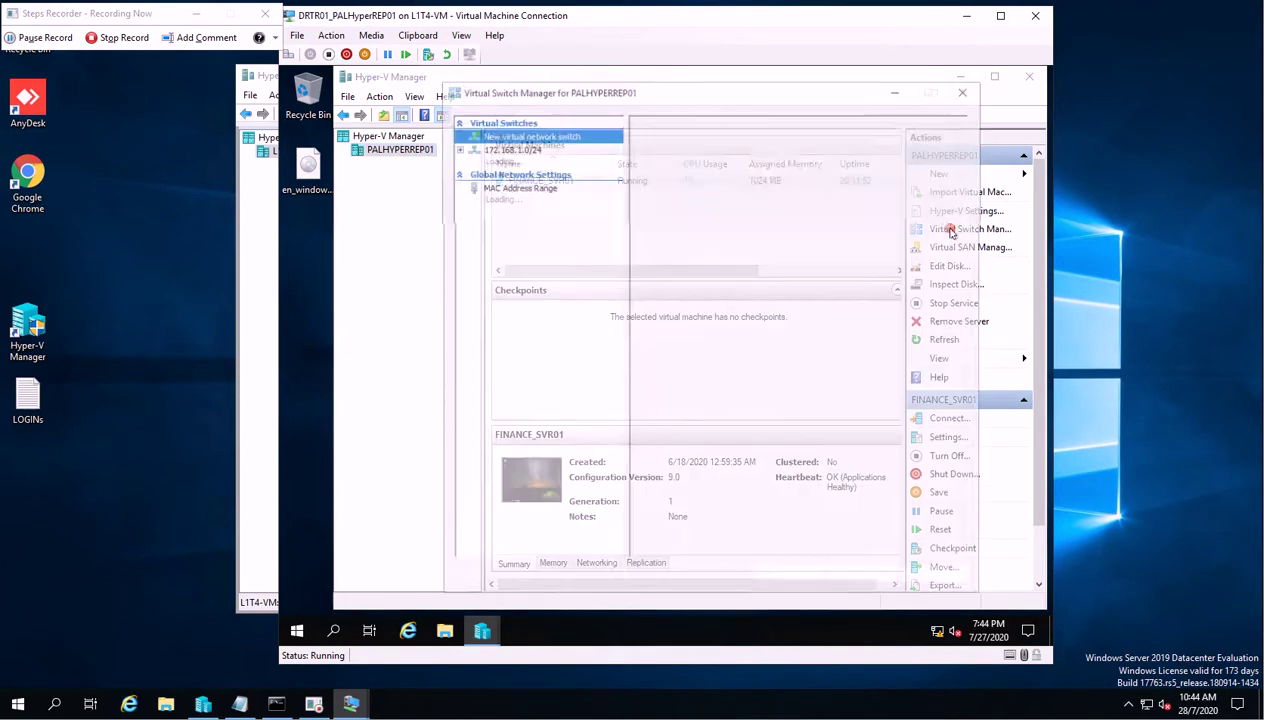
click(545, 155)
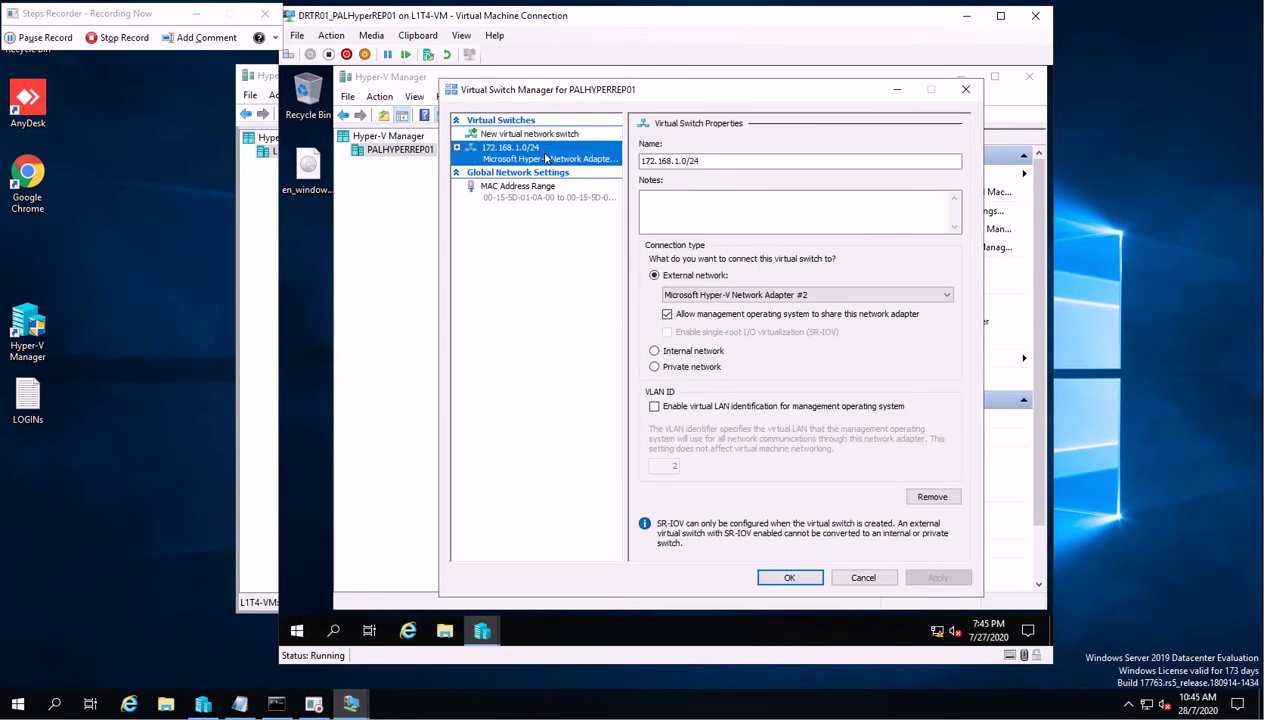
drag(722, 162, 608, 168)
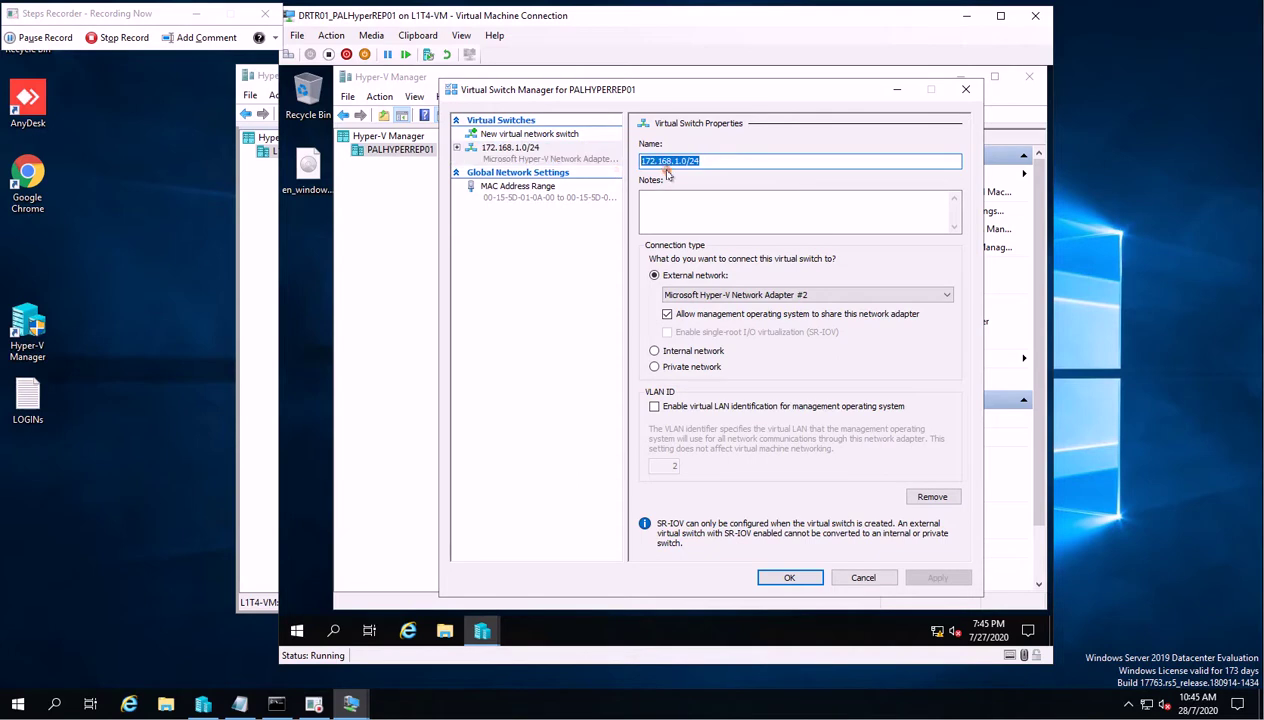
right_click(663, 166)
click(690, 213)
Arrange the PALHyperREP01 and PALHyperREP02 connection windows side by side so the switch settings stay visible.
click(352, 705)
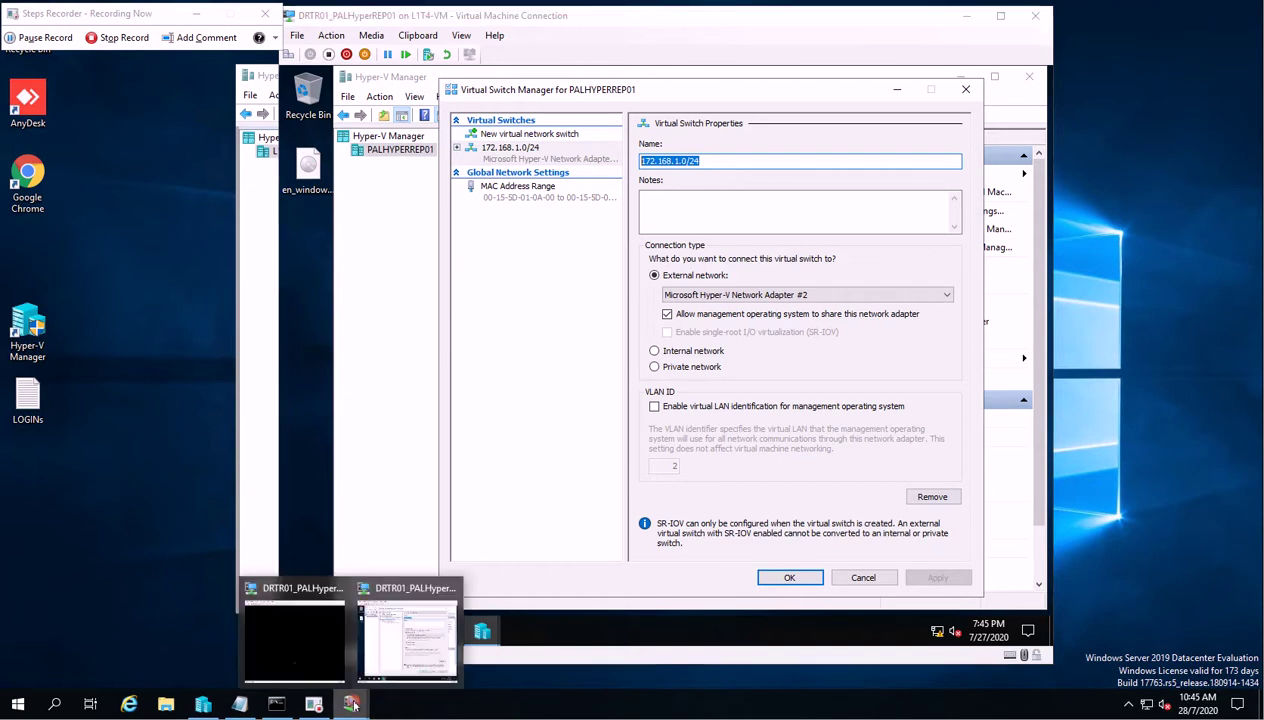
click(407, 635)
drag(830, 24, 602, 38)
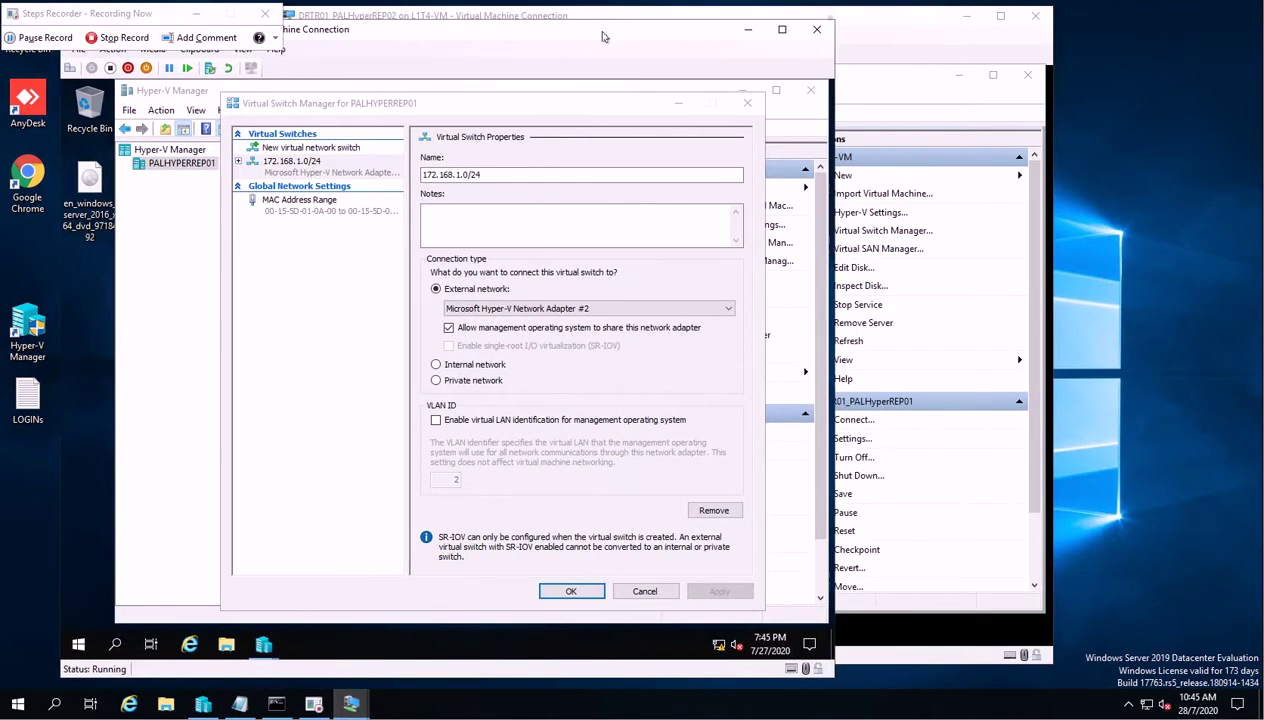
click(351, 704)
click(313, 655)
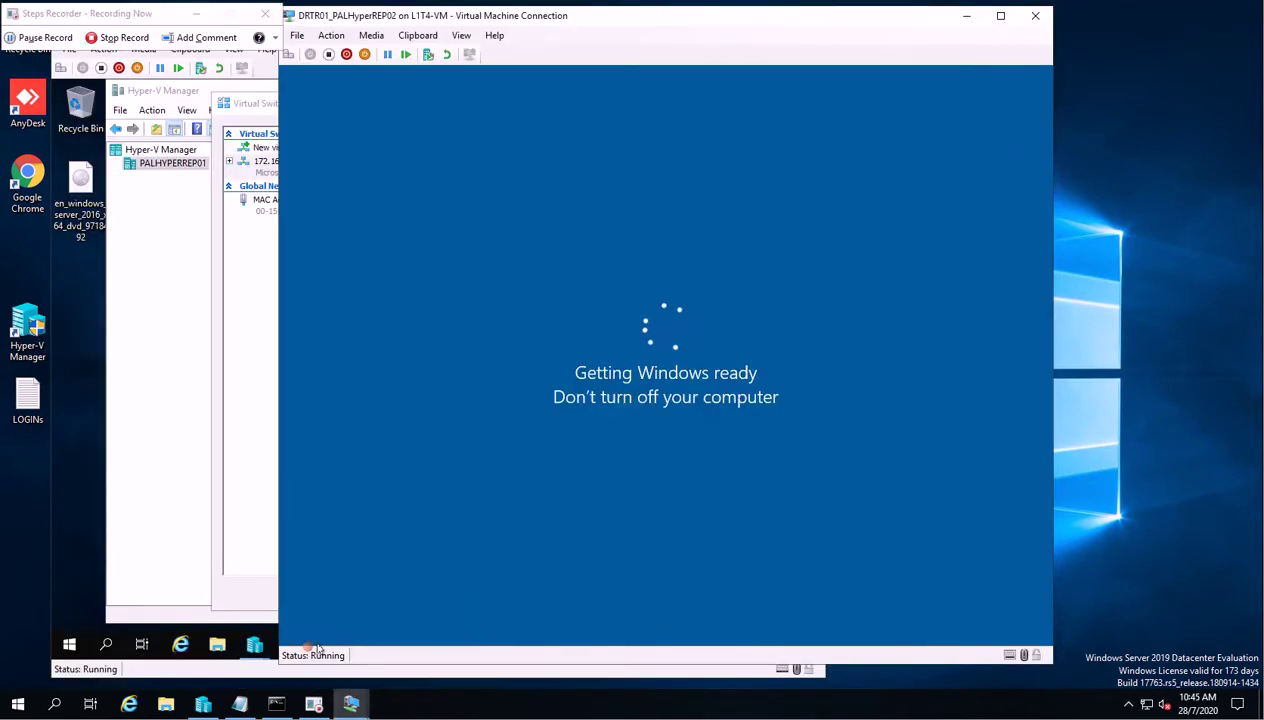
drag(691, 22, 882, 19)
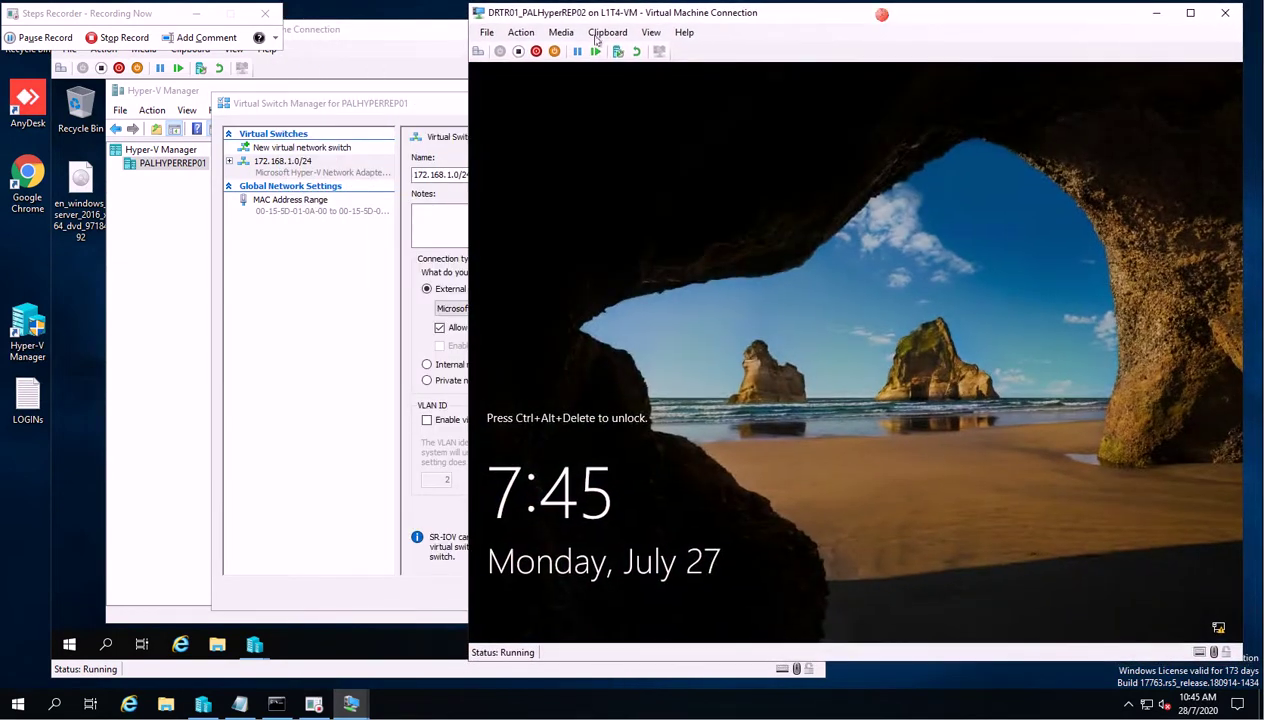
Unlock the restarted PALHyperREP02, sign in with the account password and adjust the position of its connection window.
click(483, 52)
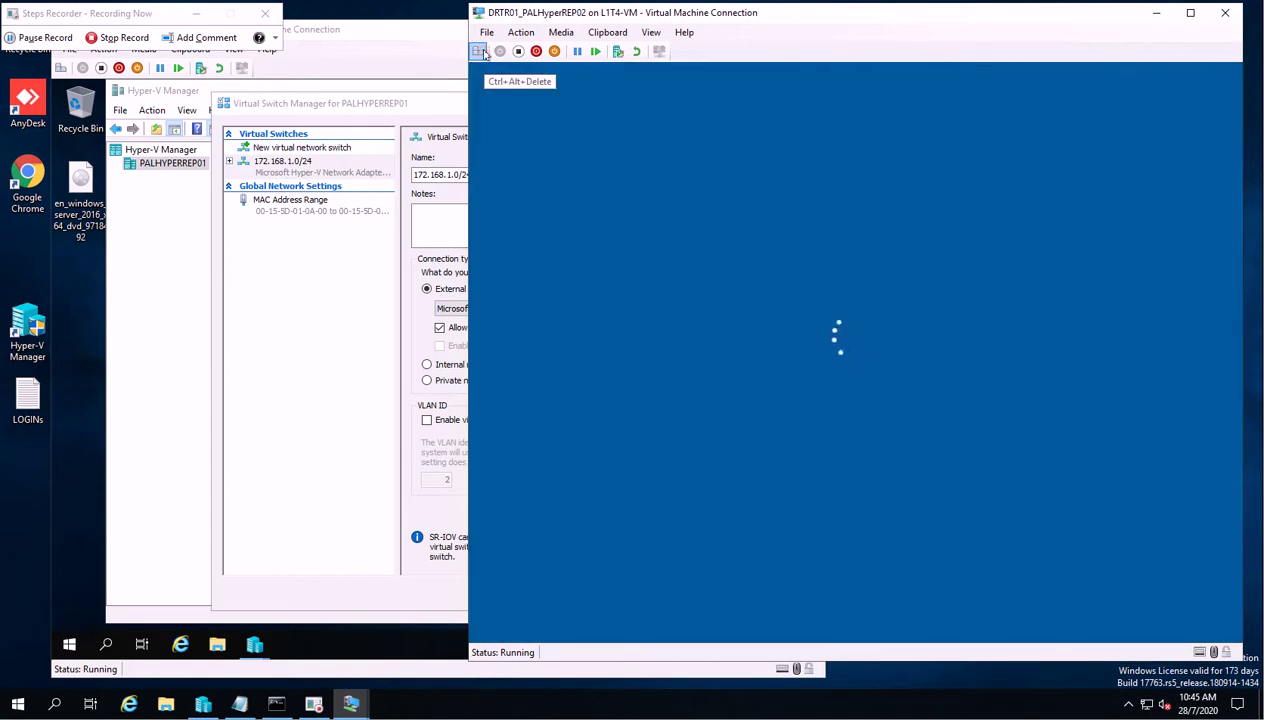
text(••••••••)
key(Return)
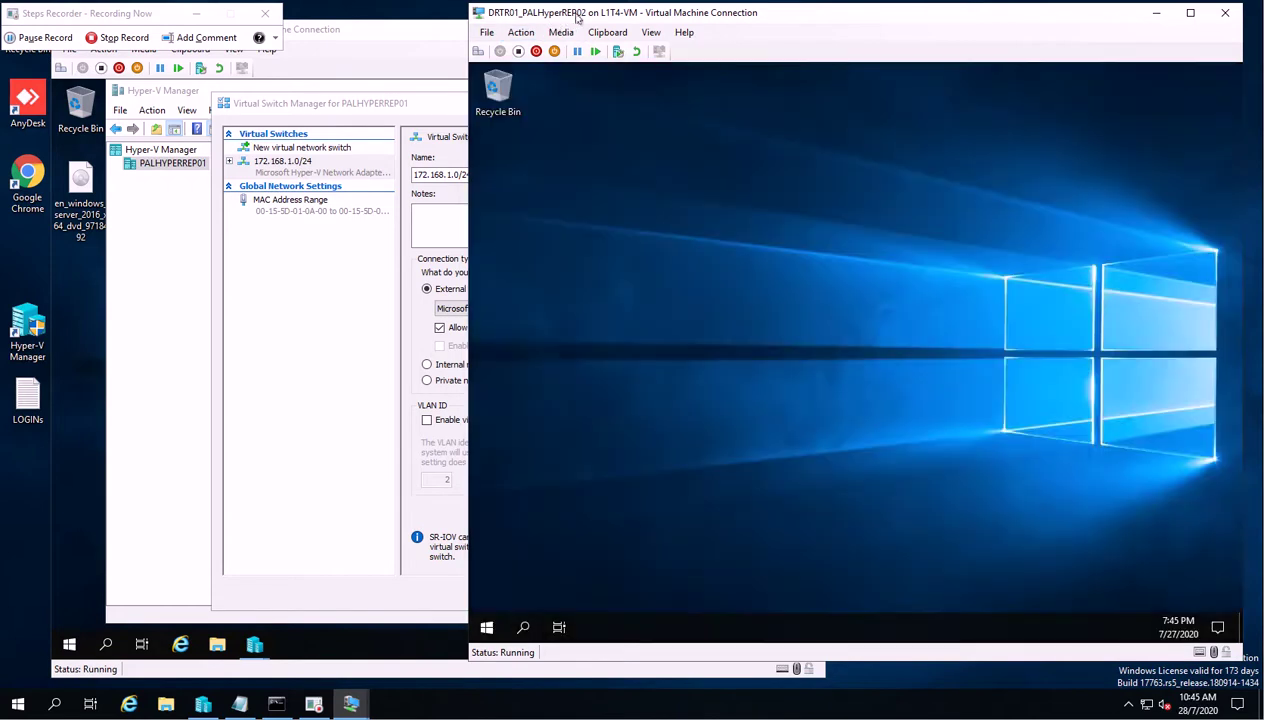
drag(576, 16, 550, 17)
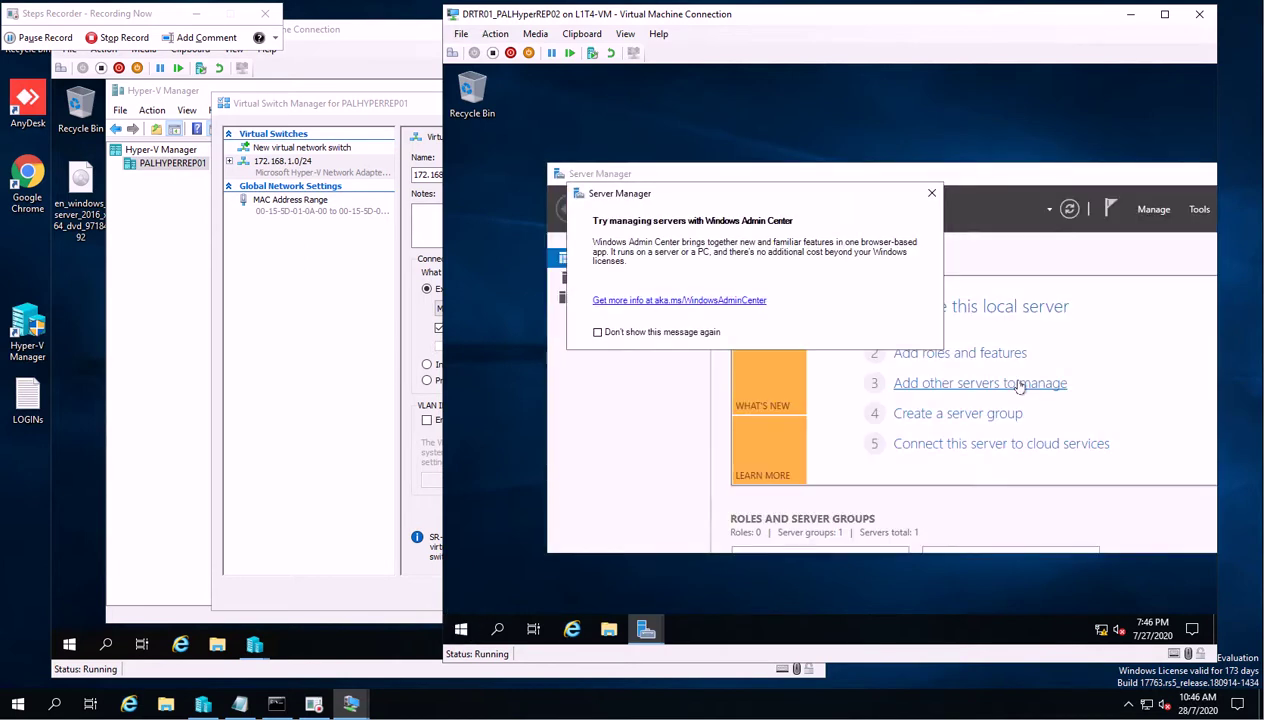
Dismiss the Windows Admin Center message on PALHyperREP02 and close Server Manager.
click(922, 193)
drag(1006, 175, 911, 176)
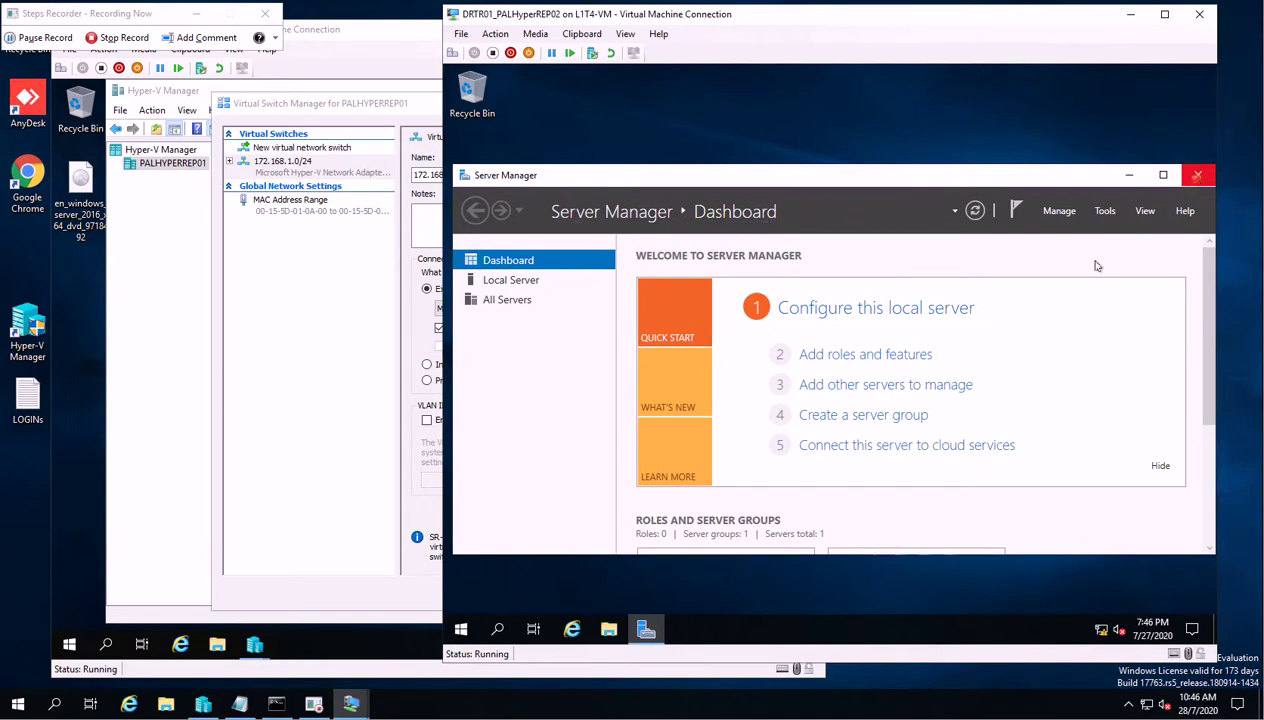
click(1185, 175)
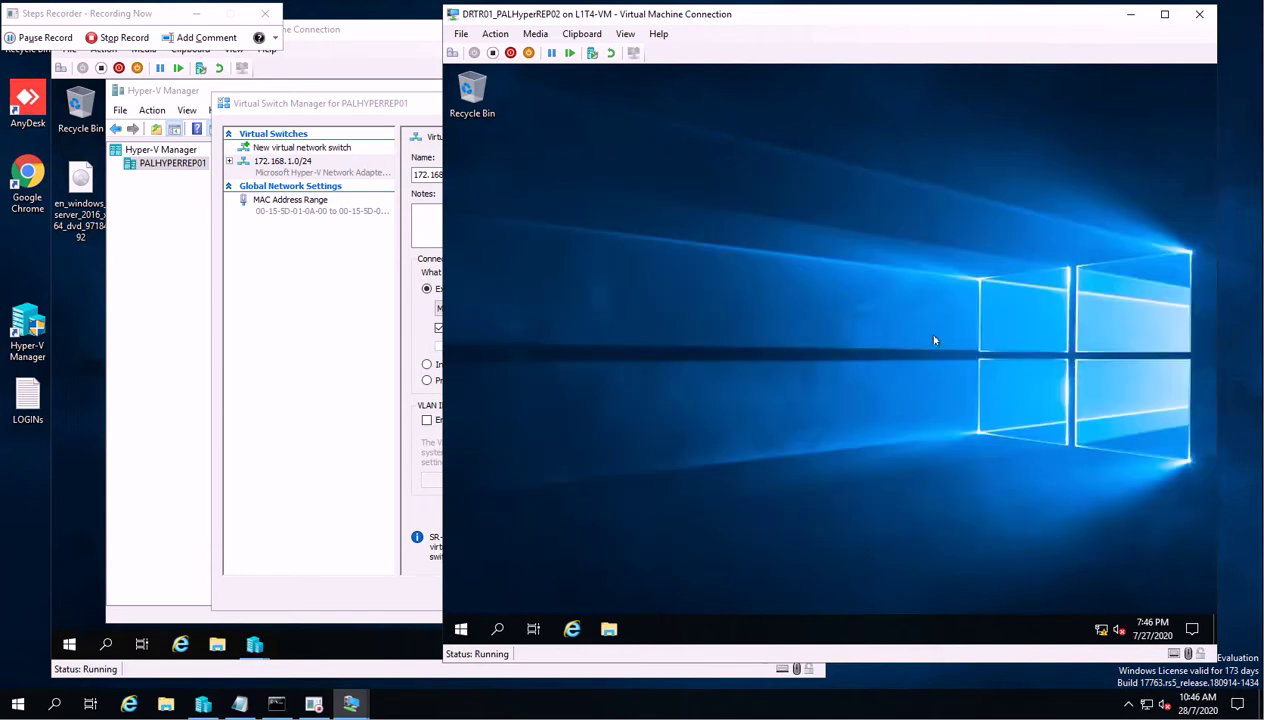
Search for Hyper-V Manager on PALHyperREP02 and pin it to the taskbar.
click(460, 630)
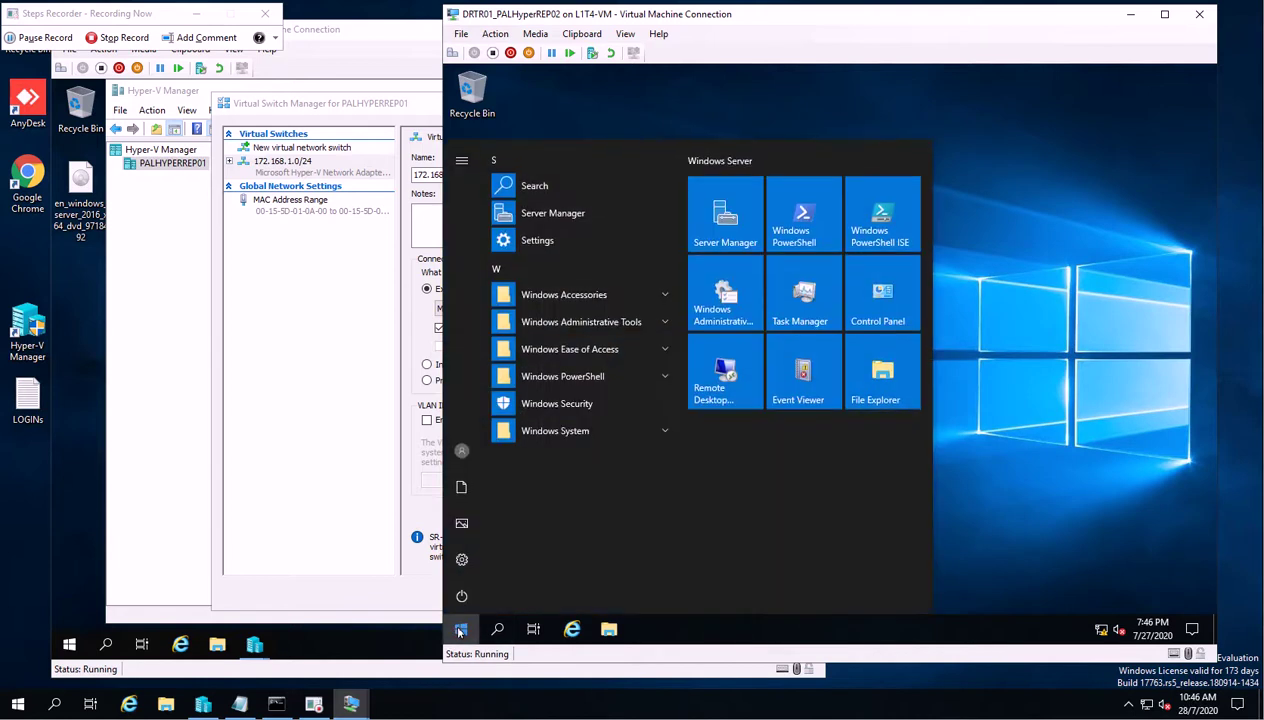
text(hyper)
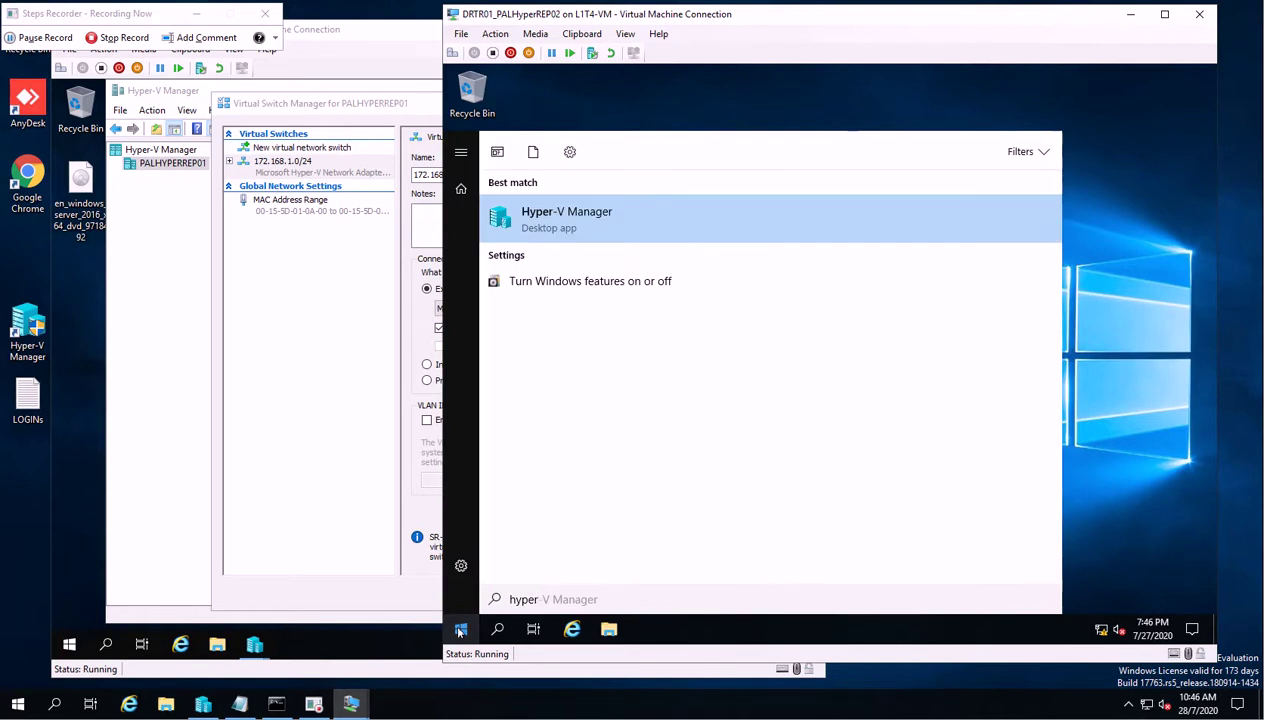
right_click(603, 220)
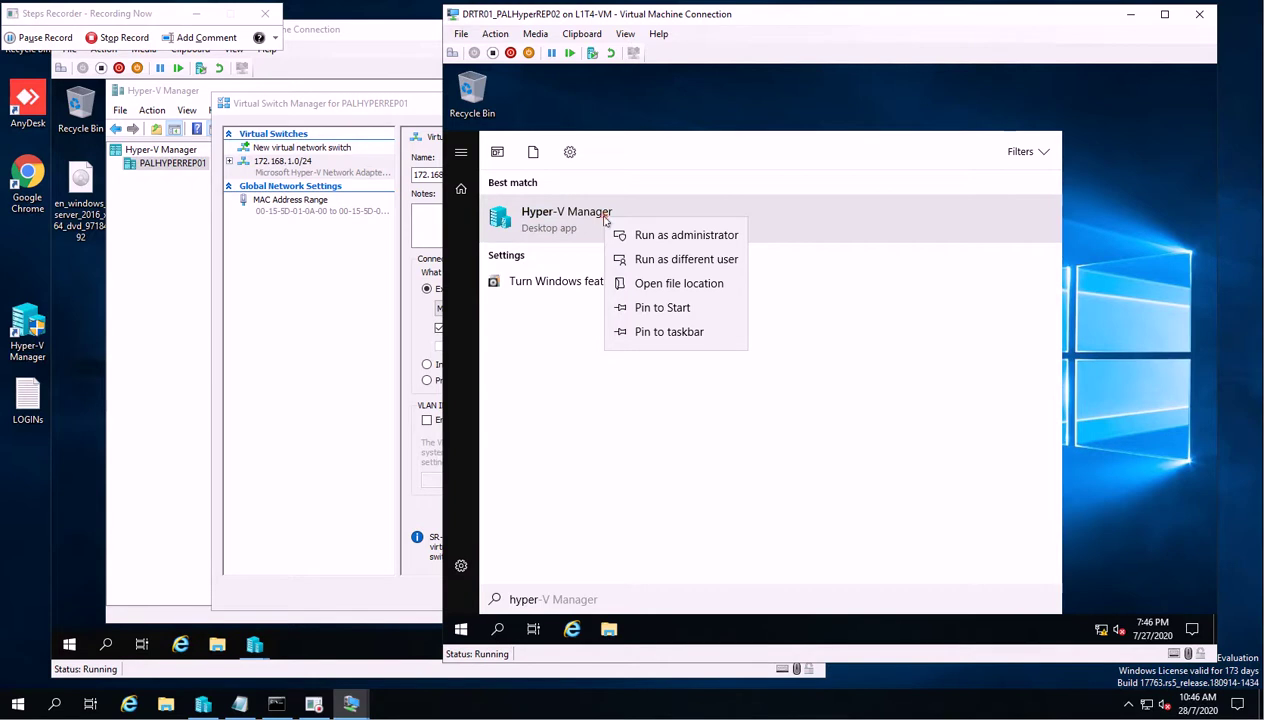
click(667, 333)
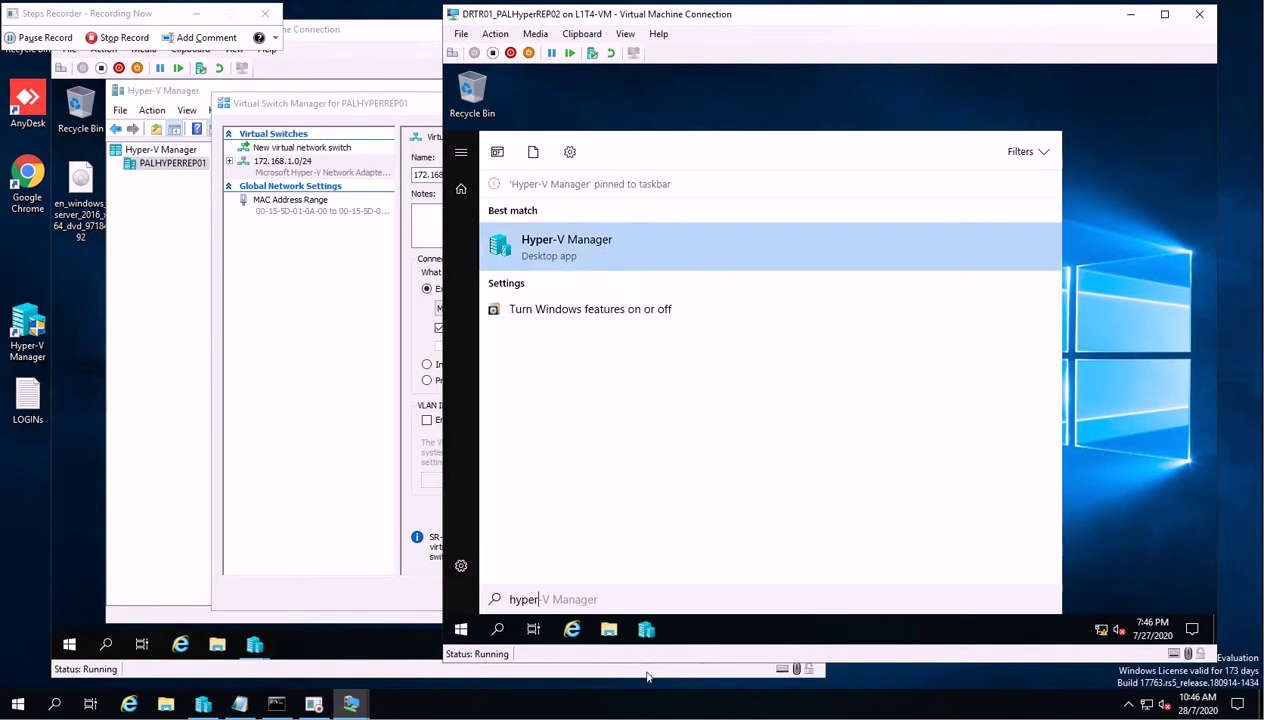
Open Hyper-V Manager on PALHyperREP02 and select the PALHYPERREP02 server.
click(646, 632)
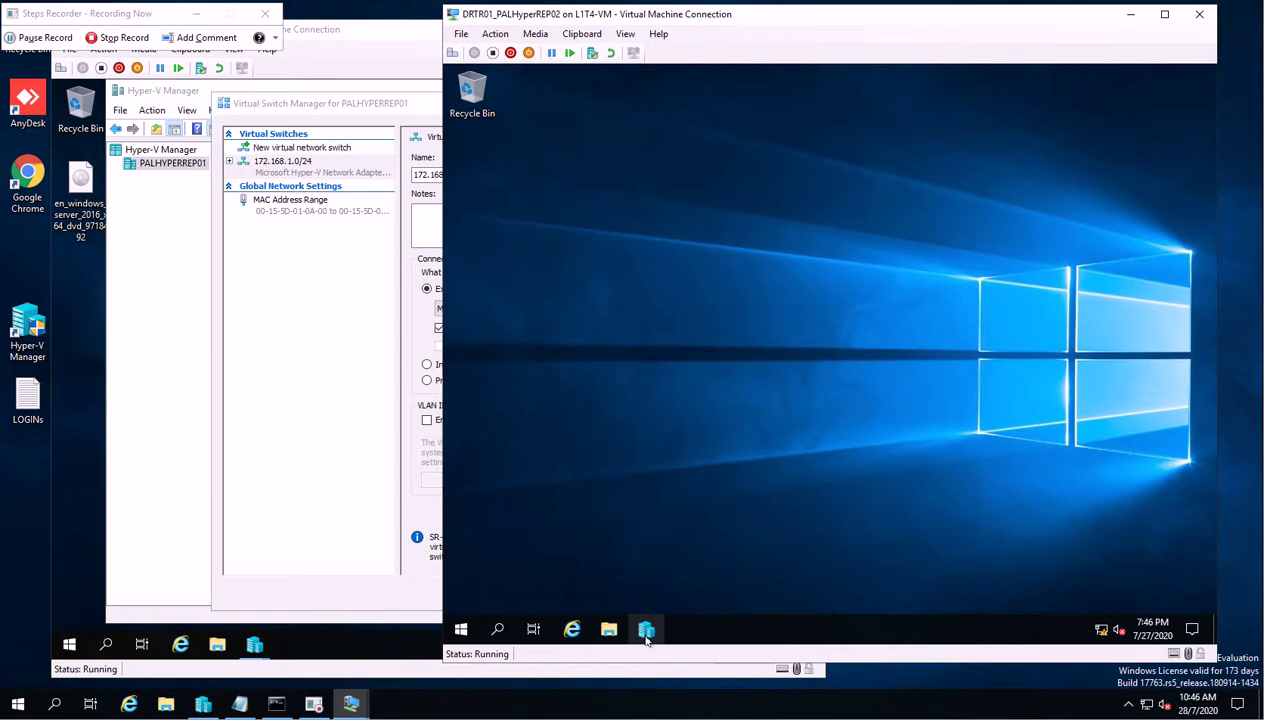
click(646, 632)
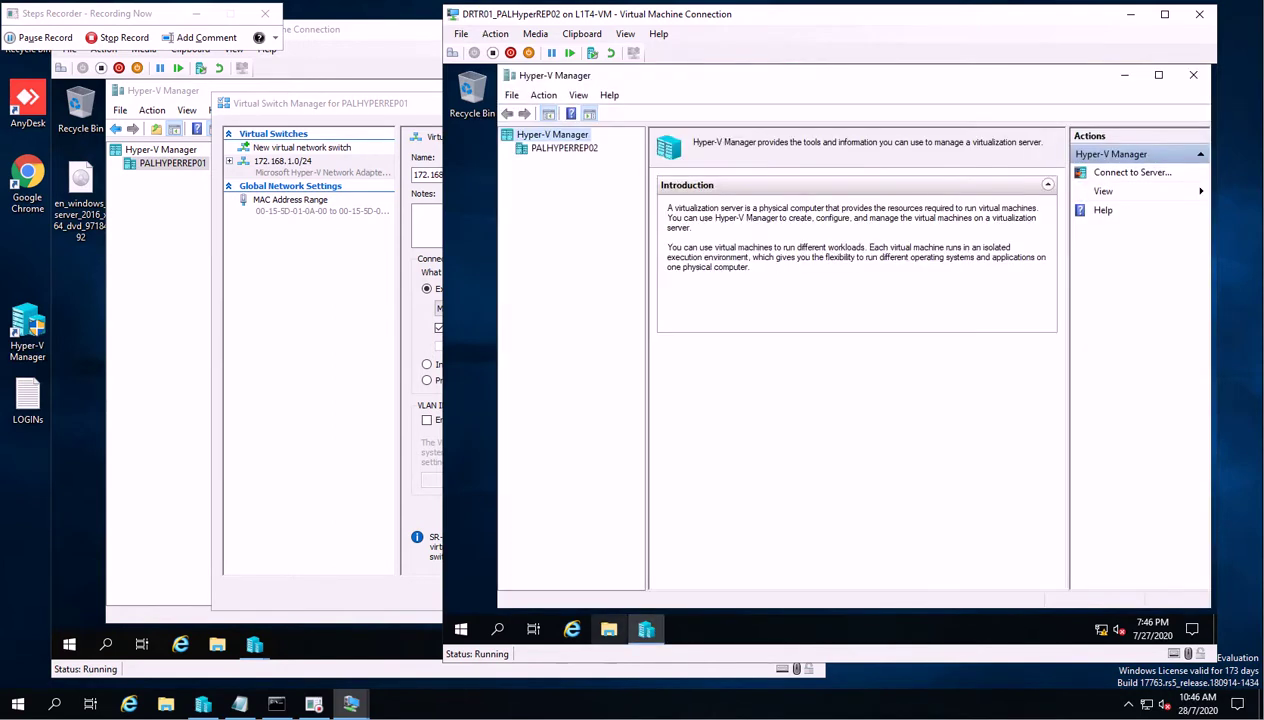
click(271, 660)
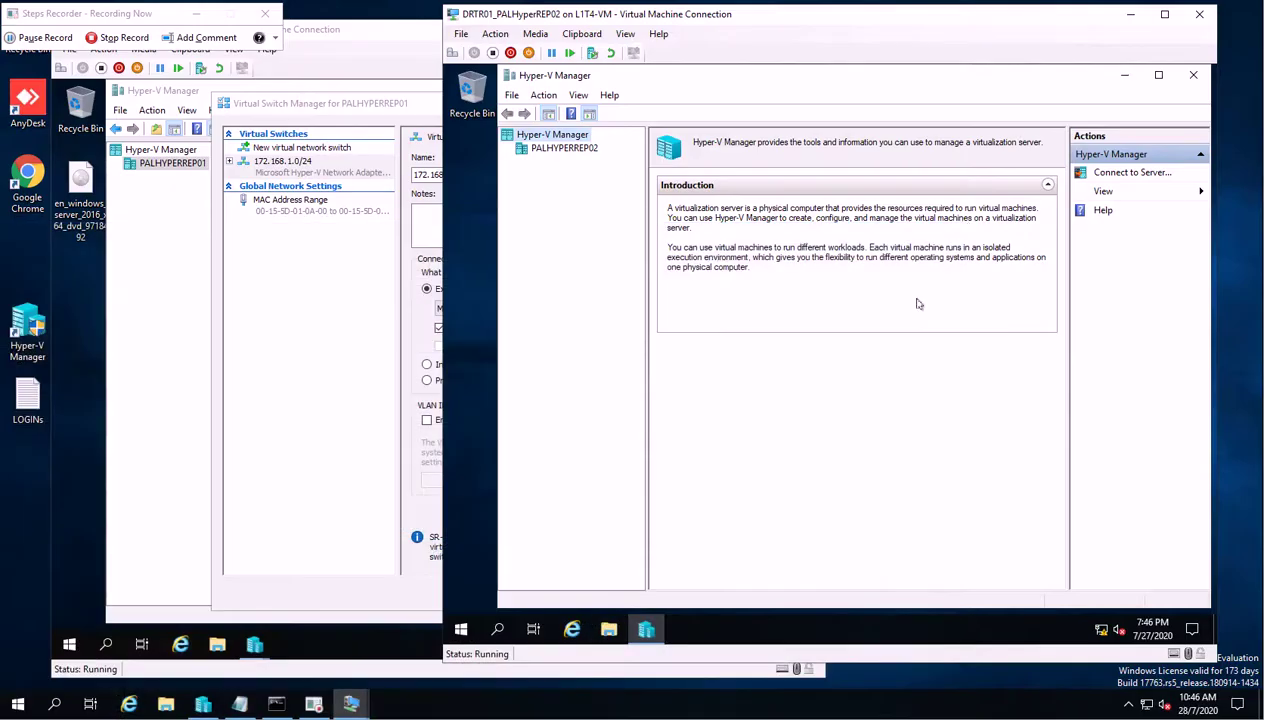
click(557, 149)
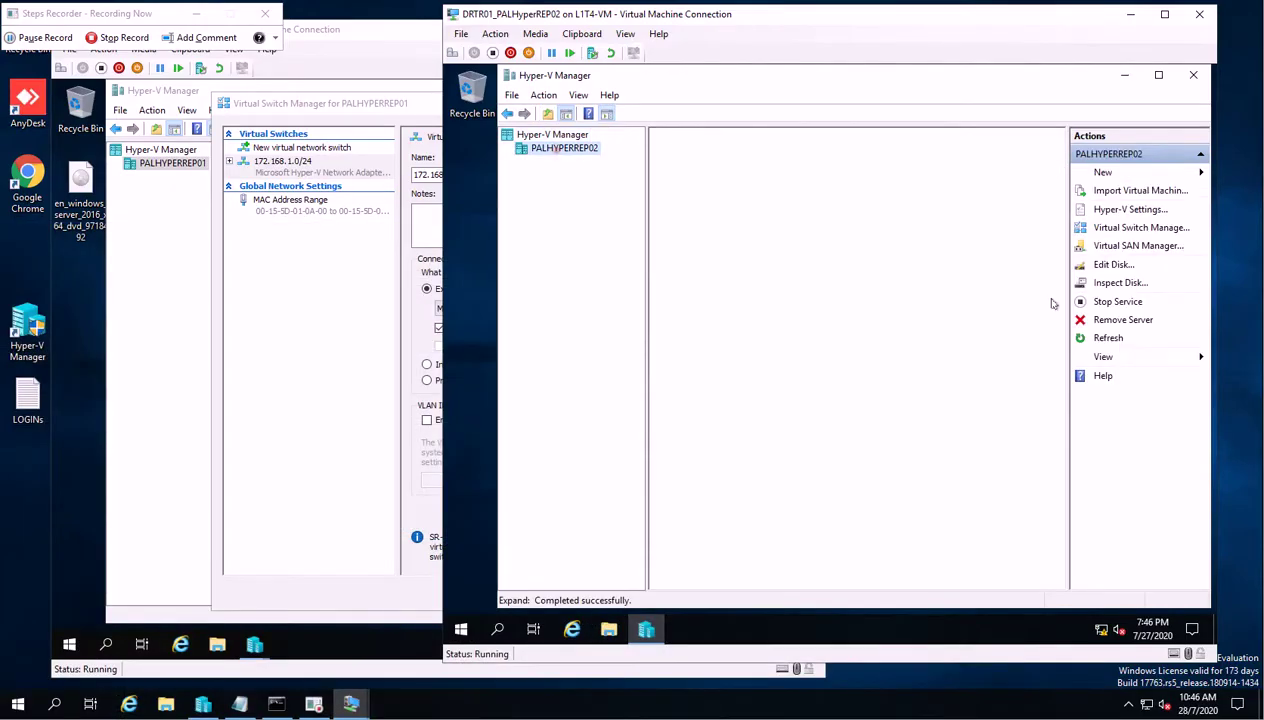
Create an external virtual switch on PALHYPERREP02 and name it 172.168.1.0/24.
click(1134, 230)
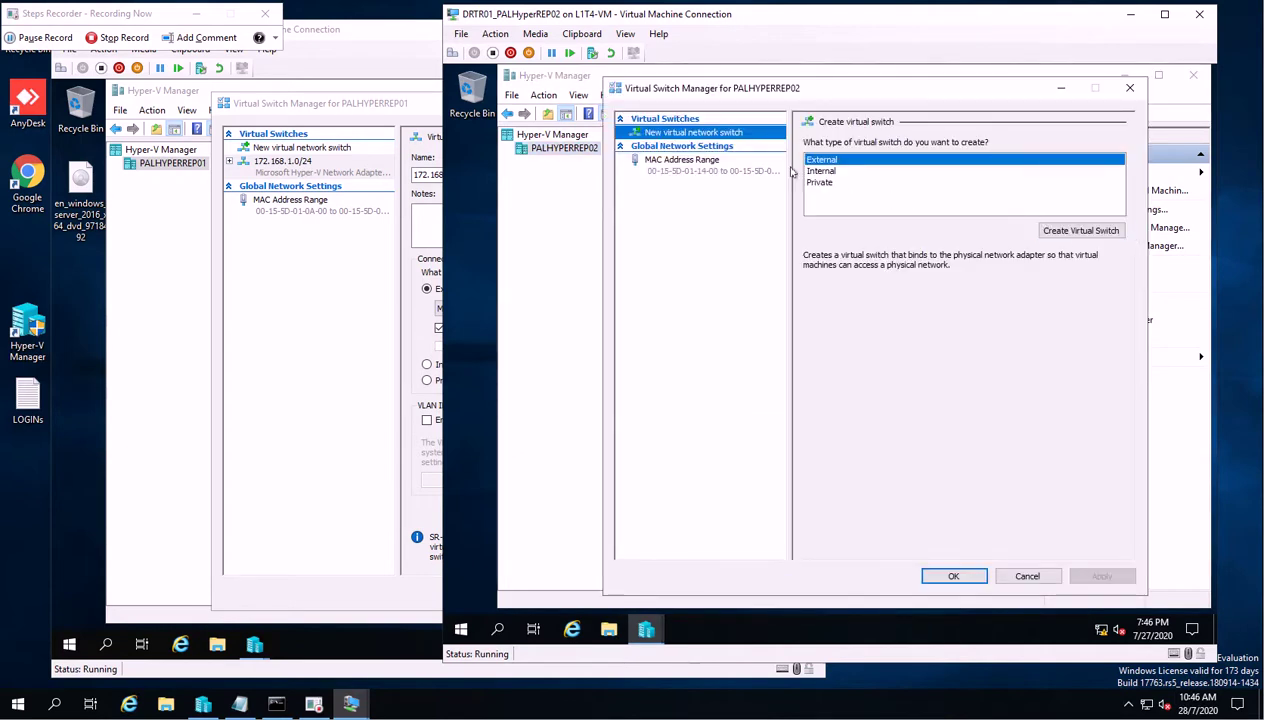
click(1071, 229)
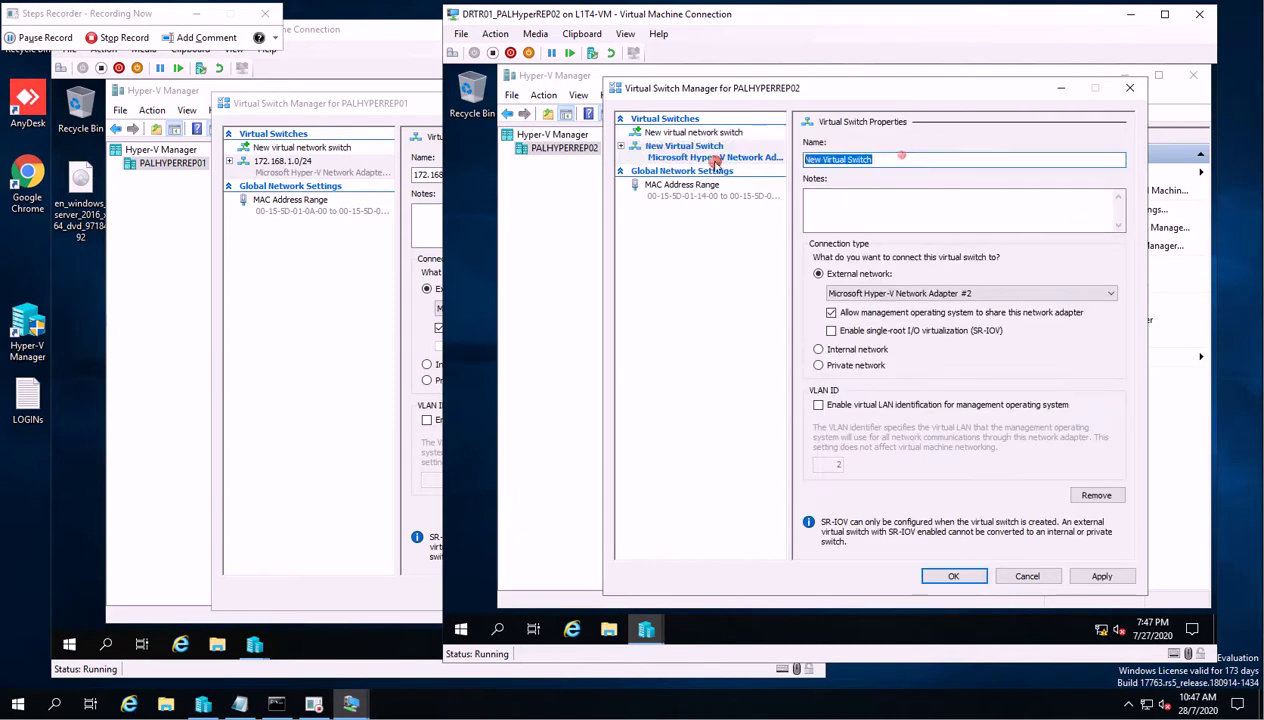
key(BackSpace)
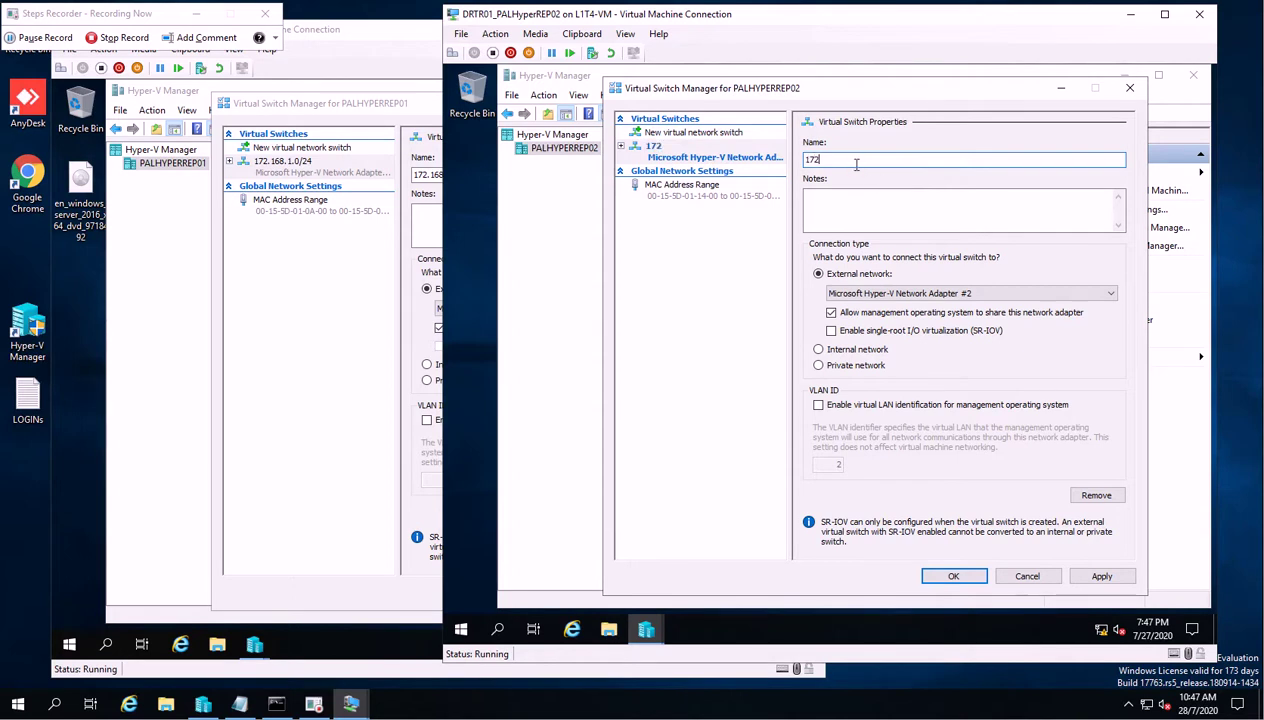
text(172.168.1.0/24)
Compare with the PALHYPERREP01 switch, keep management operating system sharing allowed on the new switch, and apply the networking changes.
click(366, 100)
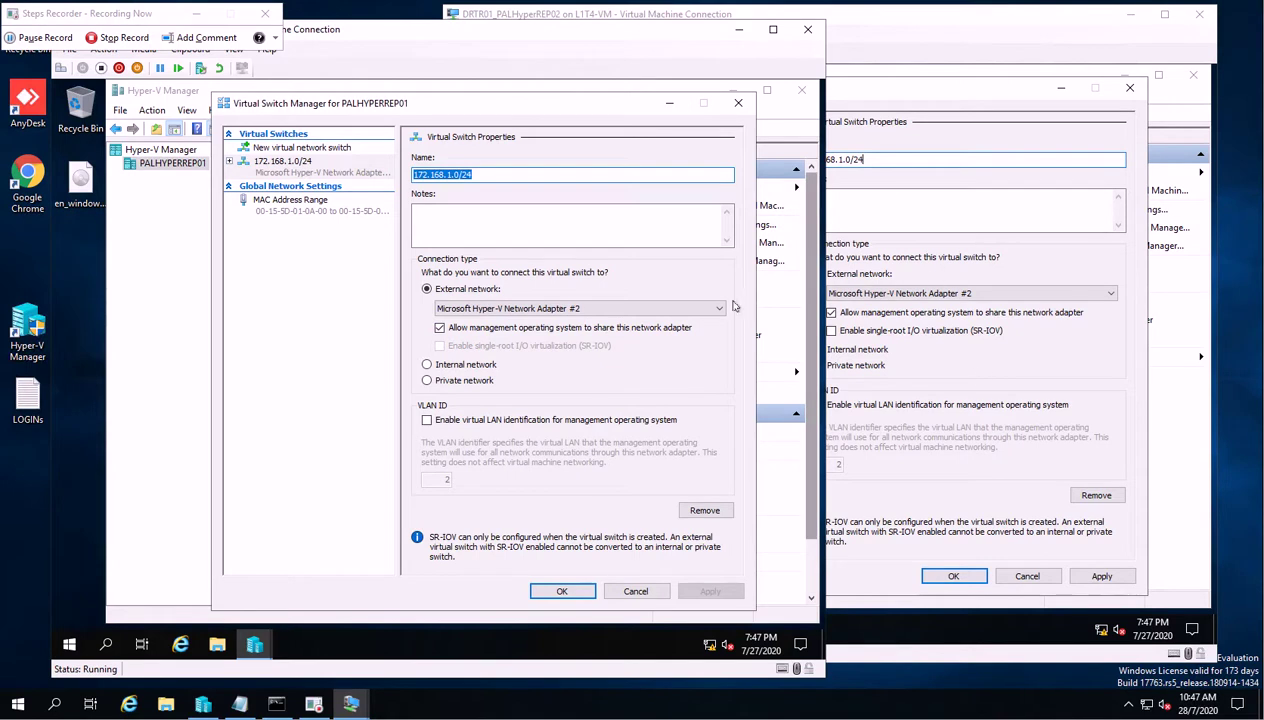
click(1016, 314)
click(830, 313)
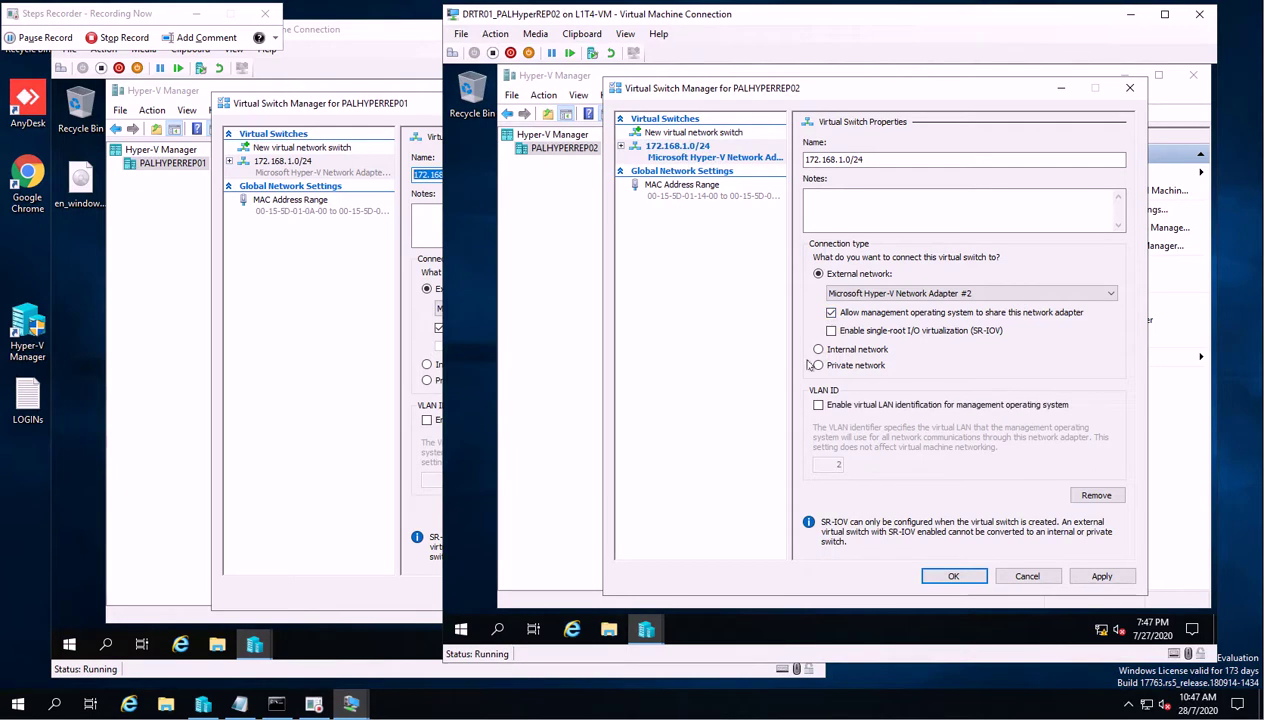
click(830, 313)
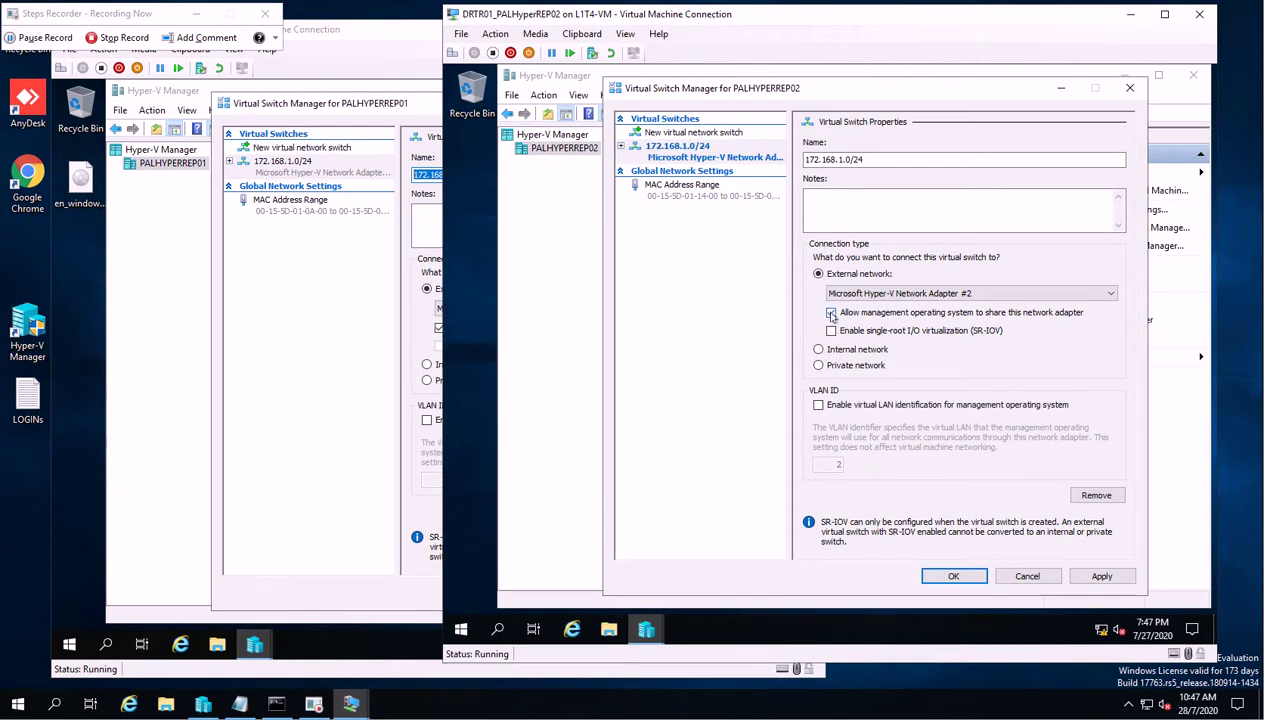
click(1101, 578)
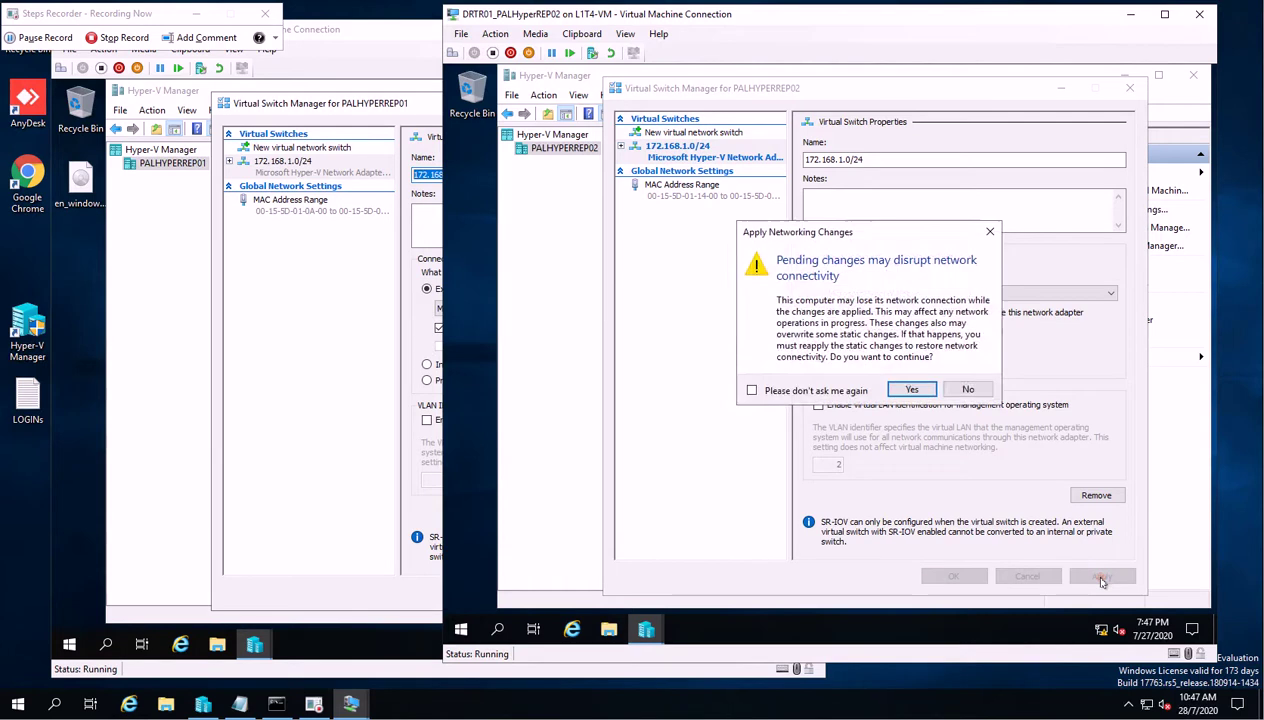
click(909, 389)
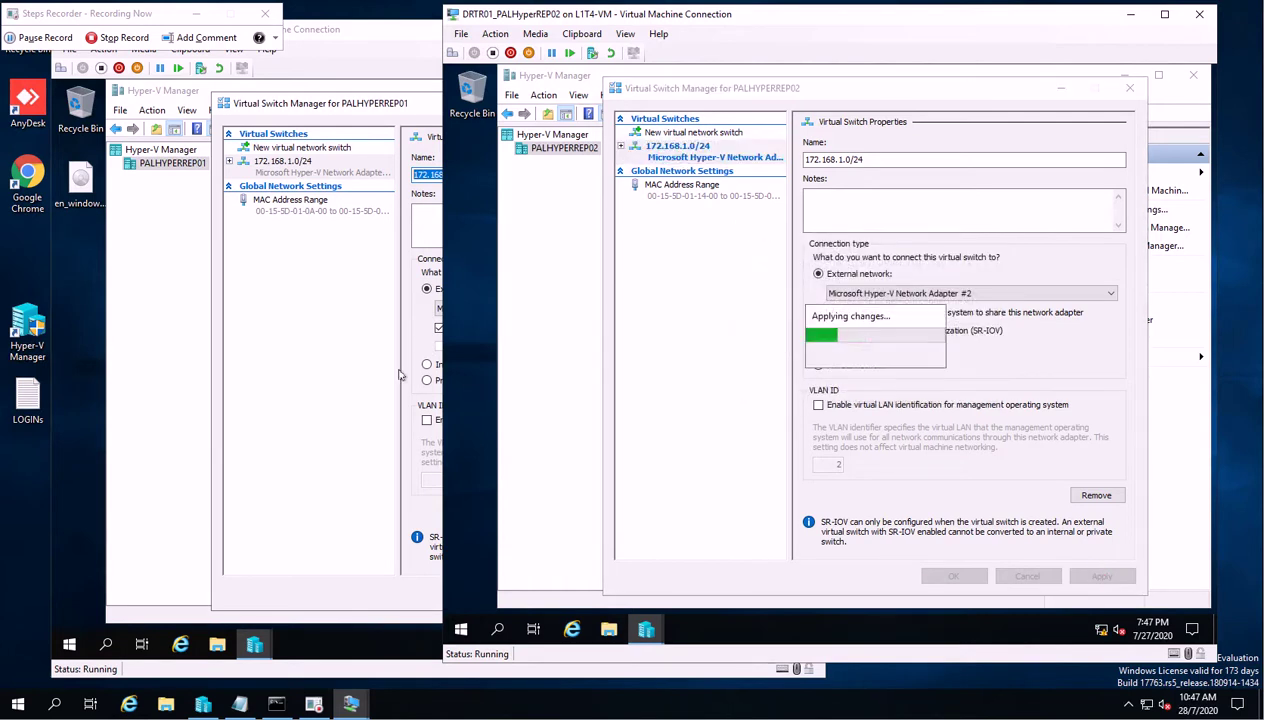
Minimize the PALHyperREP01 connection window and close the Virtual Switch Manager on PALHYPERREP02, accepting its settings.
click(335, 366)
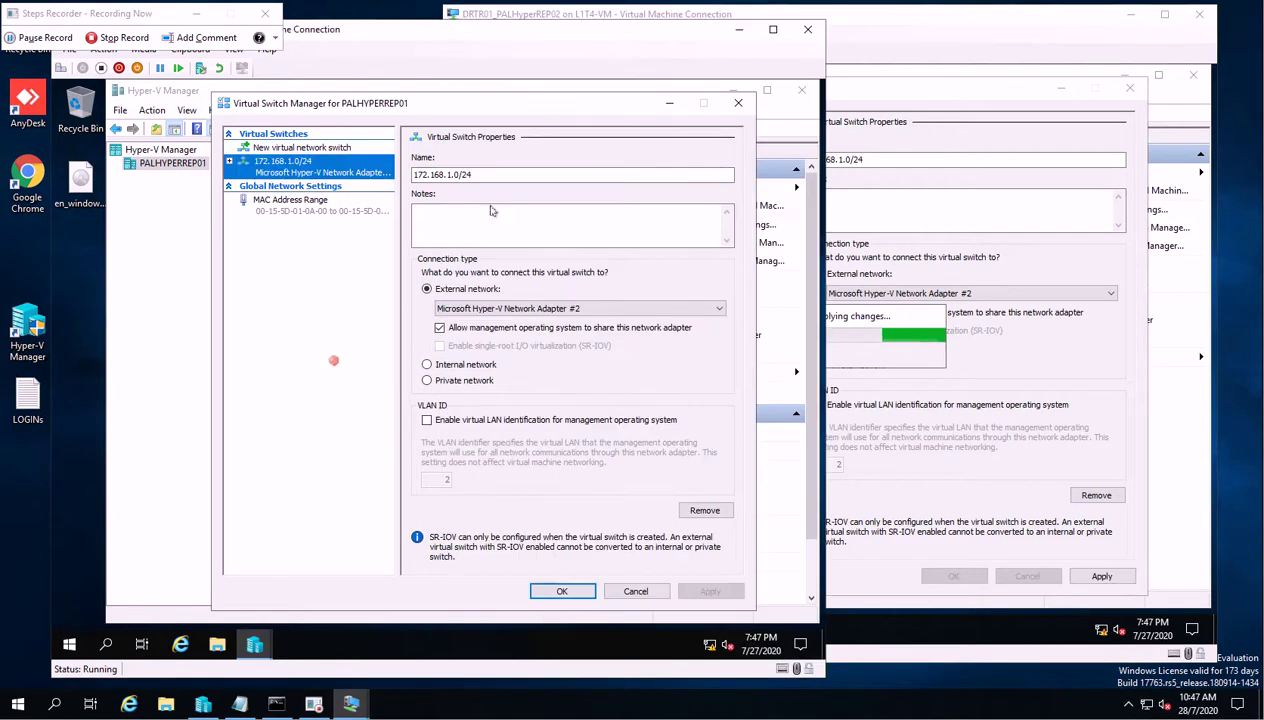
click(735, 34)
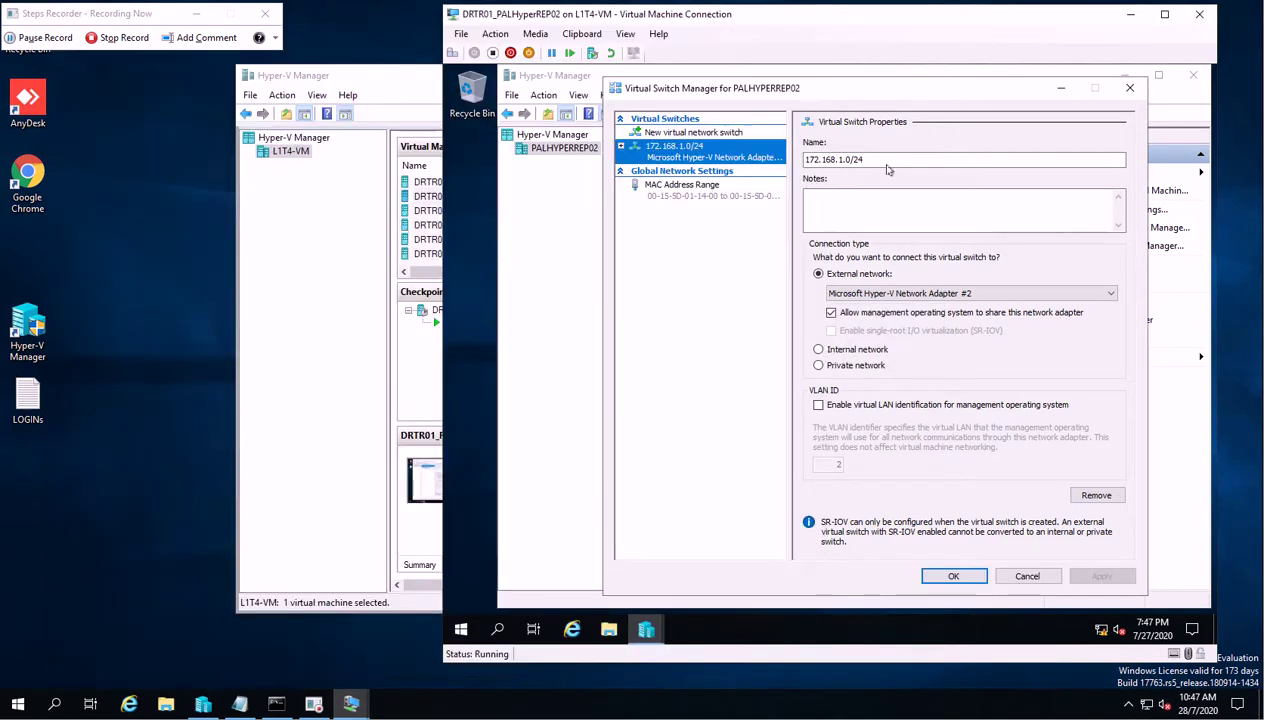
click(934, 577)
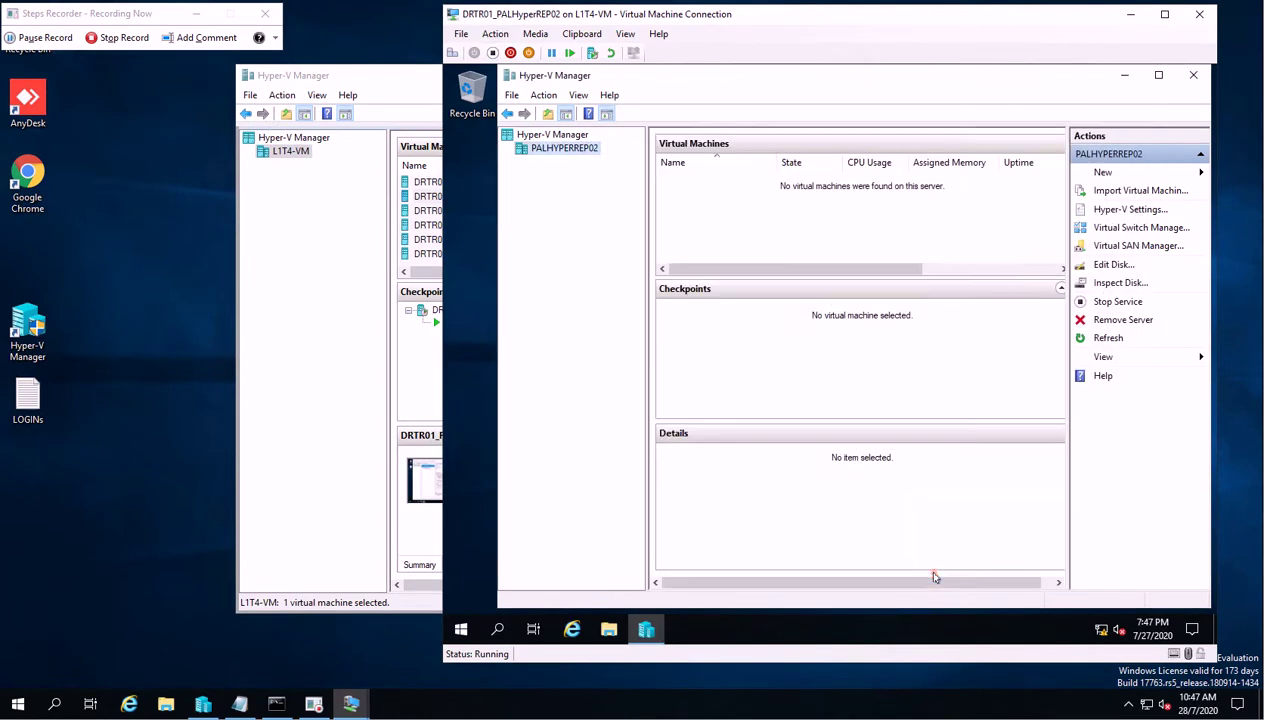
mouse_move(240, 703)
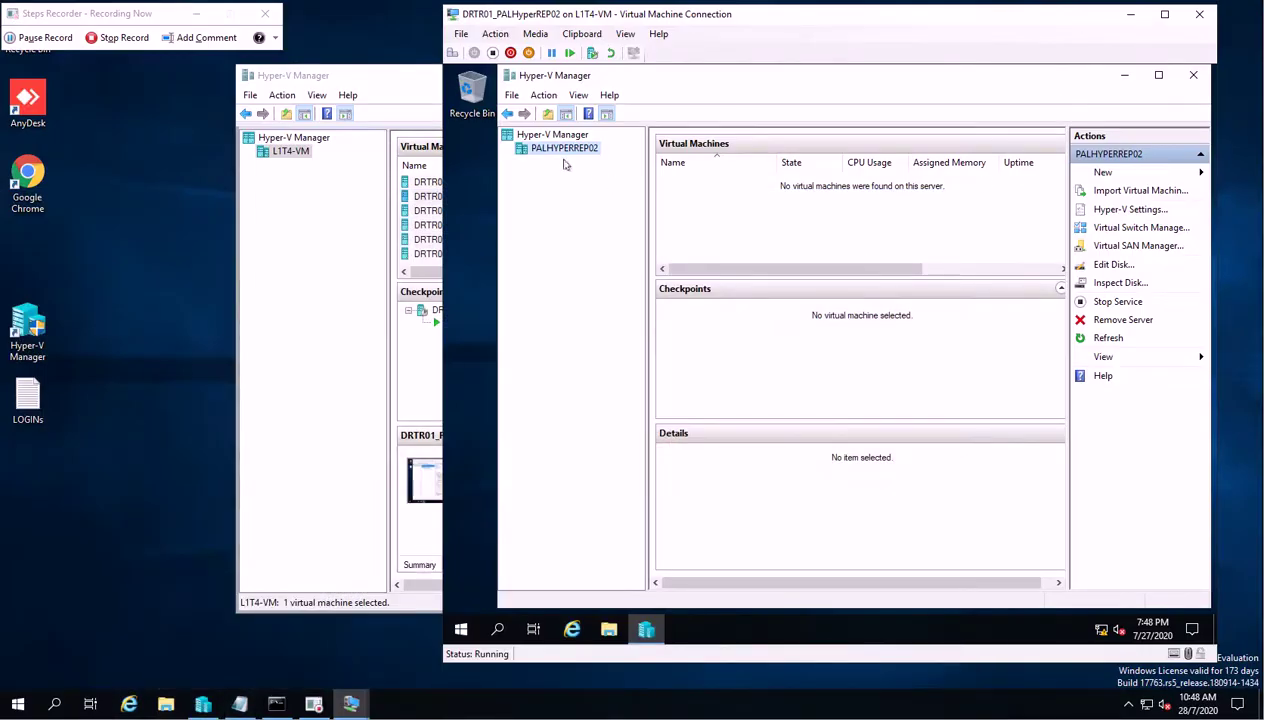
click(563, 149)
right_click(563, 149)
click(401, 89)
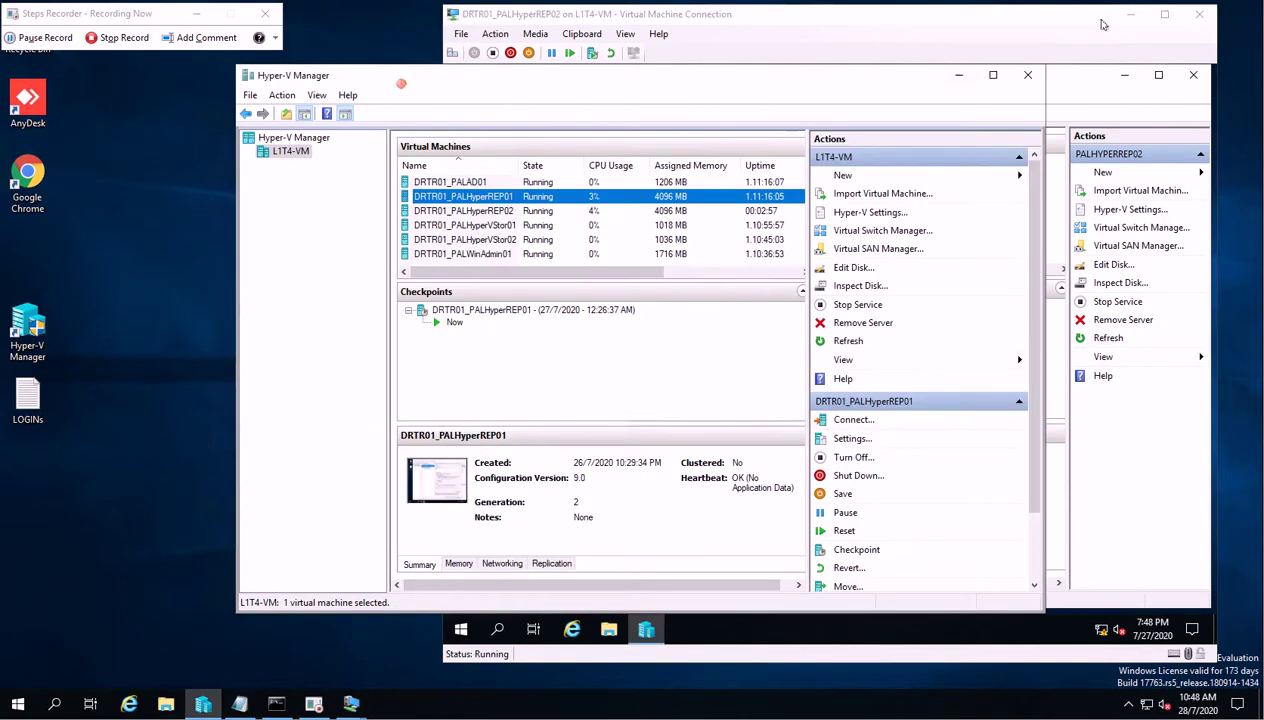
click(1130, 14)
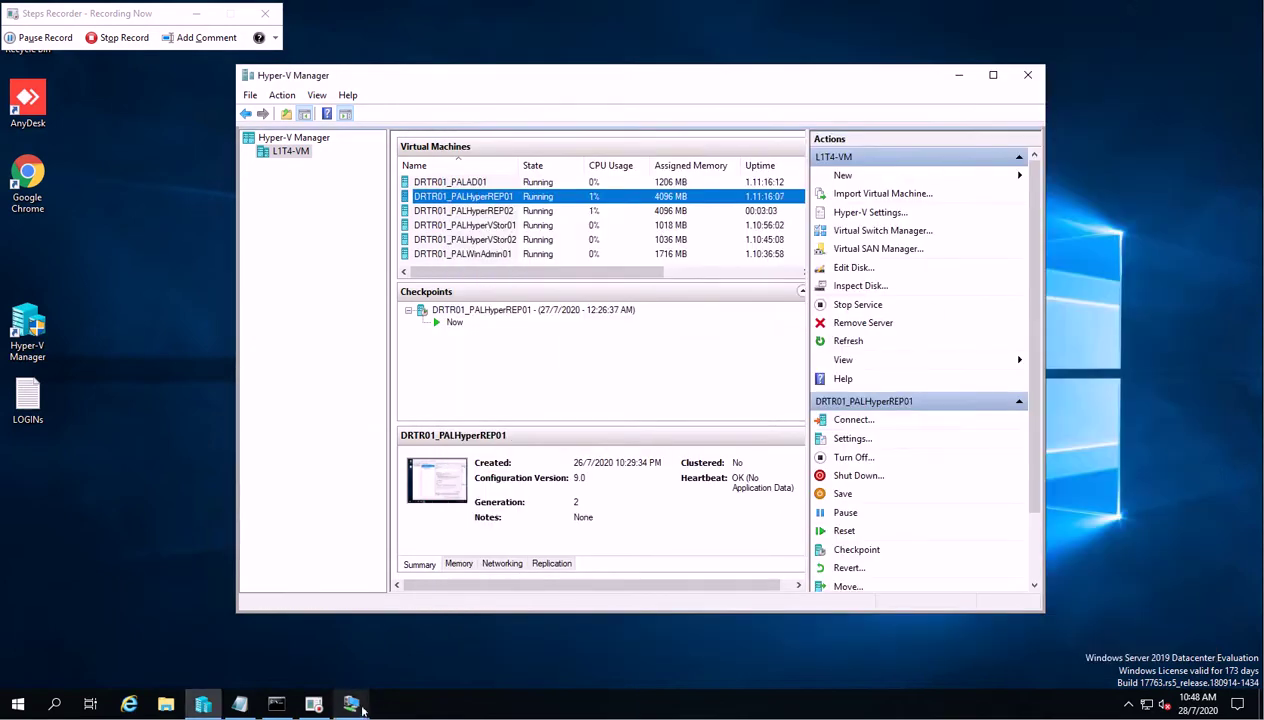
mouse_move(351, 704)
click(299, 650)
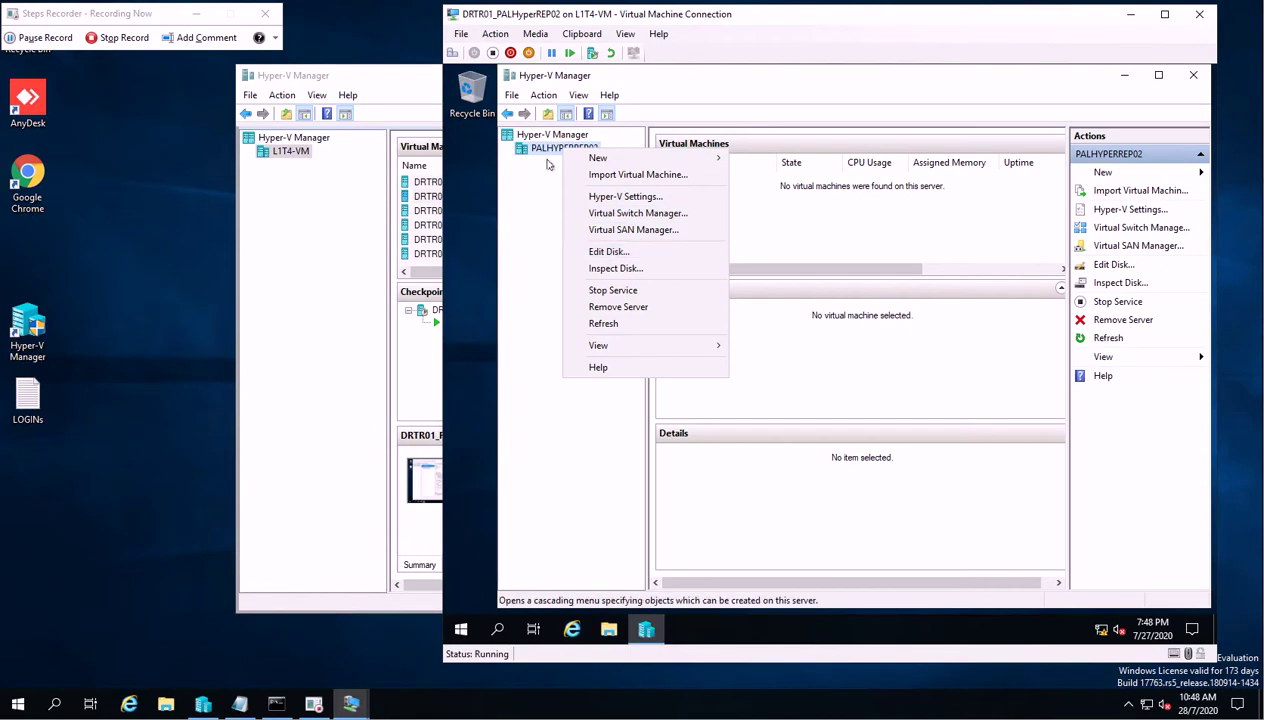
click(513, 164)
Switch to the PALHyperREP01 connection window and close its Virtual Switch Manager without making changes.
click(1118, 16)
mouse_move(338, 710)
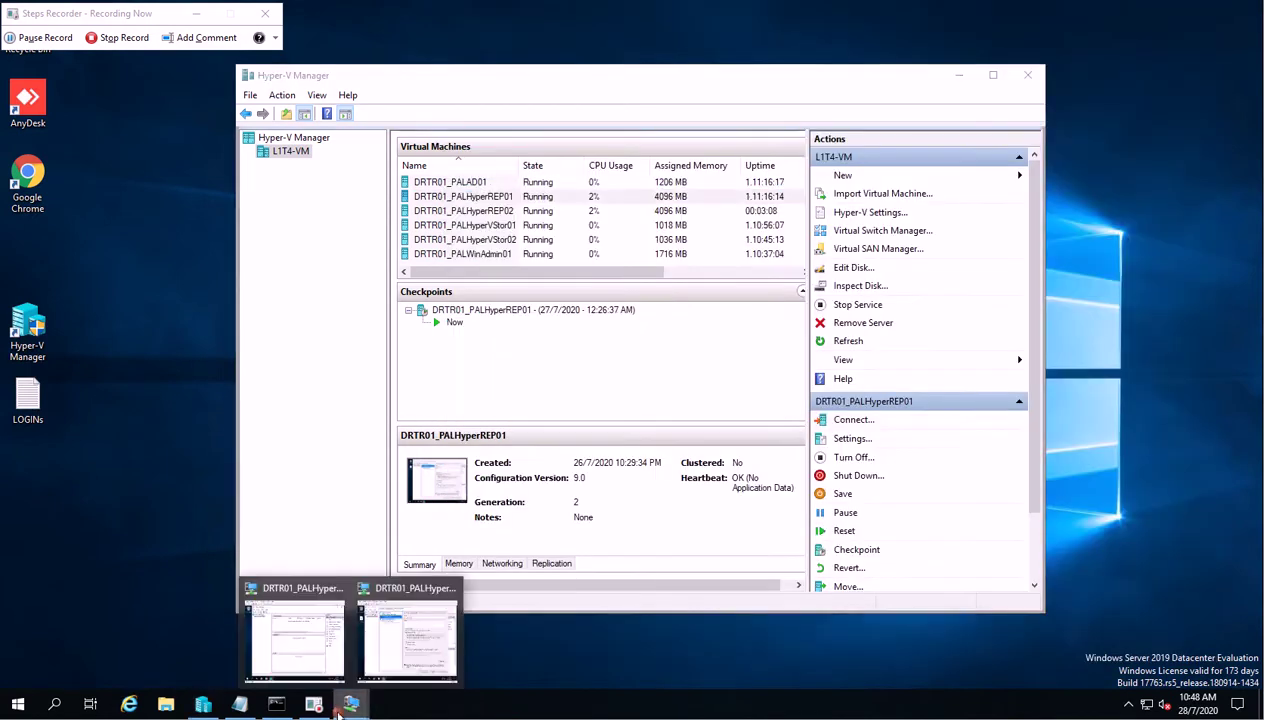
mouse_move(296, 655)
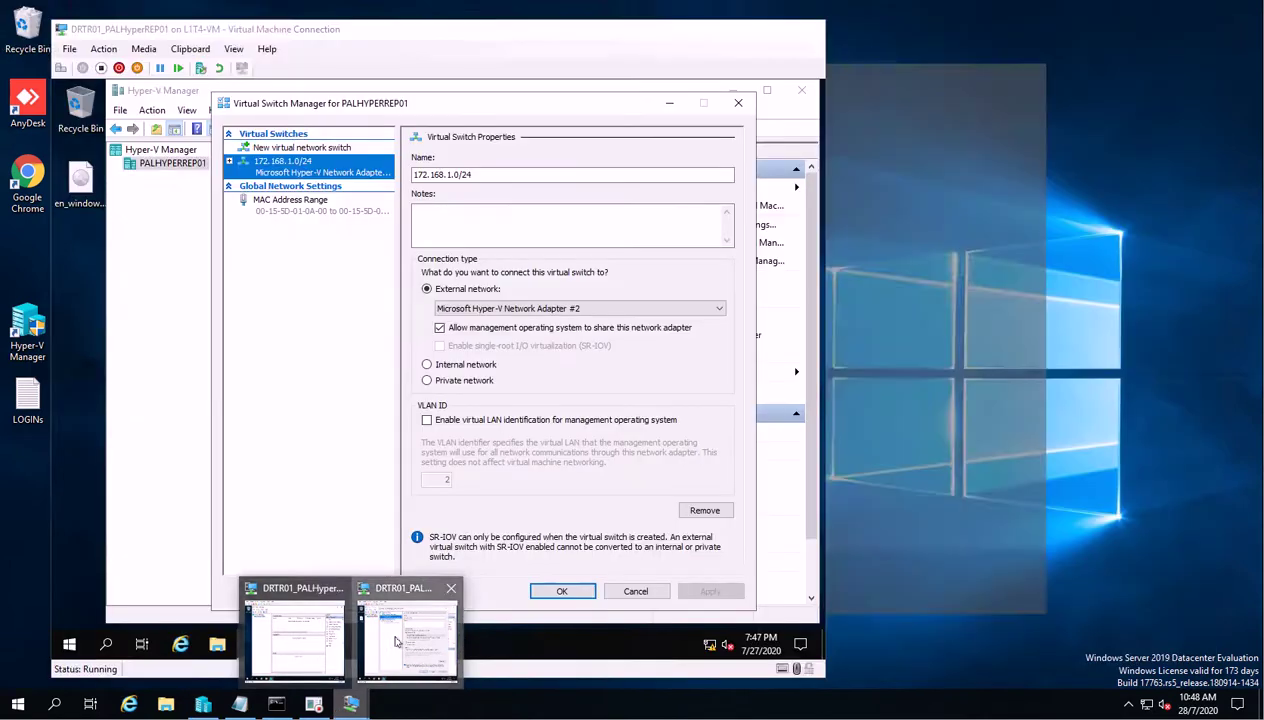
click(391, 643)
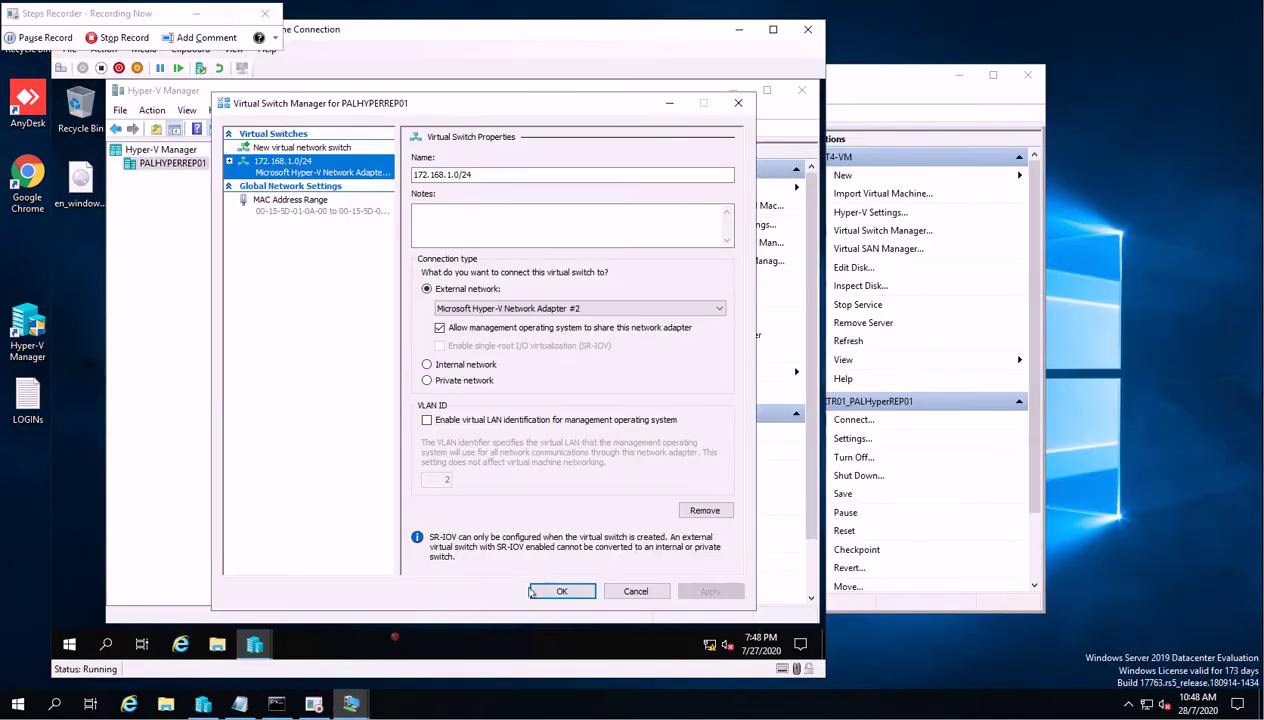
click(636, 591)
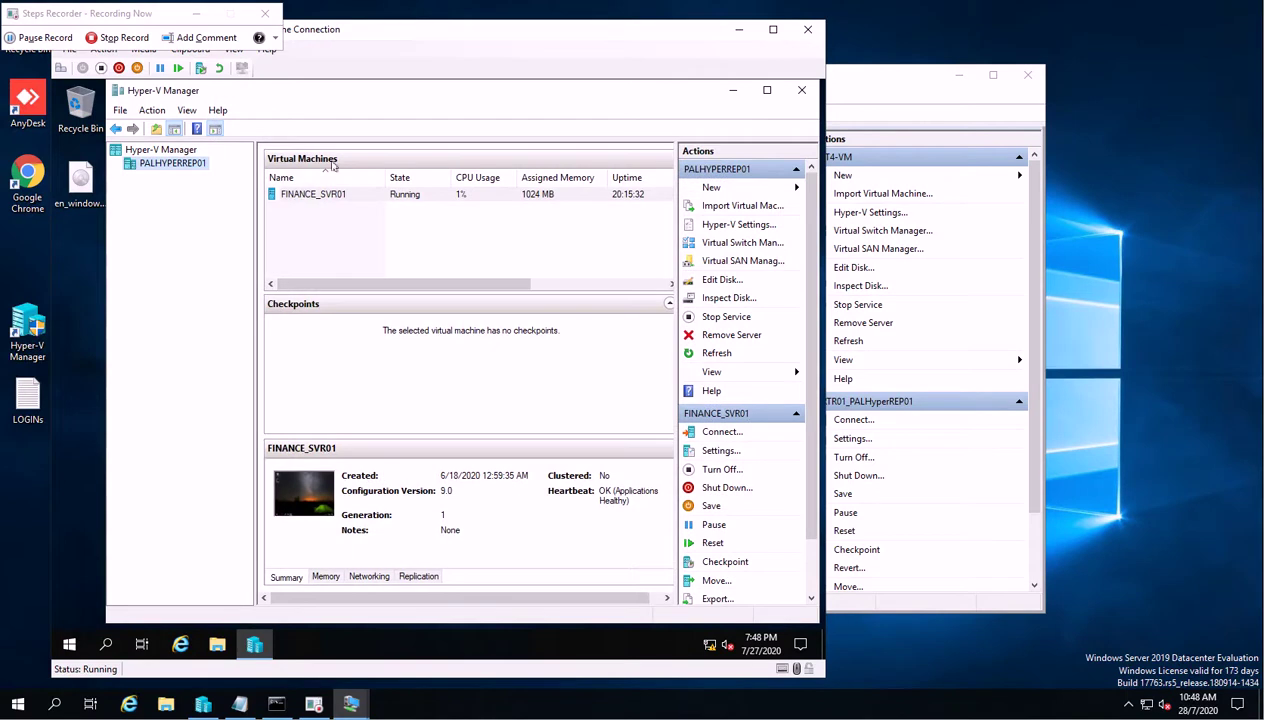
Enable PALHYPERREP01 as a Replica server in its Hyper-V replication configuration, using Kerberos (HTTP) authentication.
right_click(172, 166)
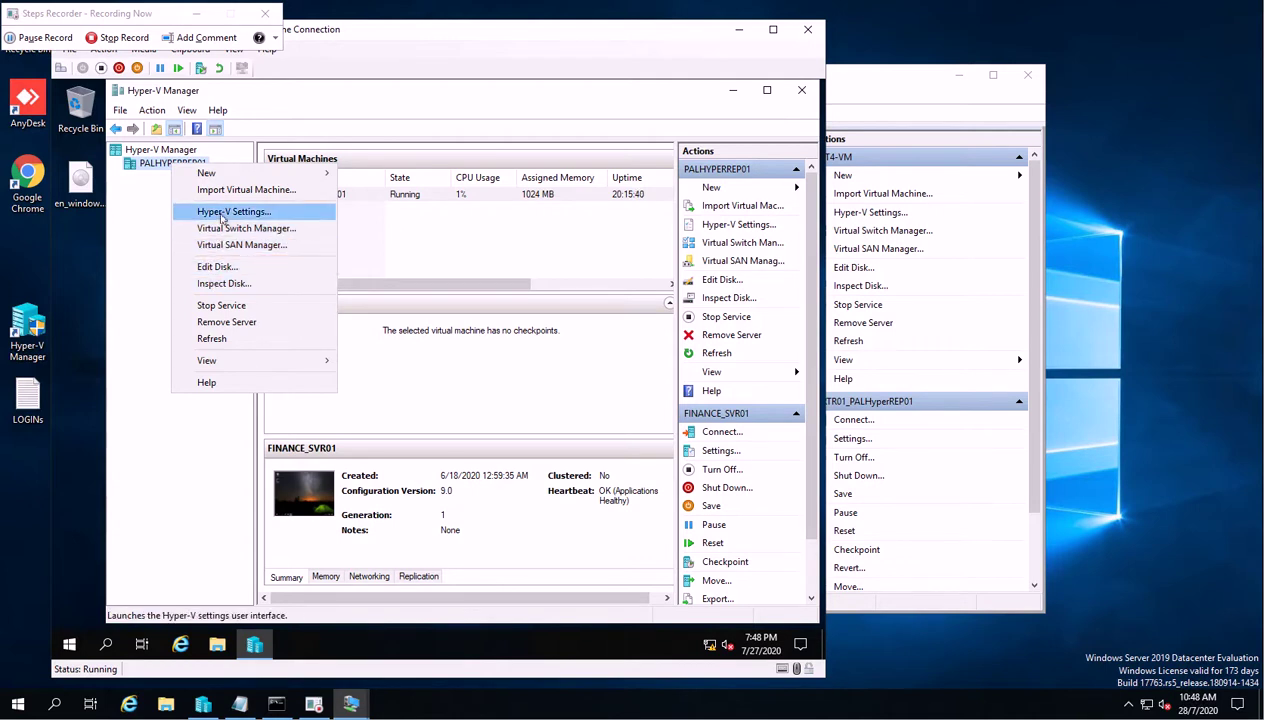
click(222, 214)
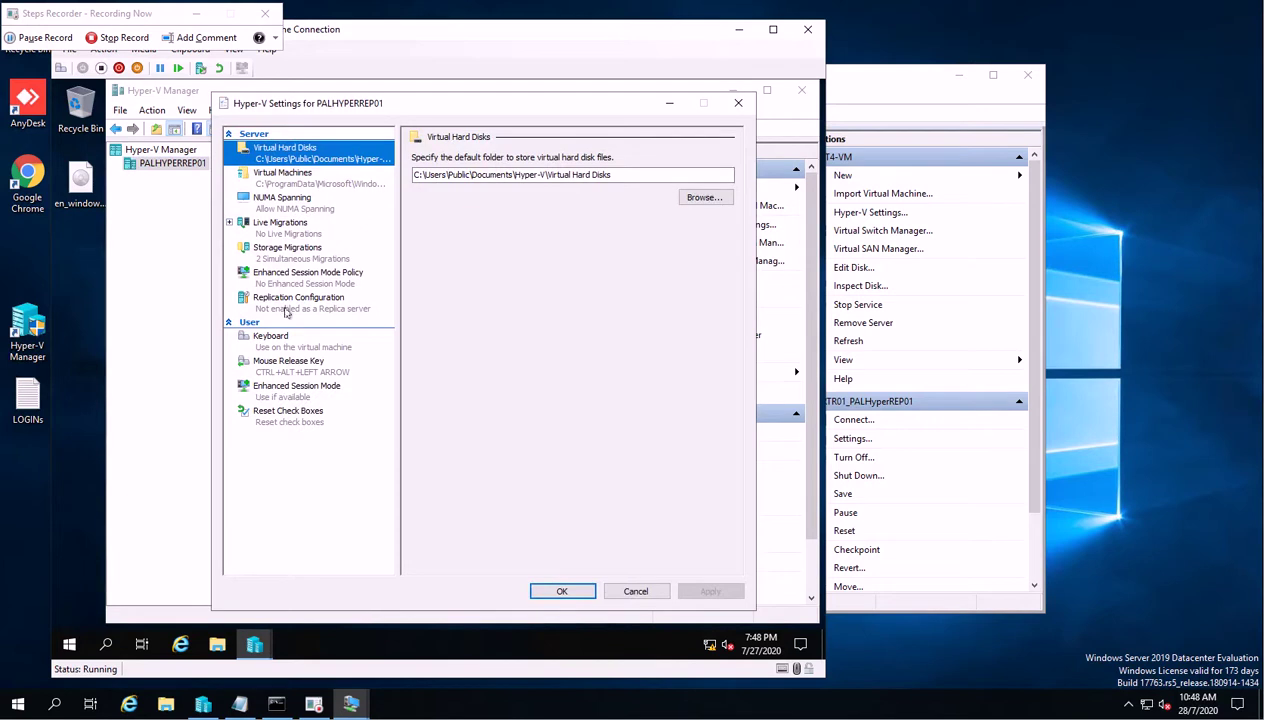
click(289, 307)
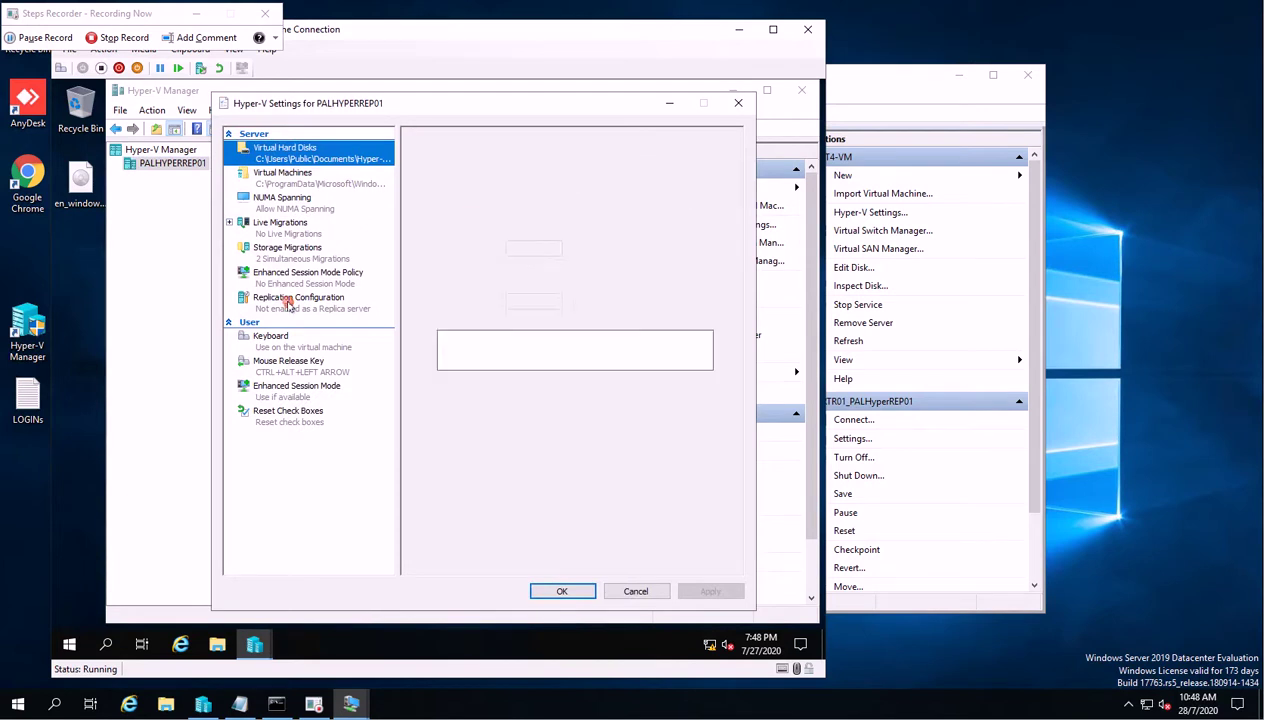
click(440, 160)
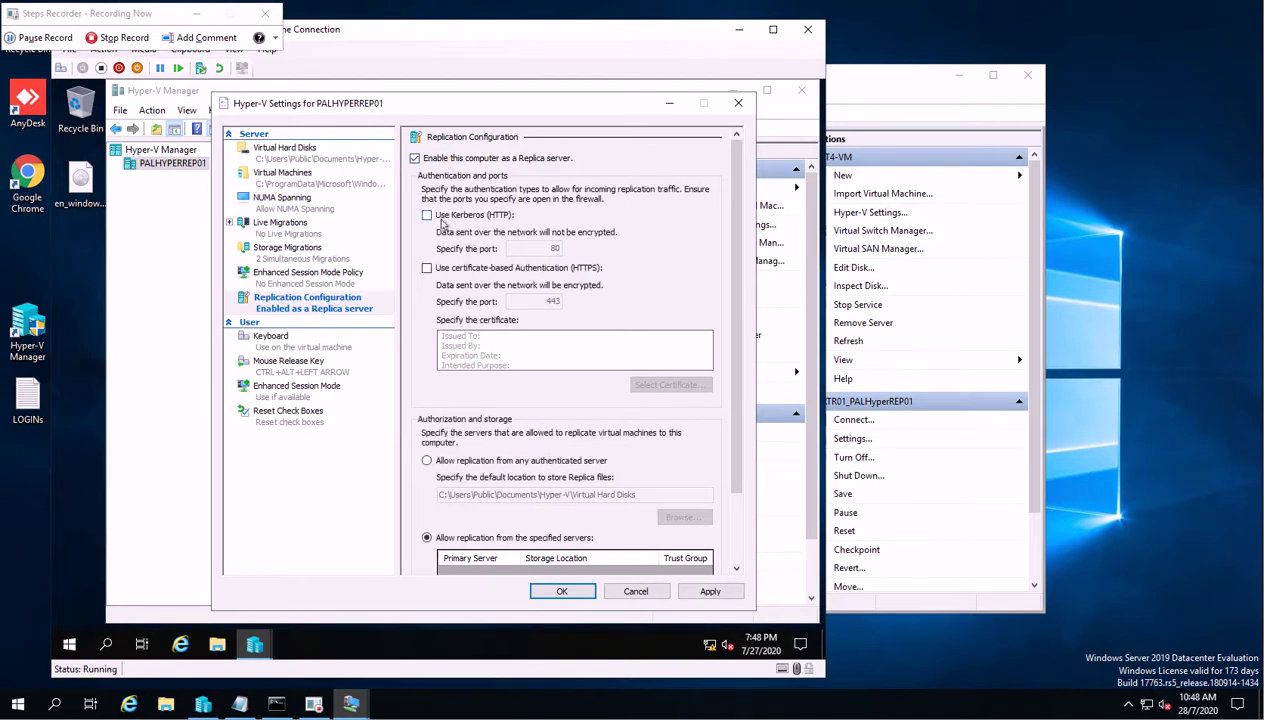
click(442, 217)
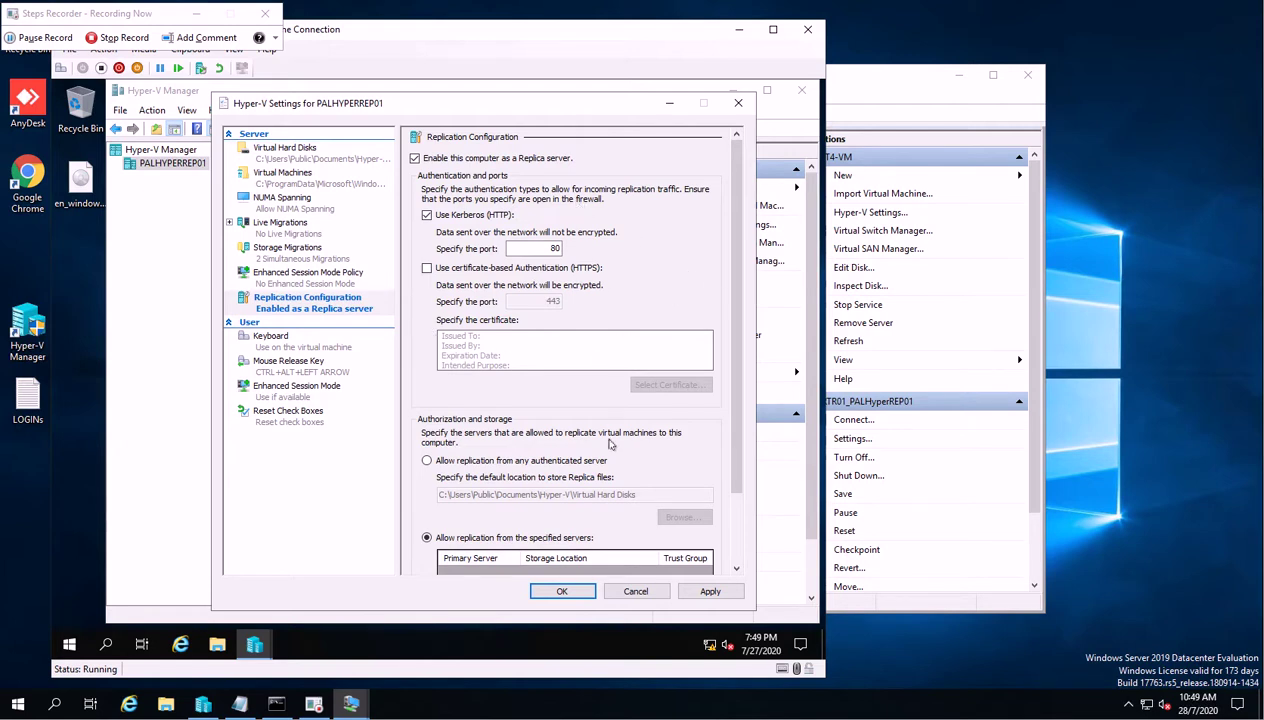
Allow replication from any authenticated server with the default storage location on PALHYPERREP01 and apply the replication settings.
click(494, 462)
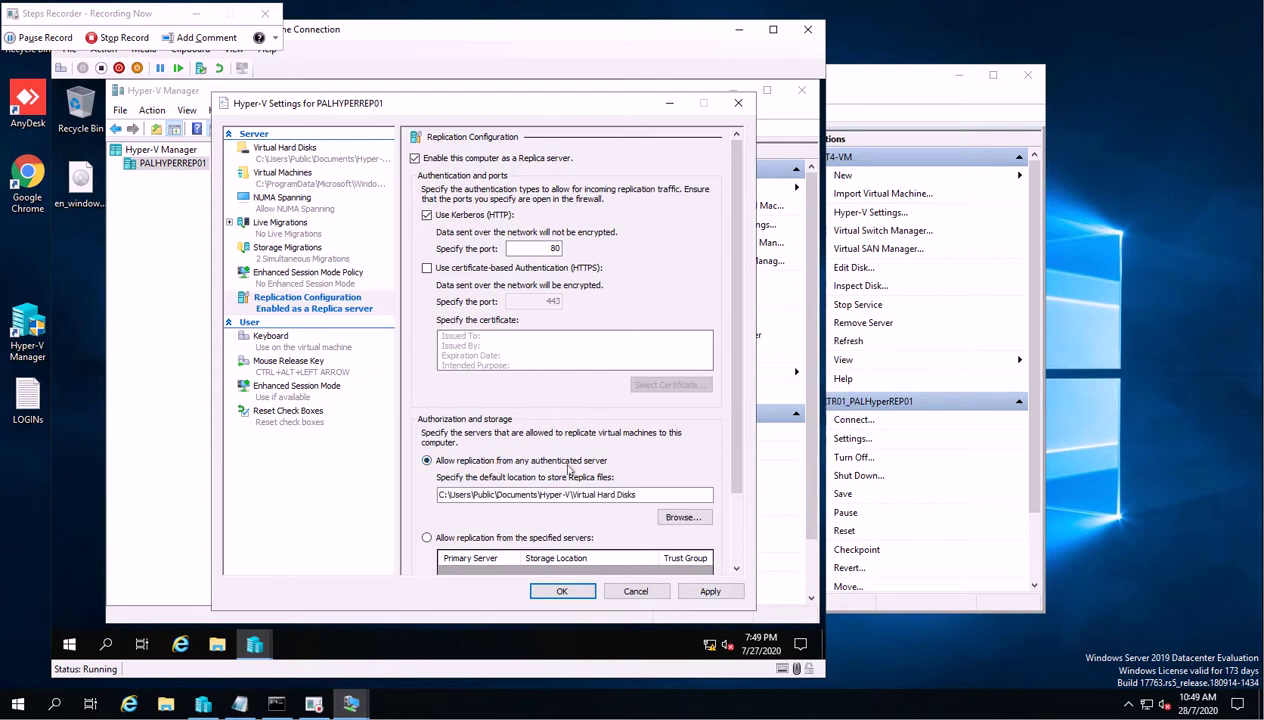
scroll(648, 517, down, 2)
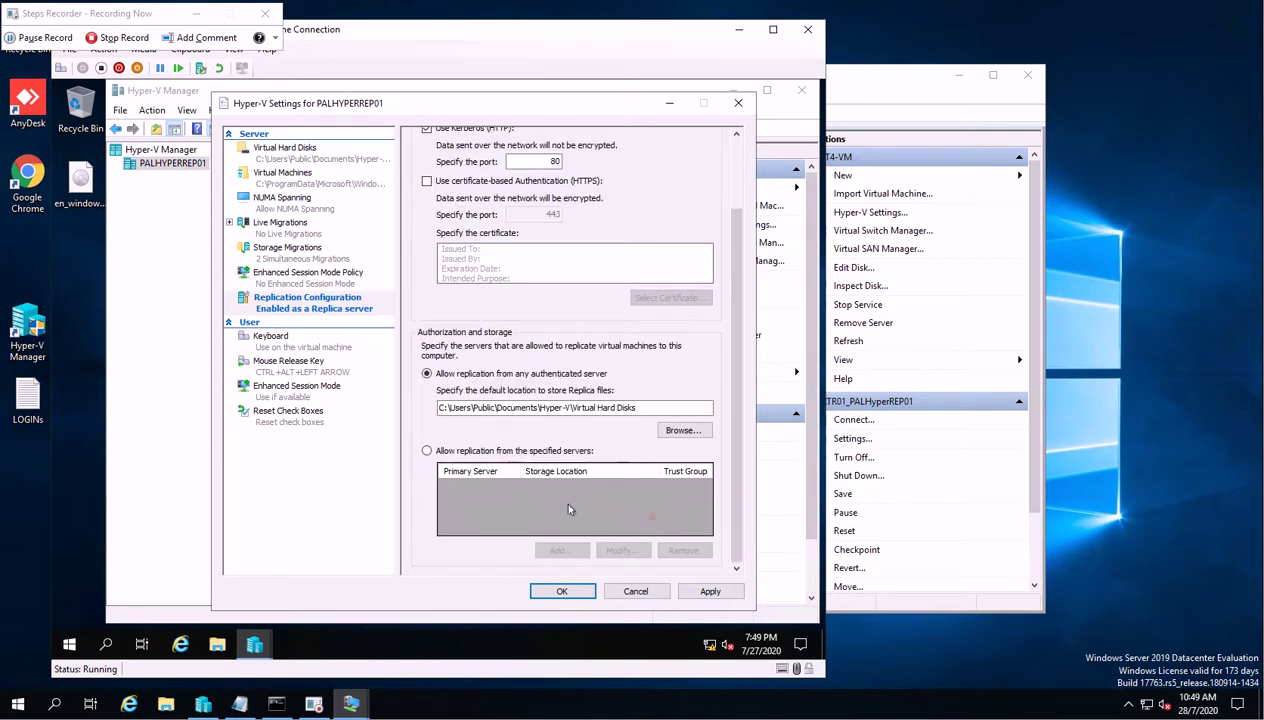
click(712, 594)
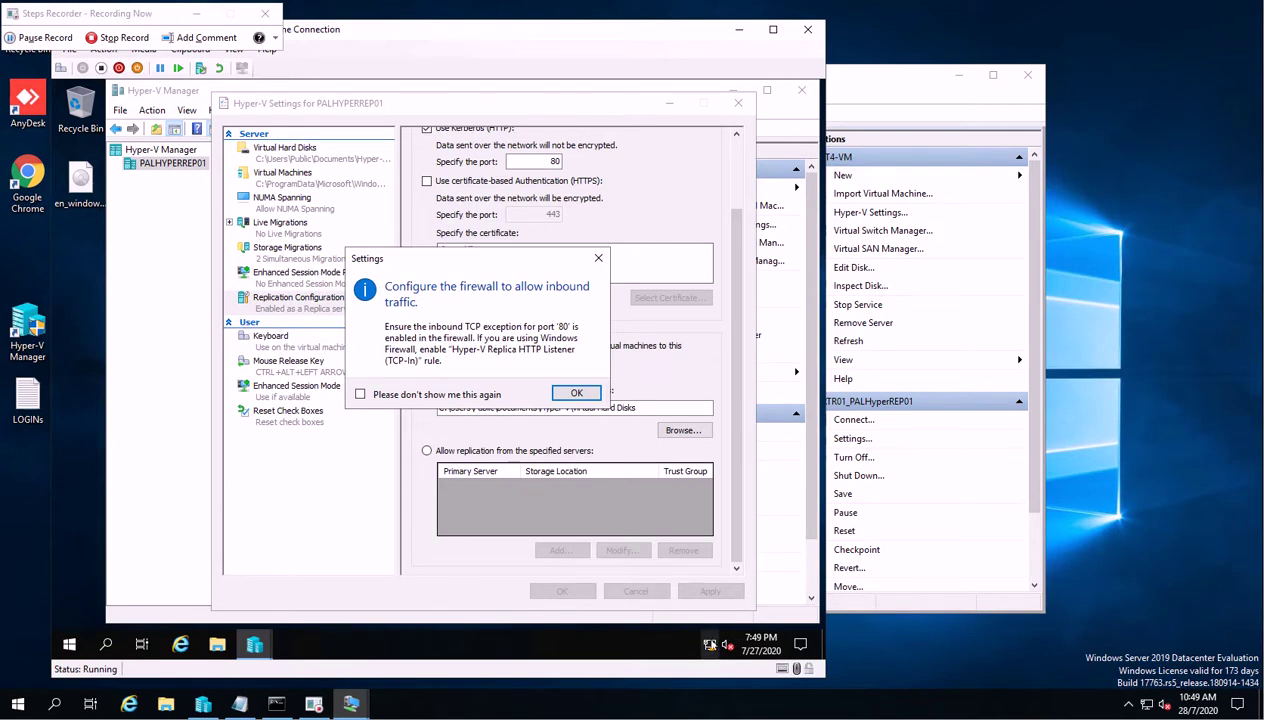
Search for "firewall" on PALHyperREP01 and open Windows Defender Firewall.
click(707, 643)
right_click(707, 643)
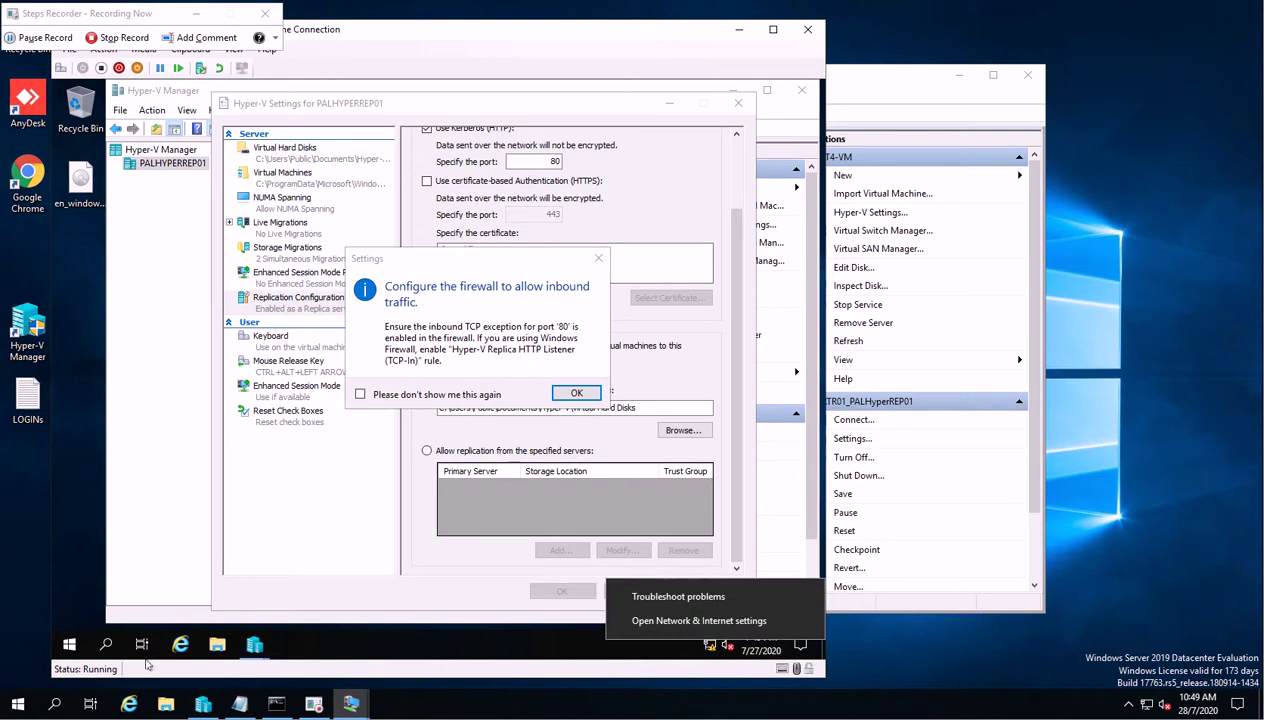
click(70, 649)
click(70, 649)
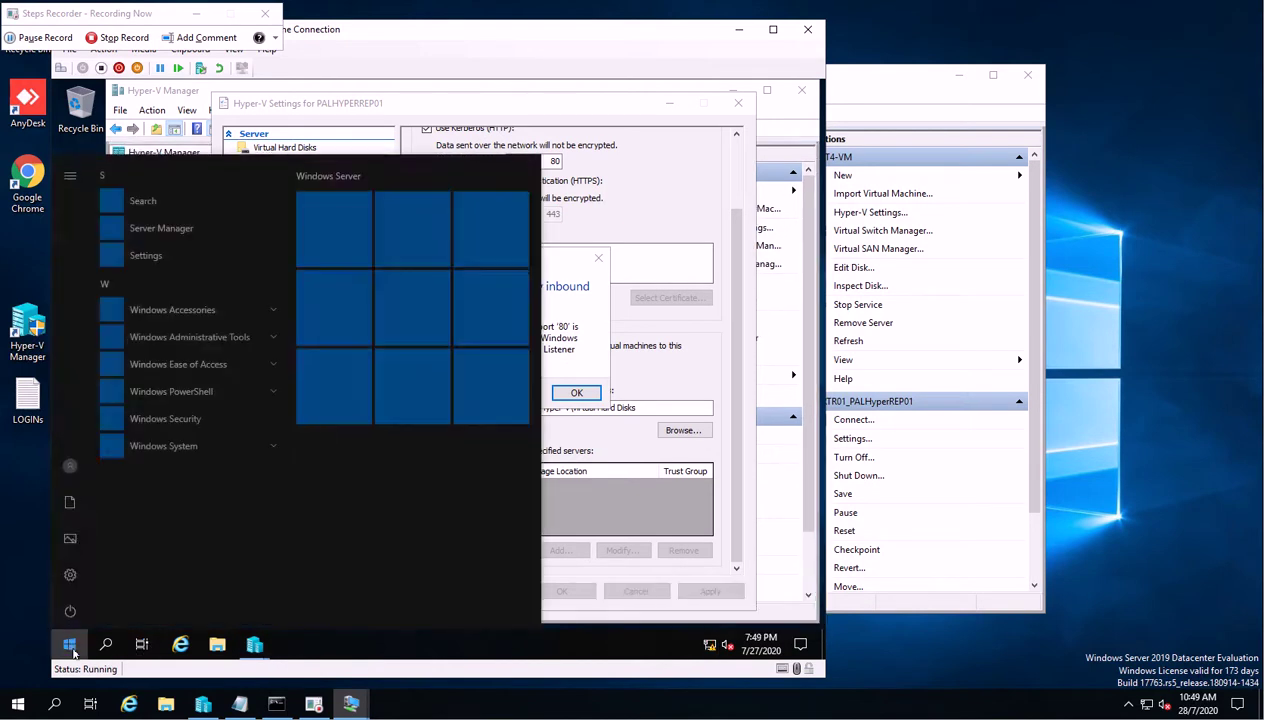
text(firewall)
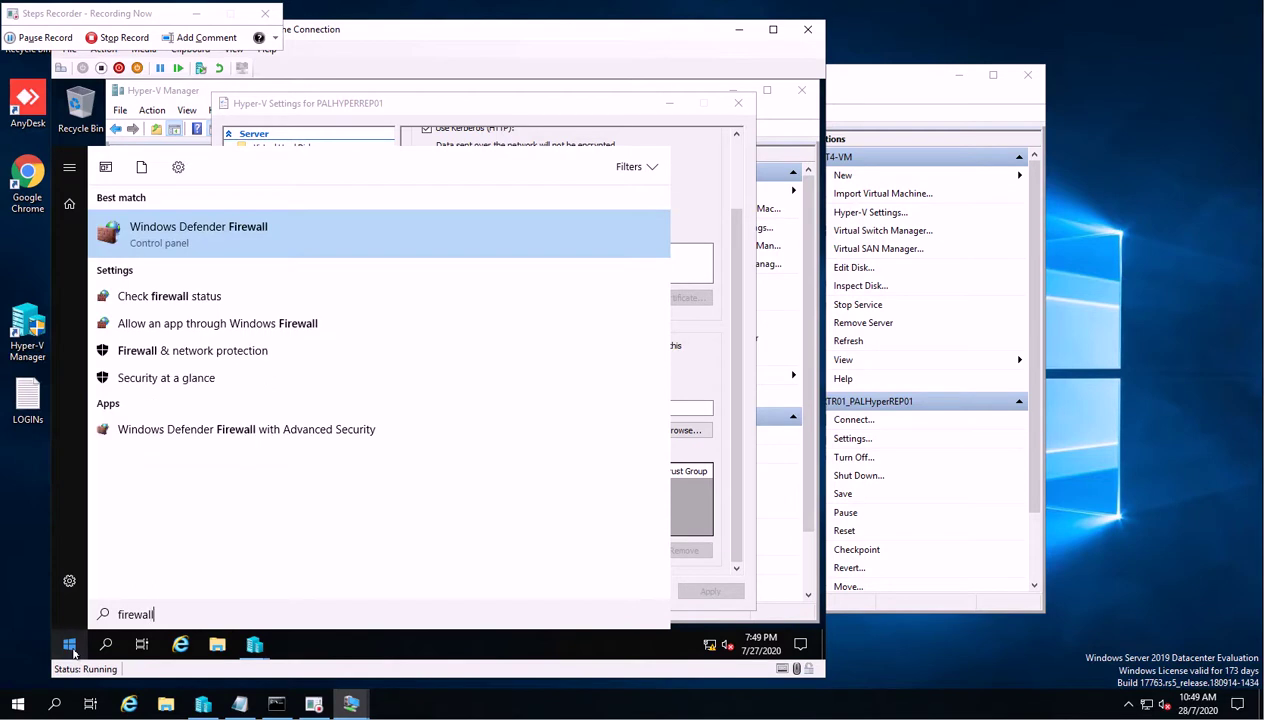
click(201, 216)
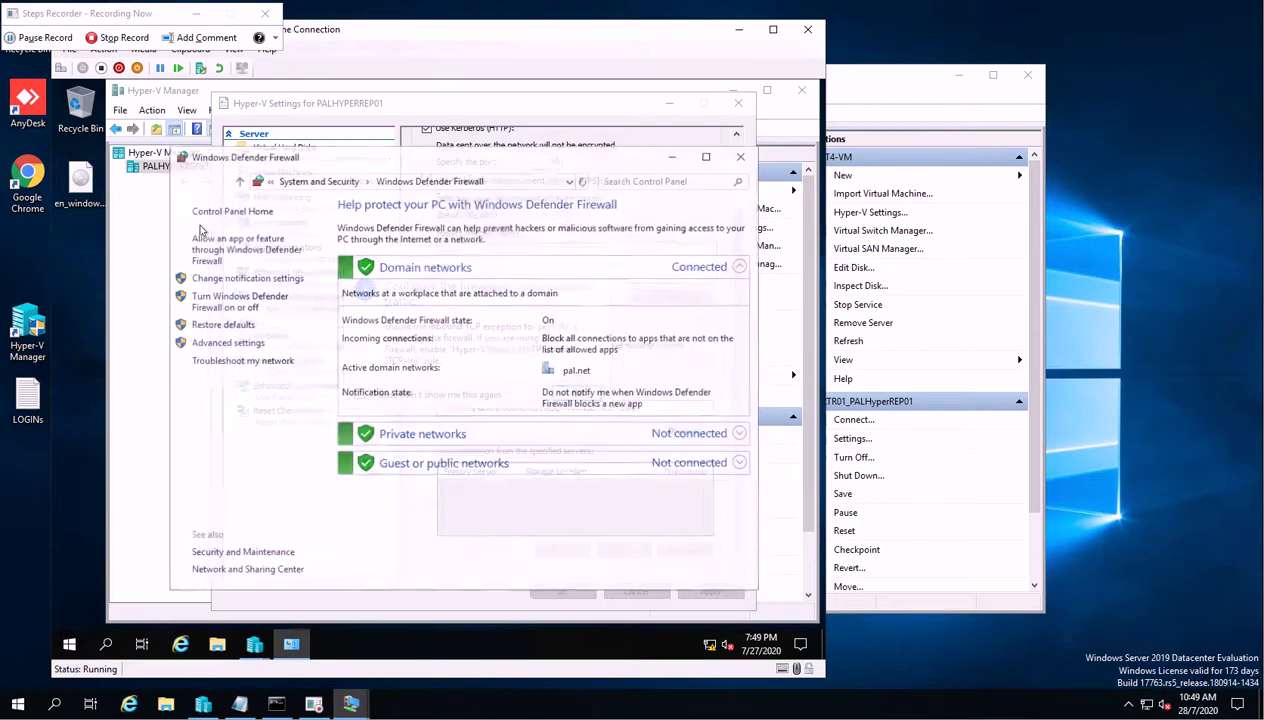
Open the firewall's advanced settings, display the inbound rules, and move and resize the window to uncover the windows behind it.
click(253, 344)
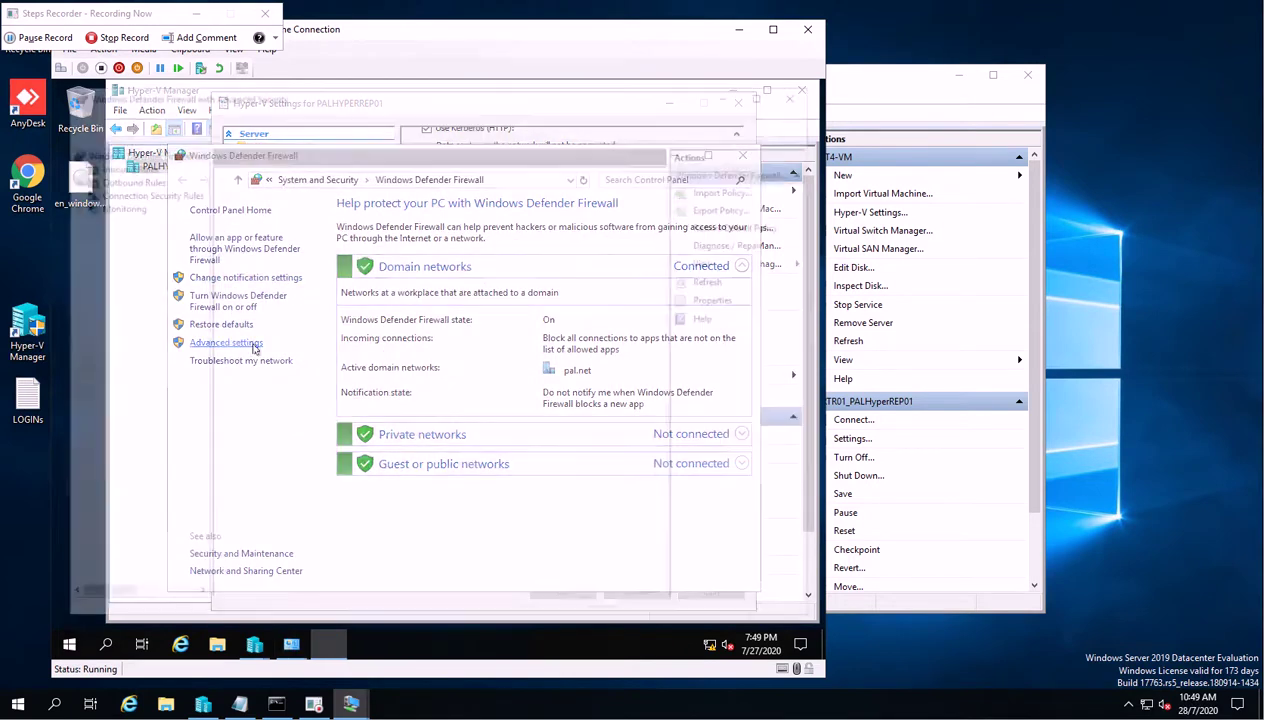
click(106, 166)
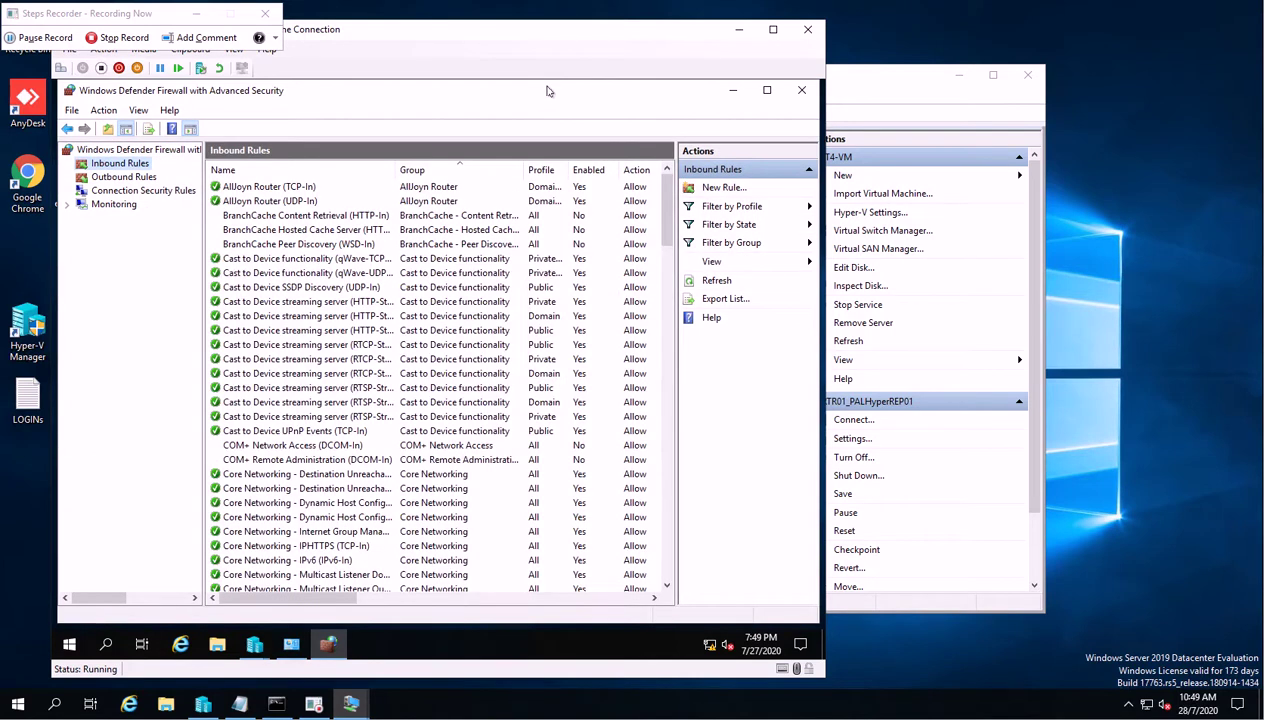
drag(548, 93, 646, 159)
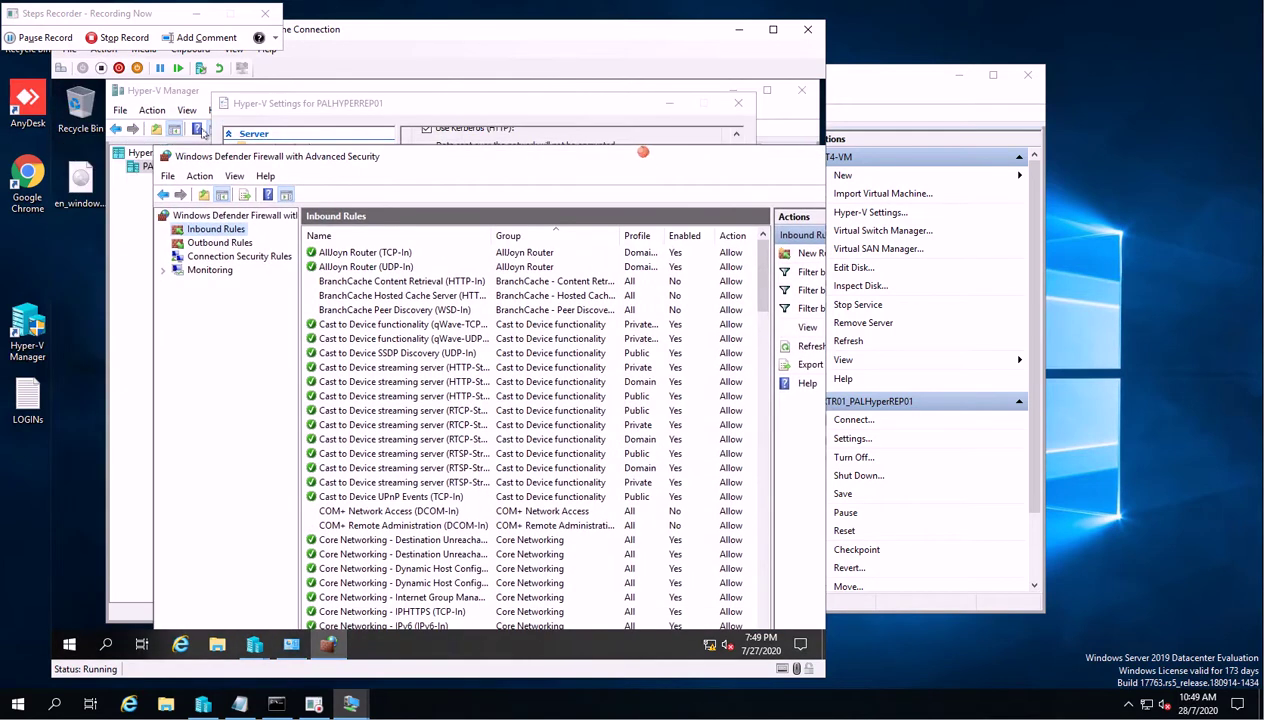
drag(150, 146, 329, 248)
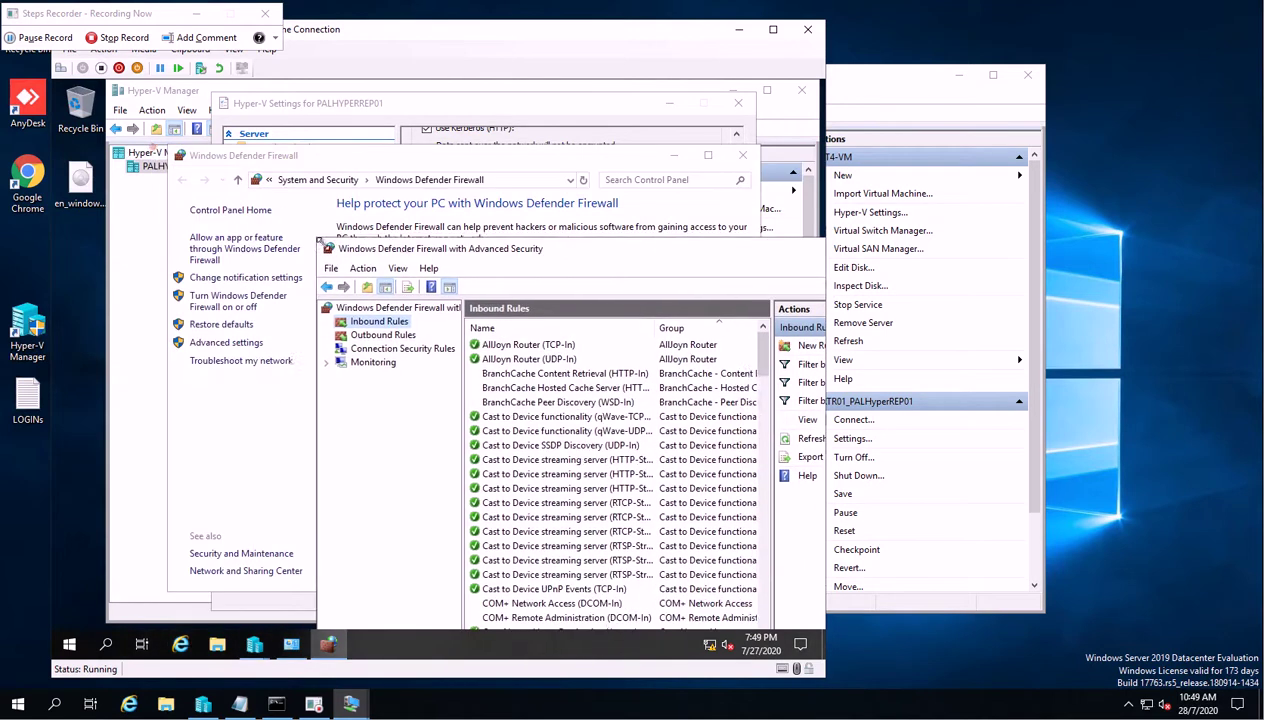
Move the advanced firewall window clear of the others and enable the inbound rule "Hyper-V Replica HTTP Listener (TCP-In)" on PALHyperREP01.
drag(430, 265, 169, 104)
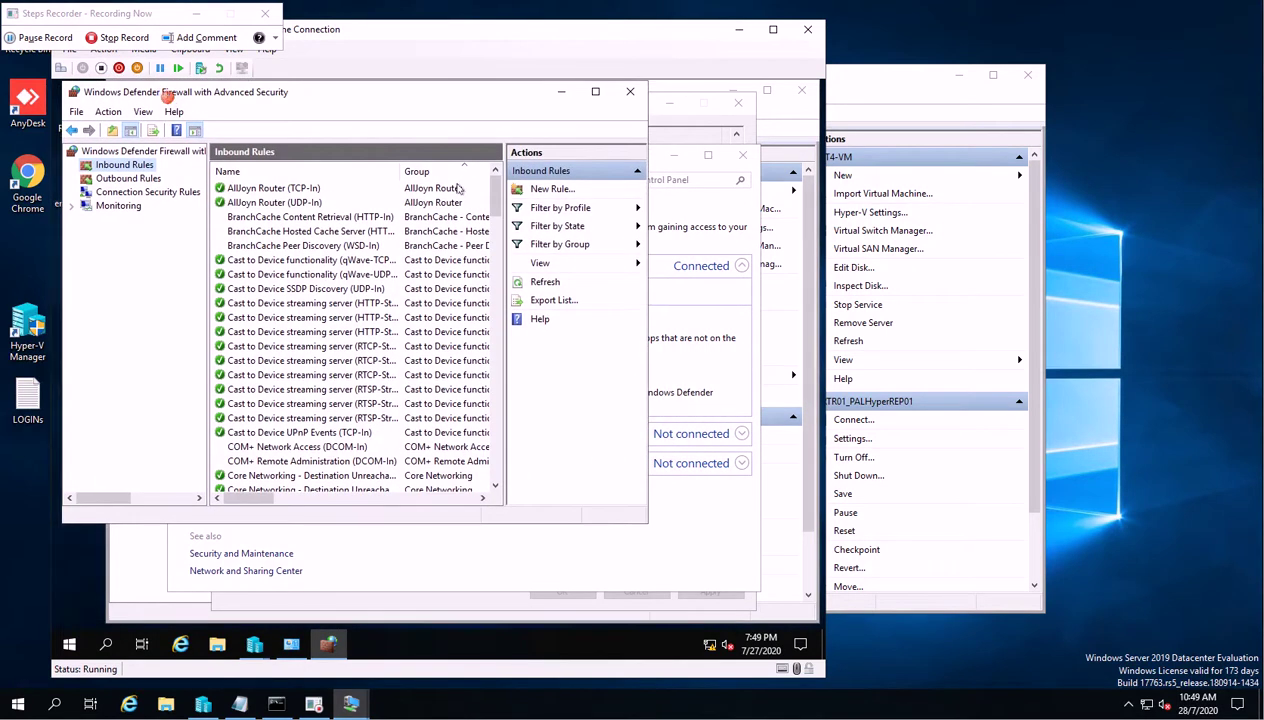
click(660, 118)
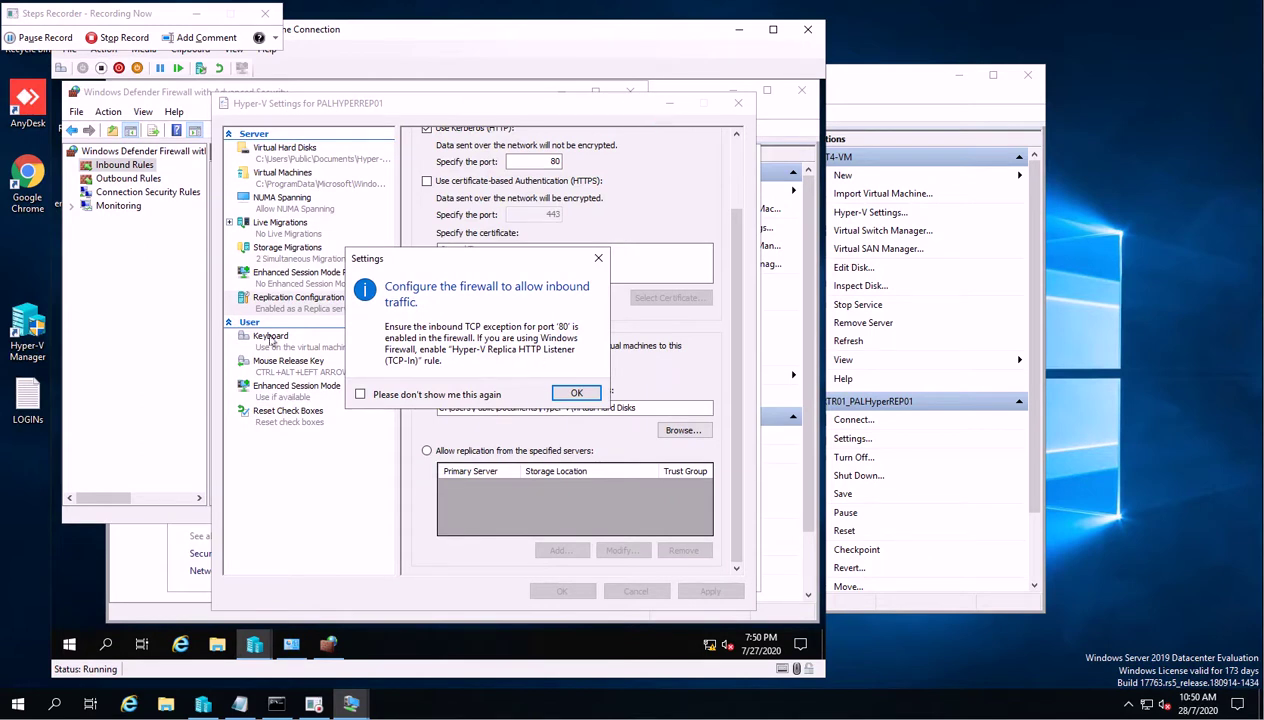
click(155, 315)
scroll(297, 421, down, 4)
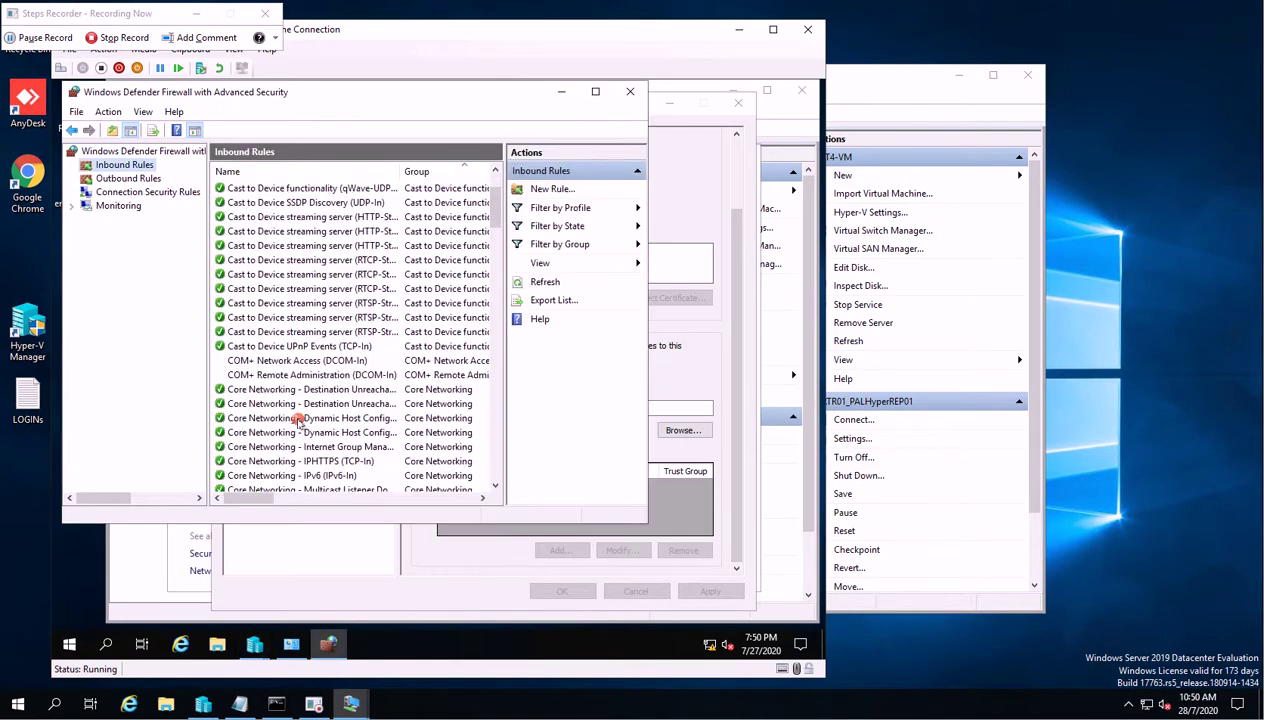
scroll(297, 422, down, 6)
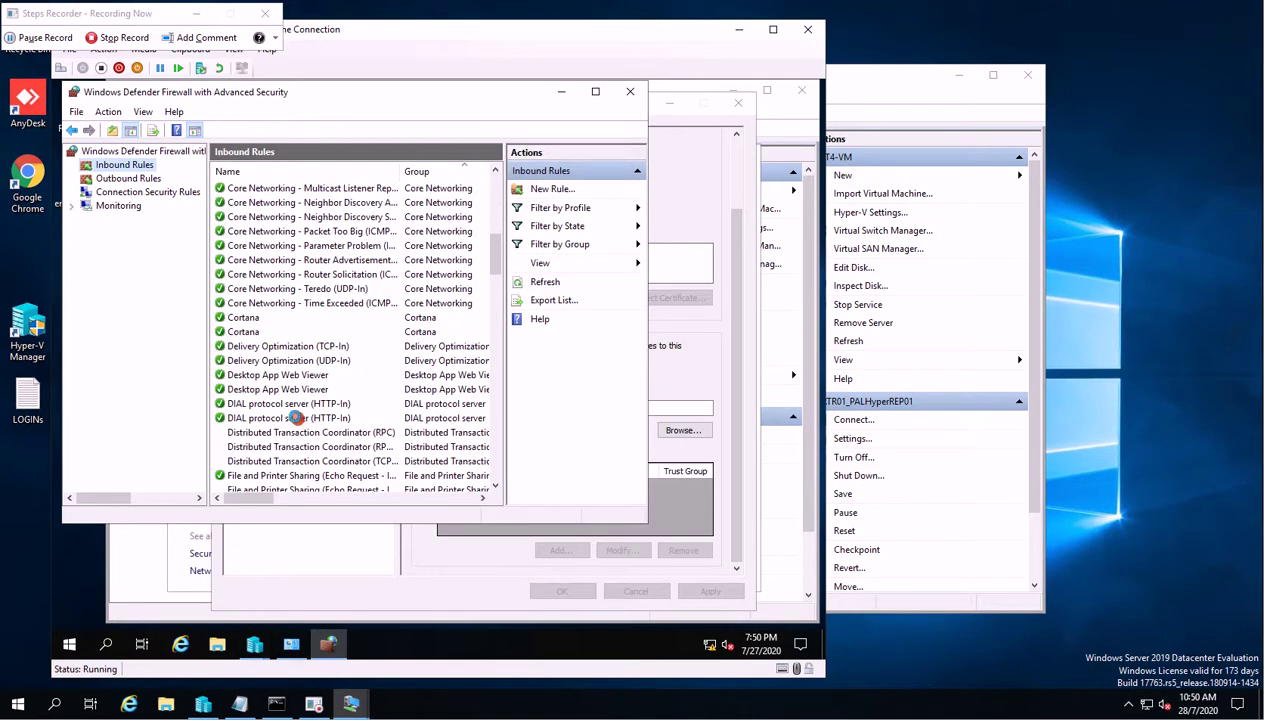
click(297, 420)
key(h)
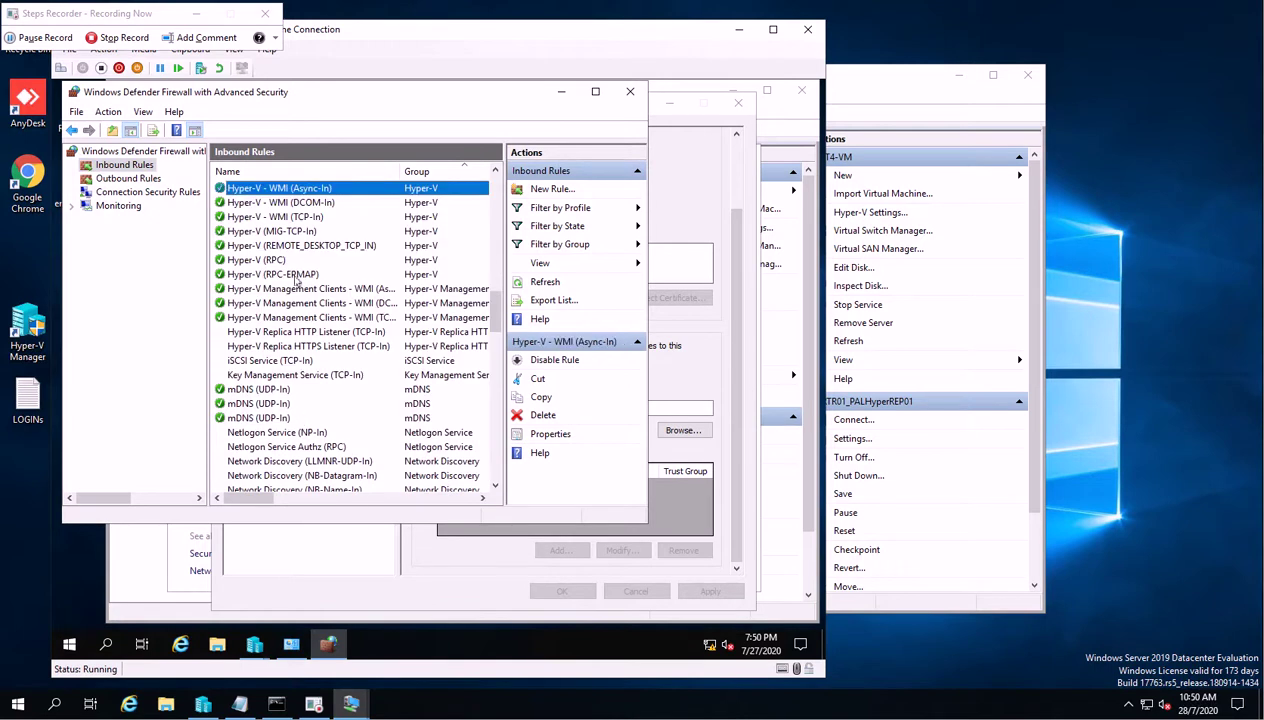
click(295, 333)
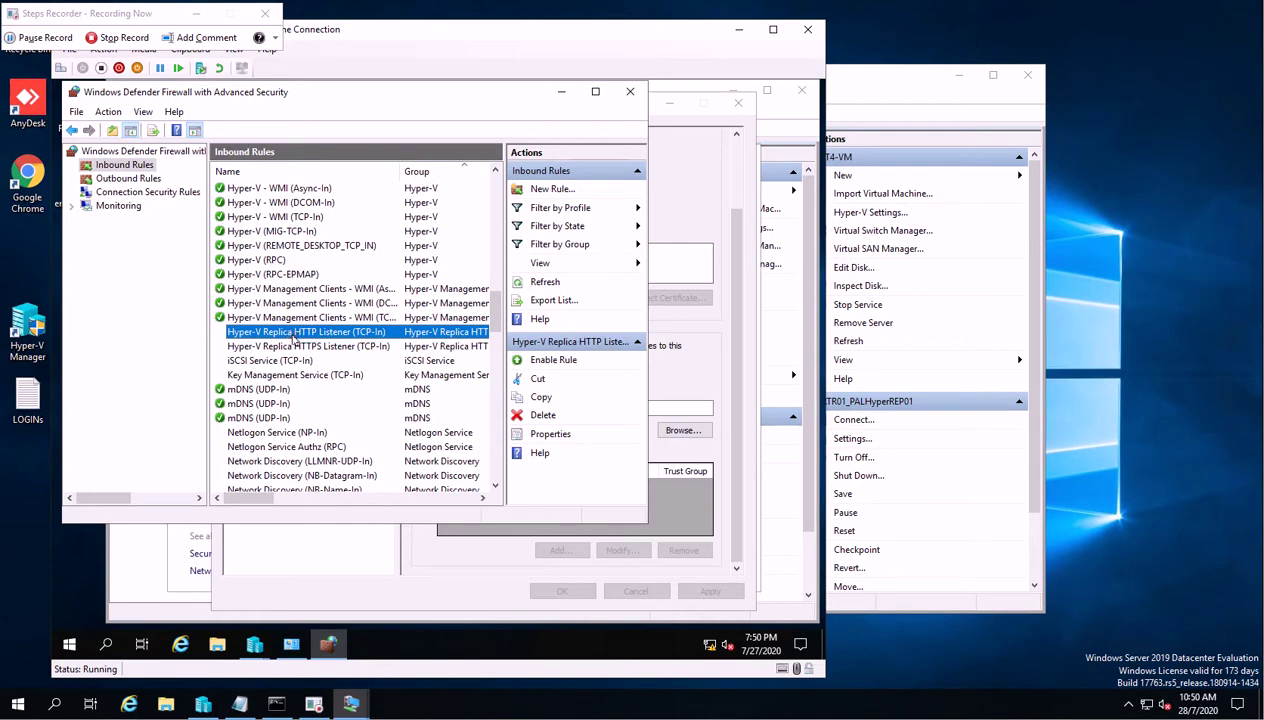
right_click(294, 334)
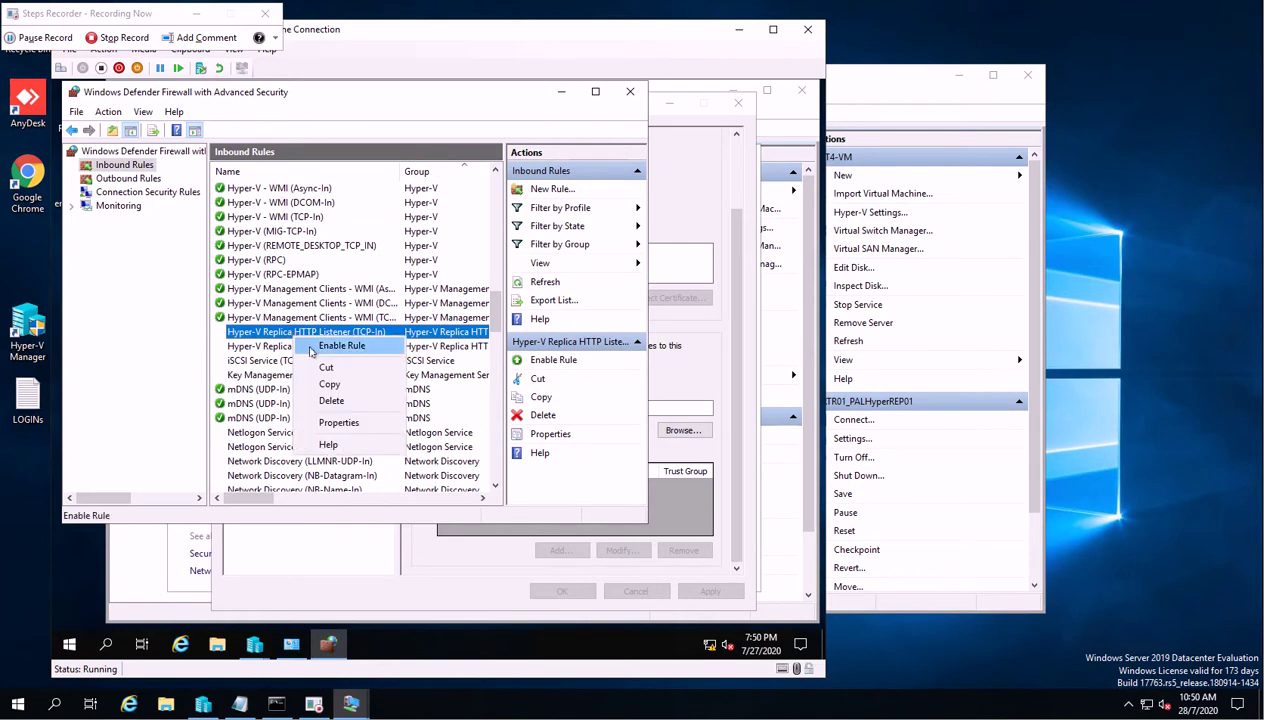
click(311, 347)
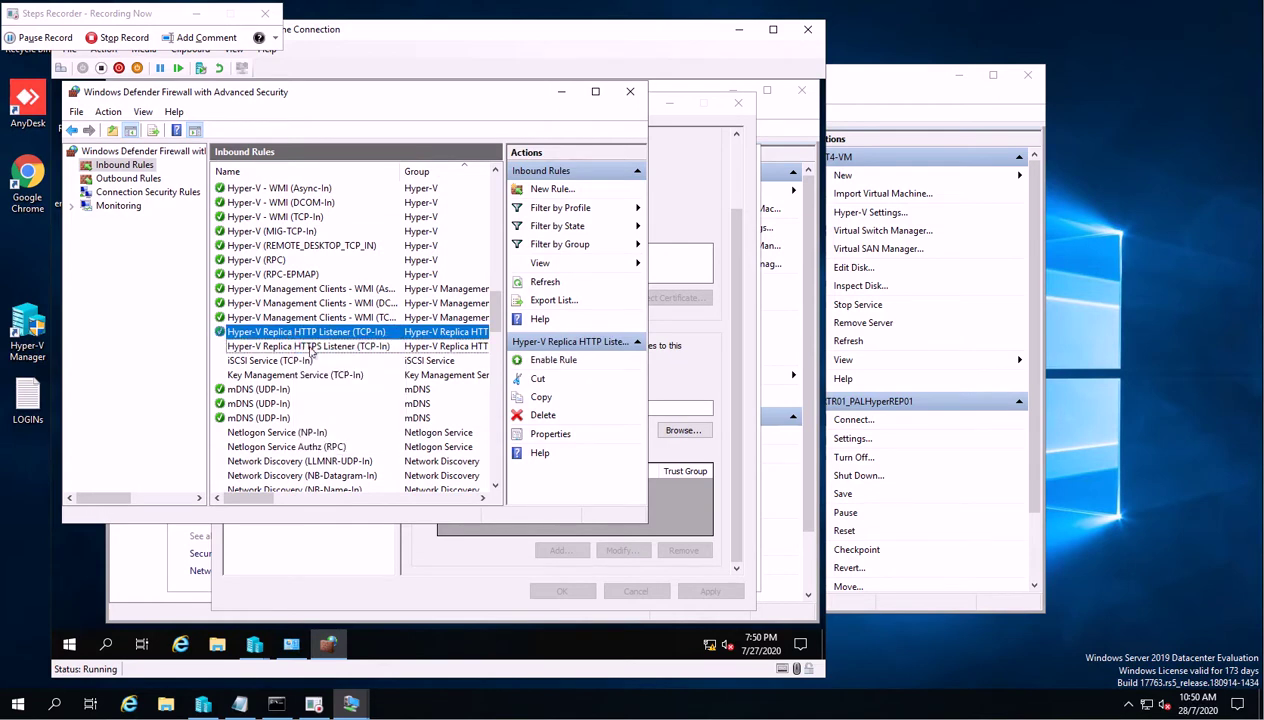
Acknowledge the firewall notice and confirm the Hyper-V settings of PALHYPERREP01.
click(696, 372)
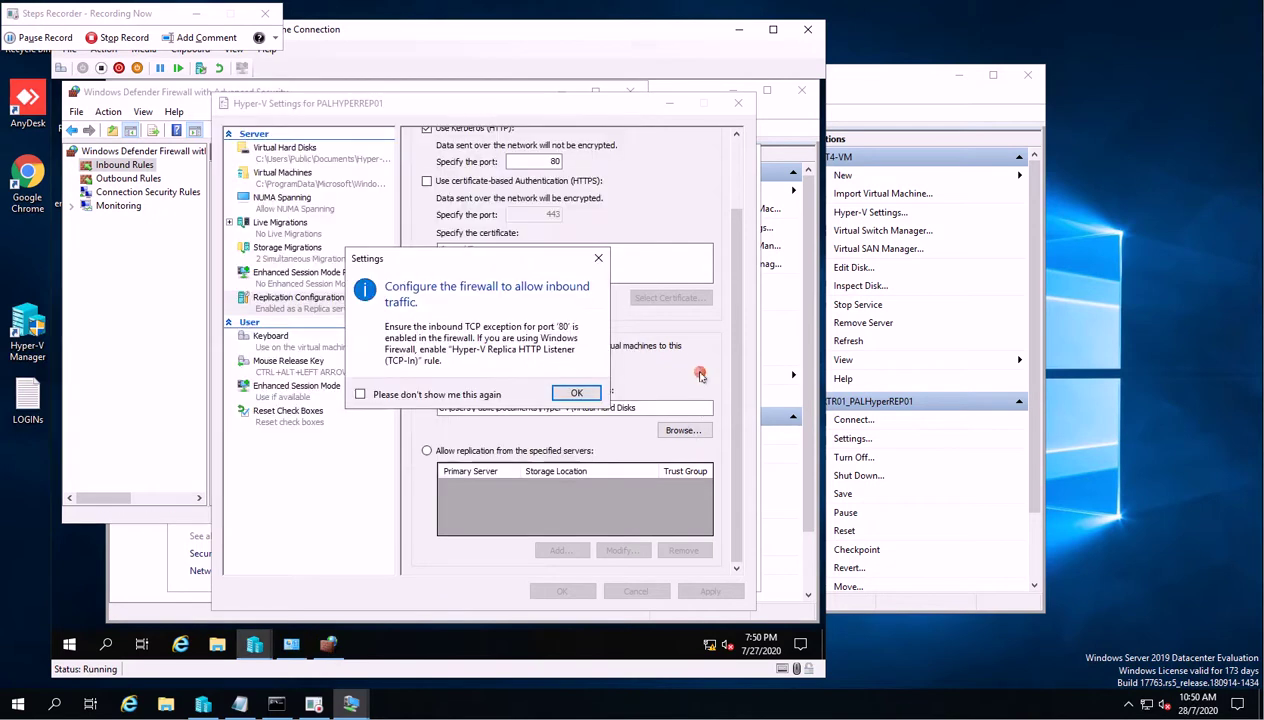
click(575, 393)
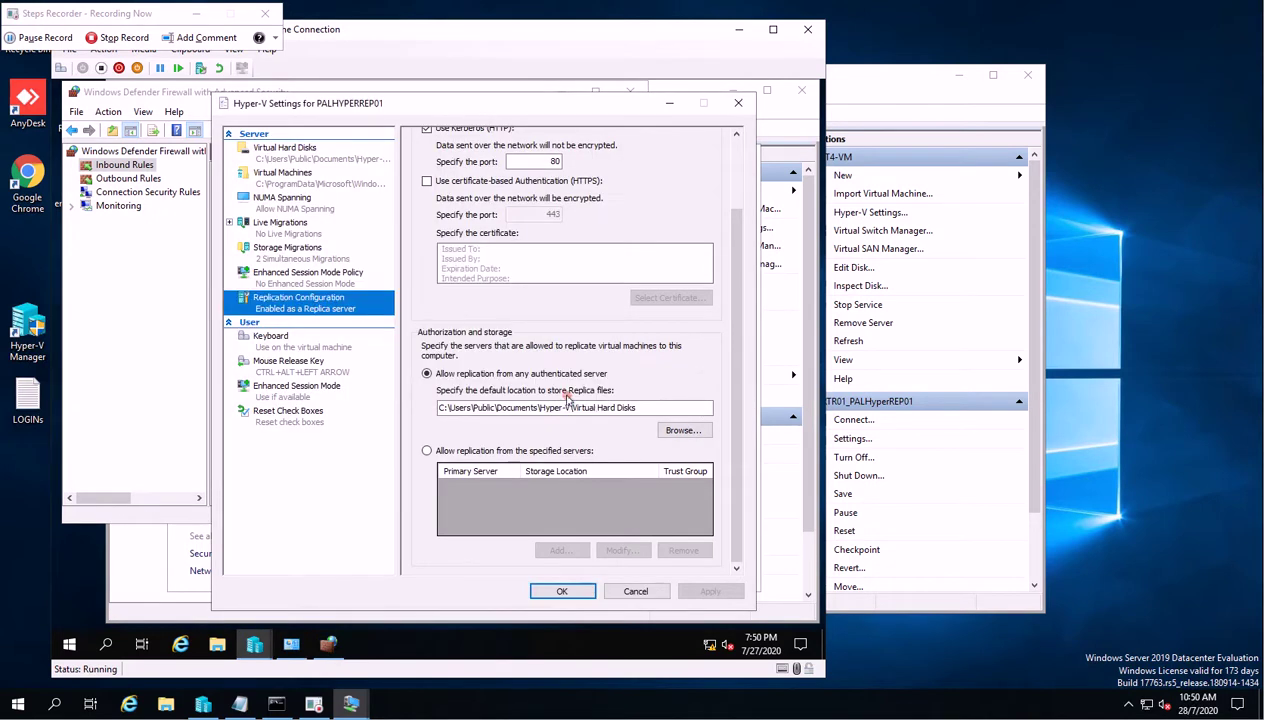
click(560, 591)
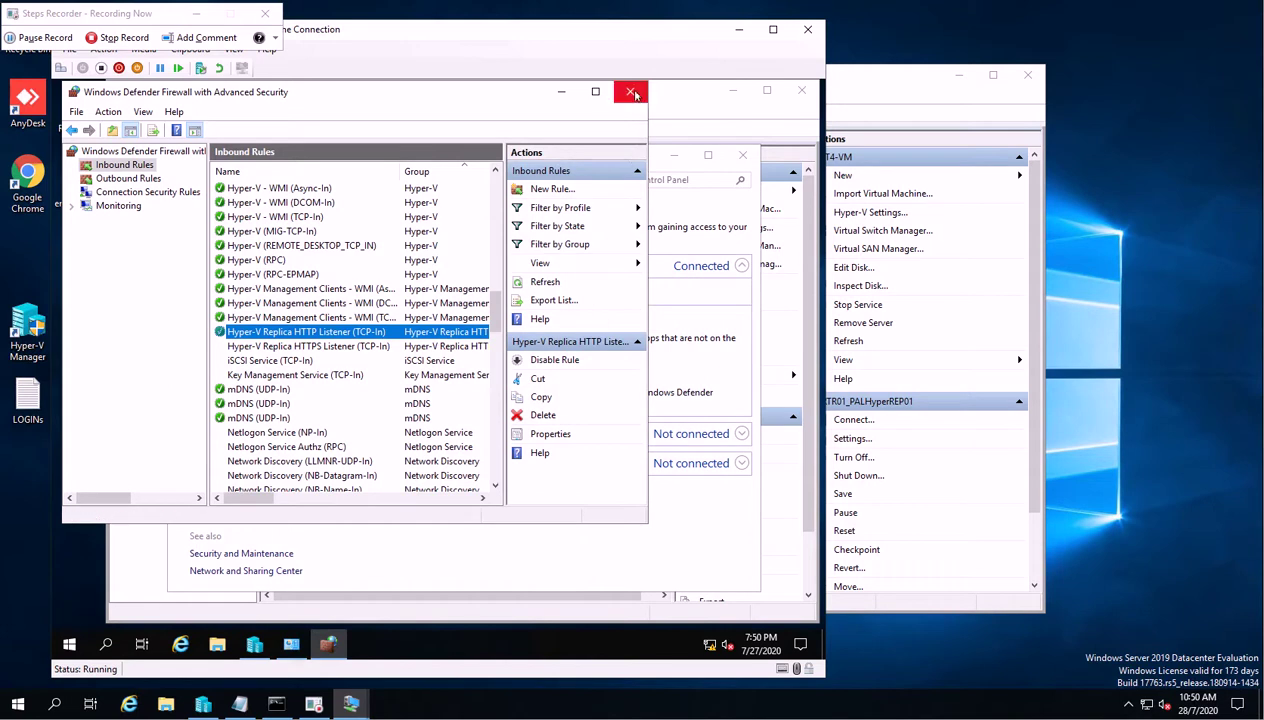
Put away the firewall and Hyper-V Manager windows on PALHyperREP01 and switch to the DRTR01_PALHyperREP02 virtual machine connection.
click(559, 94)
click(743, 155)
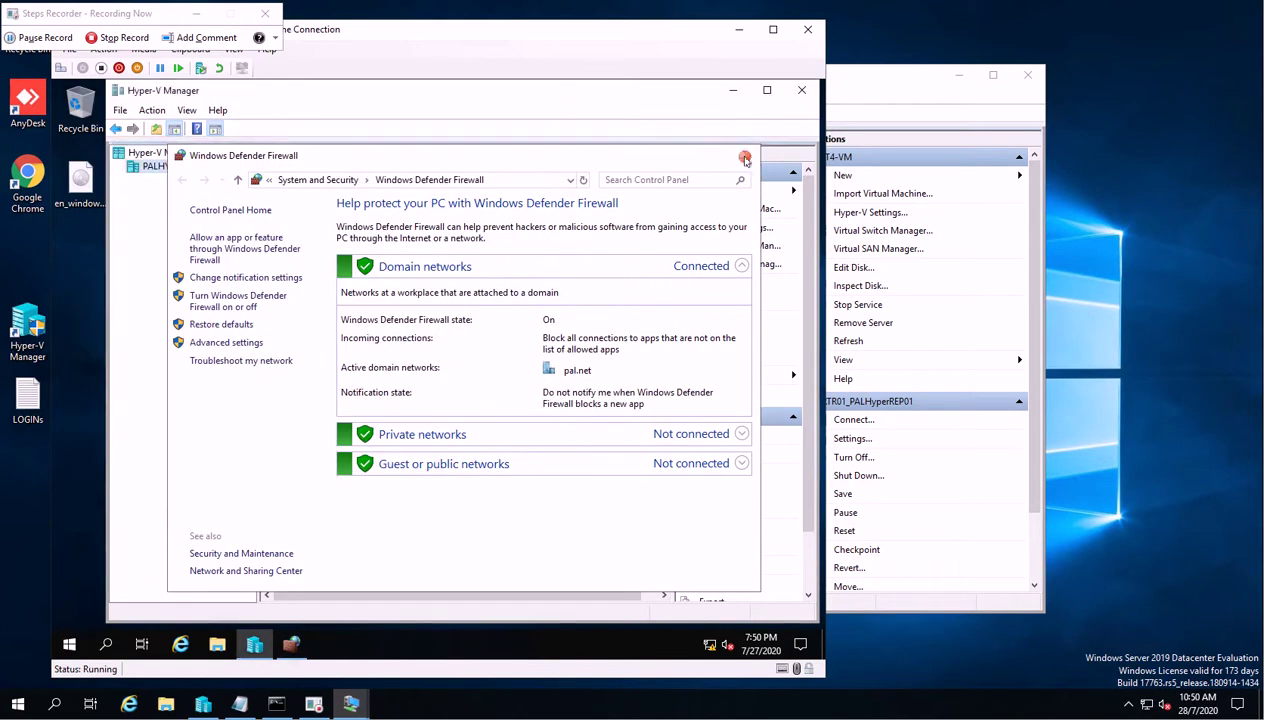
click(732, 96)
click(733, 31)
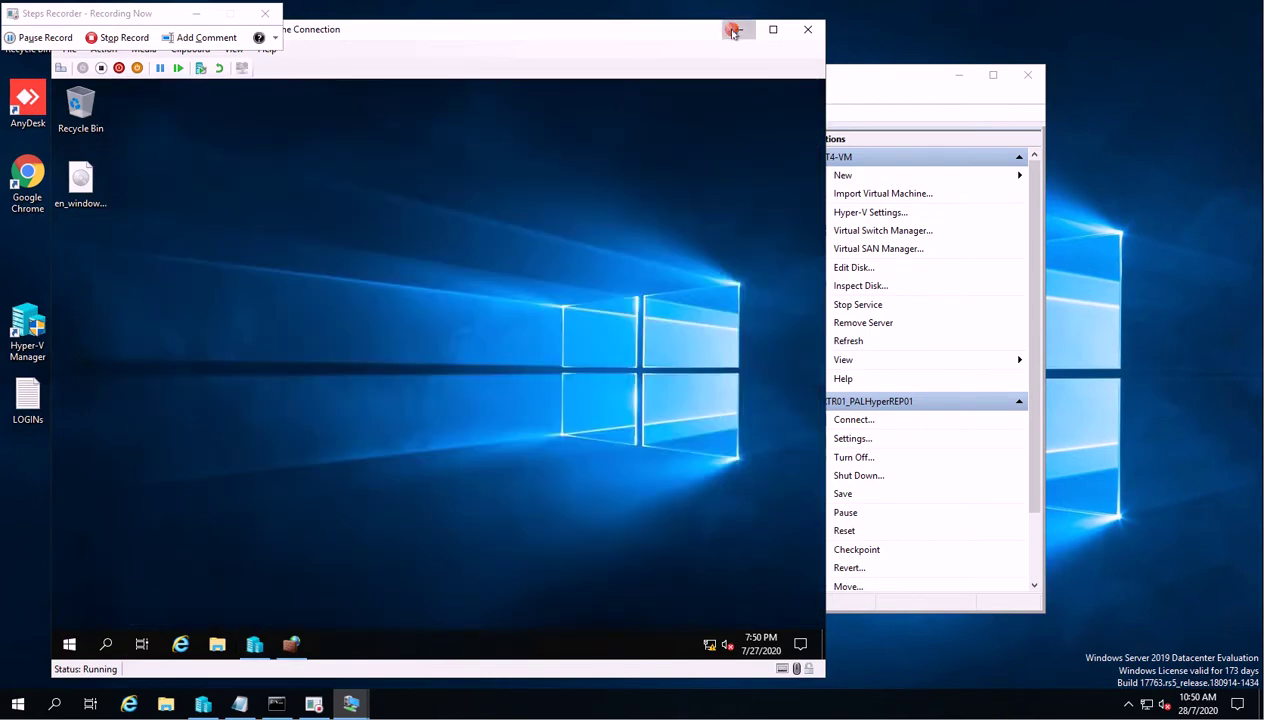
click(348, 703)
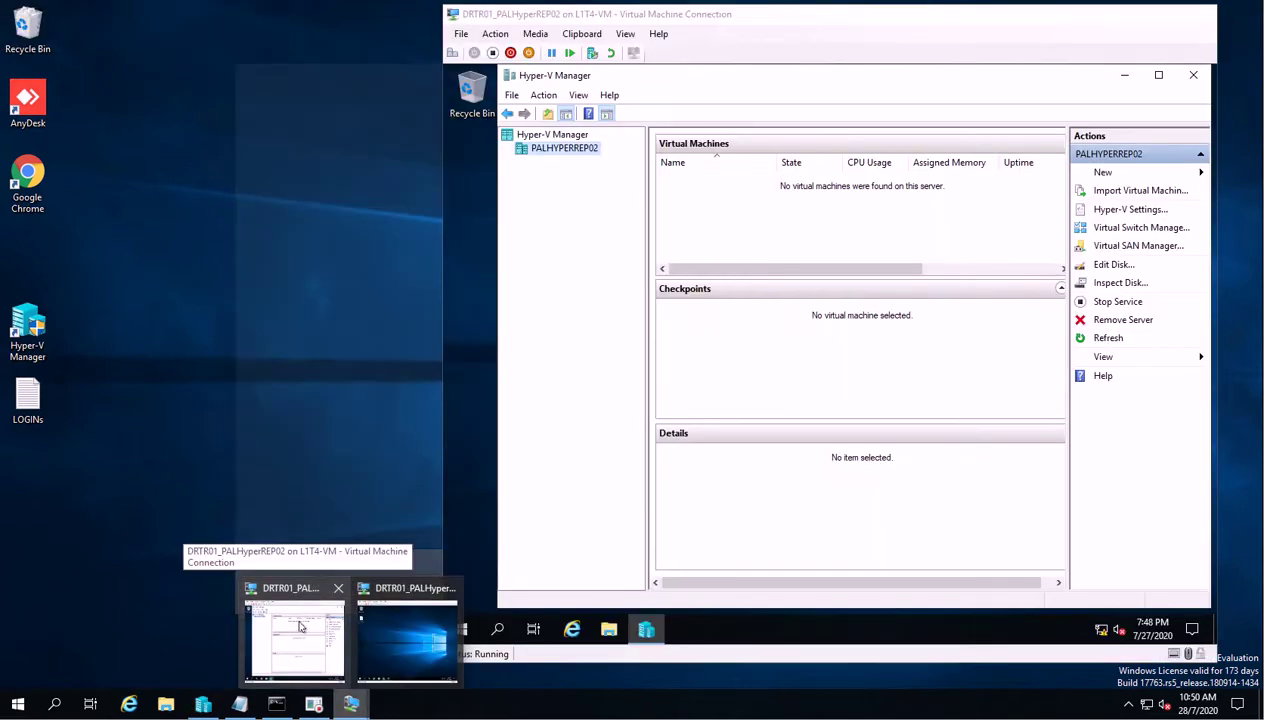
click(300, 626)
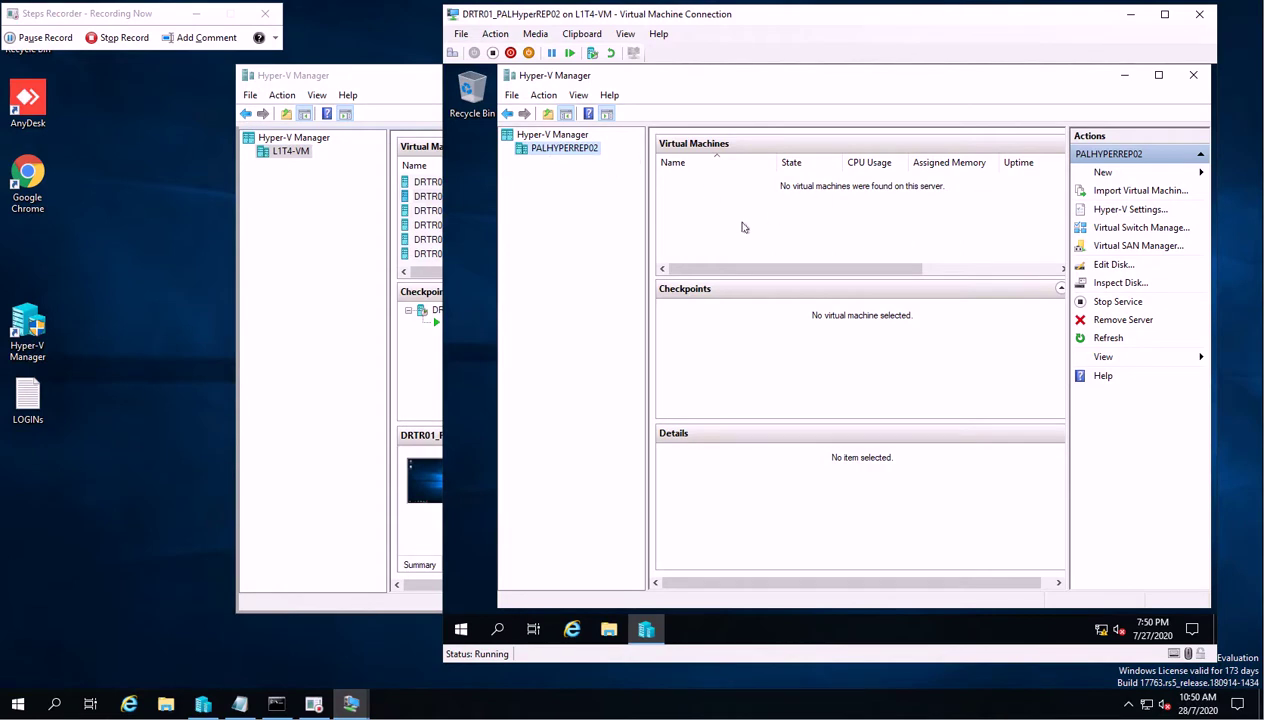
Enable PALHYPERREP02 as a Replica server using Kerberos (HTTP), allow replication from any authenticated server, and apply the settings.
right_click(562, 155)
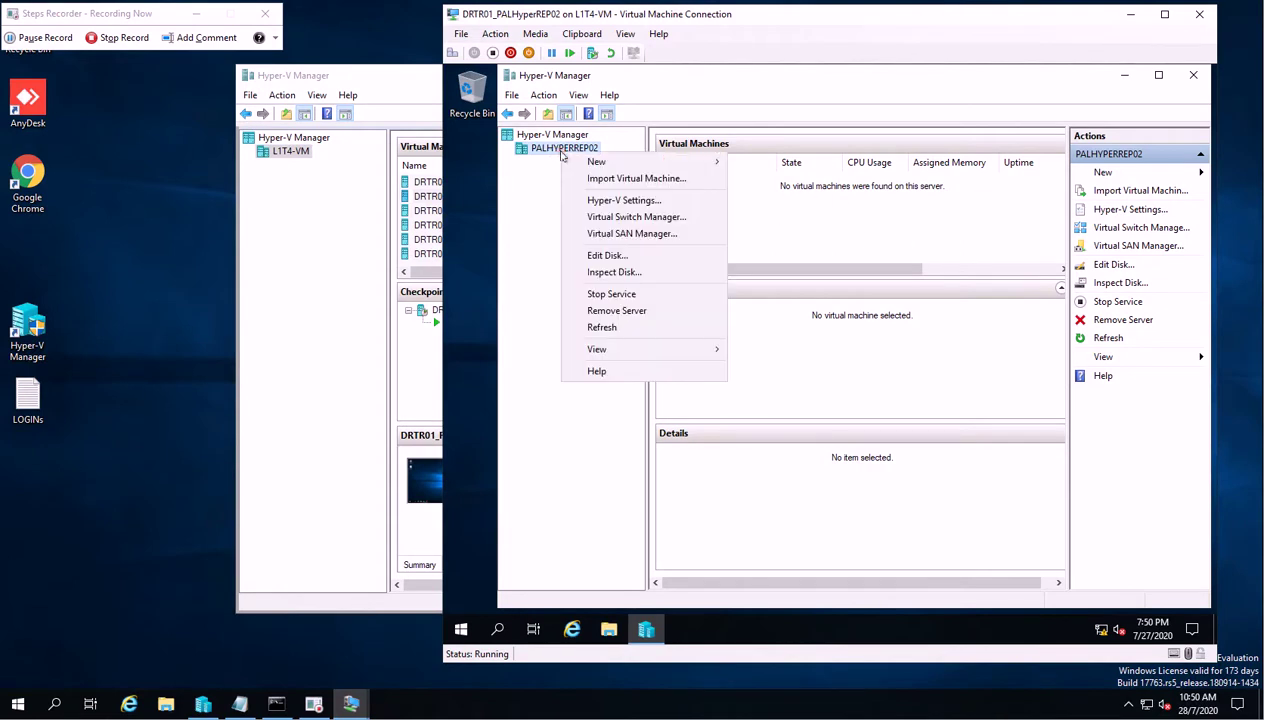
click(605, 201)
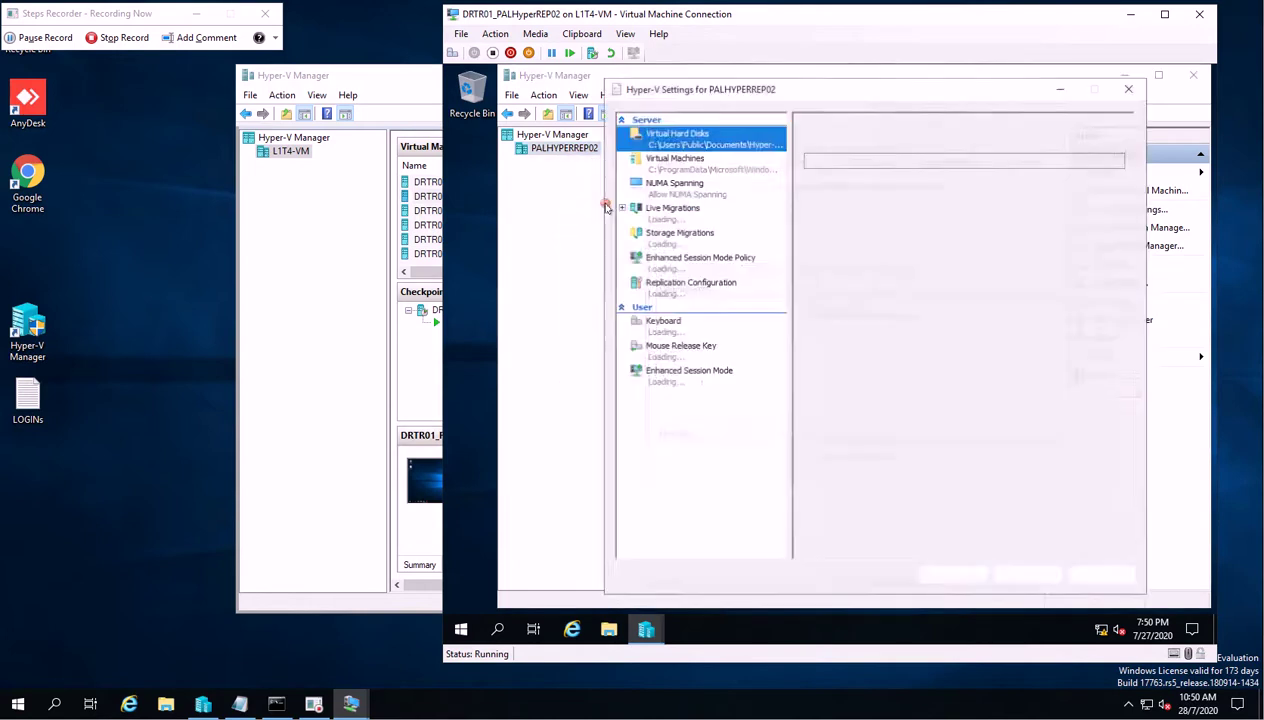
click(690, 284)
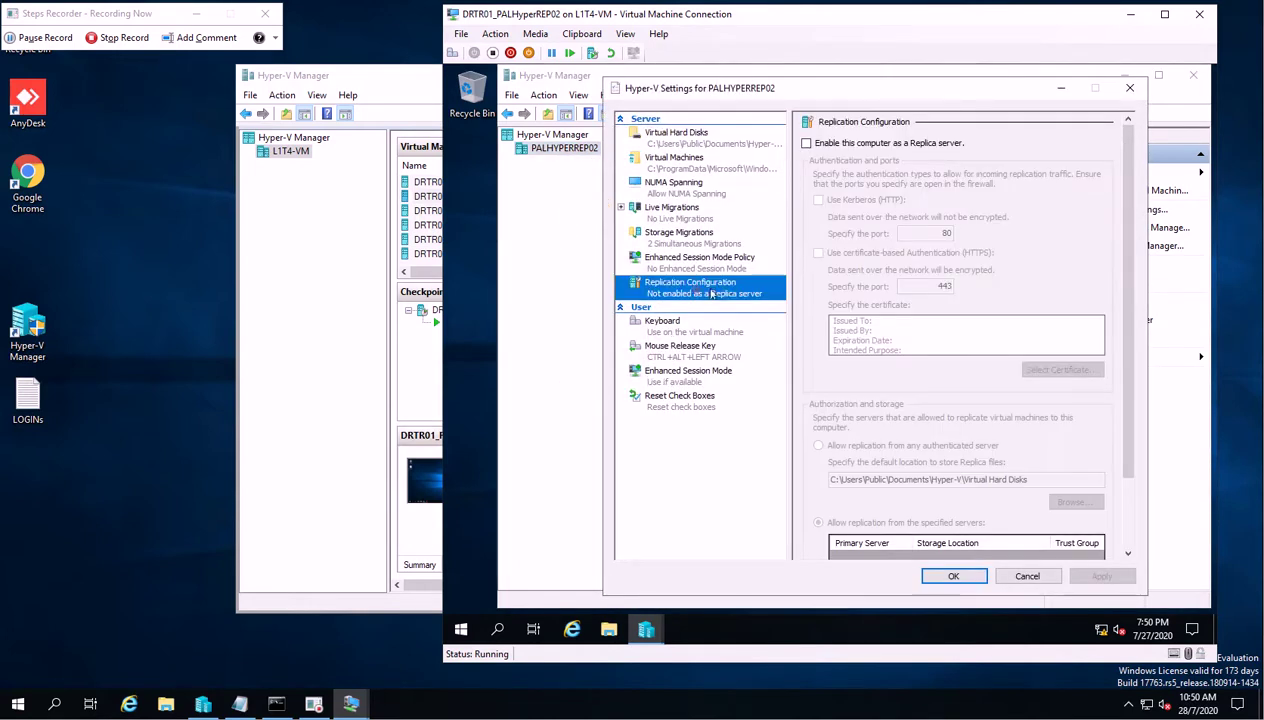
click(806, 143)
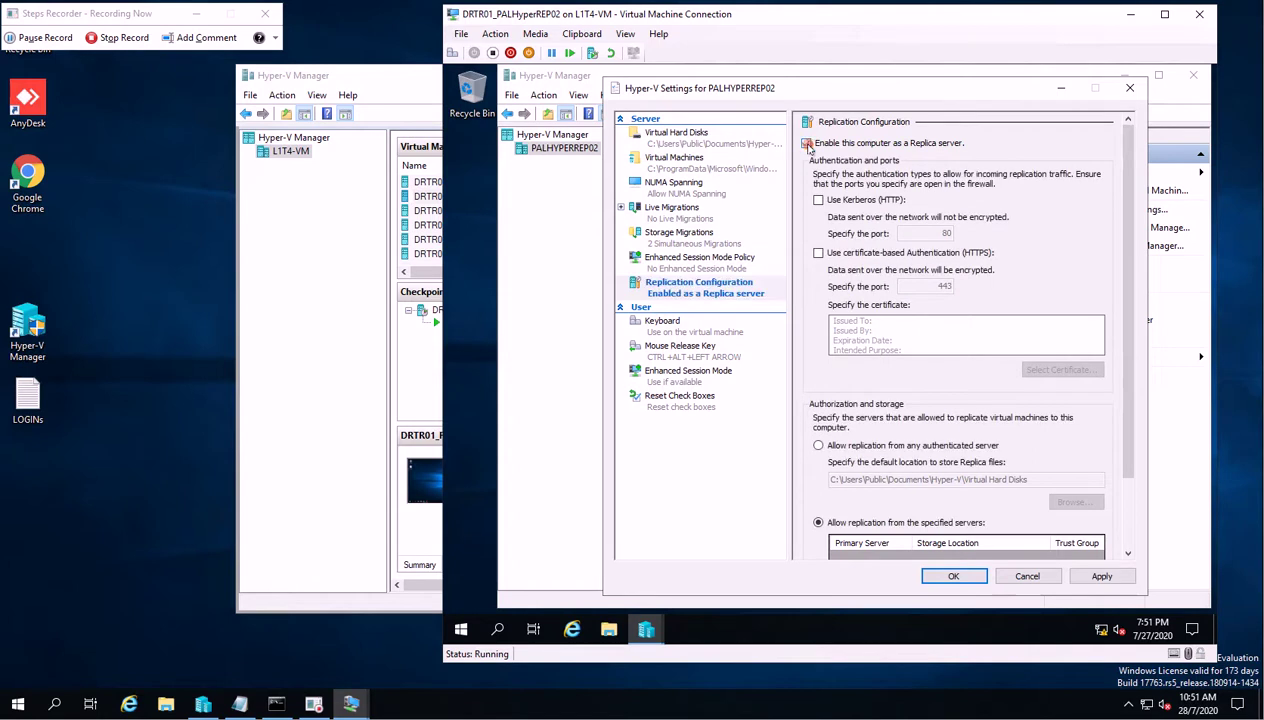
click(818, 199)
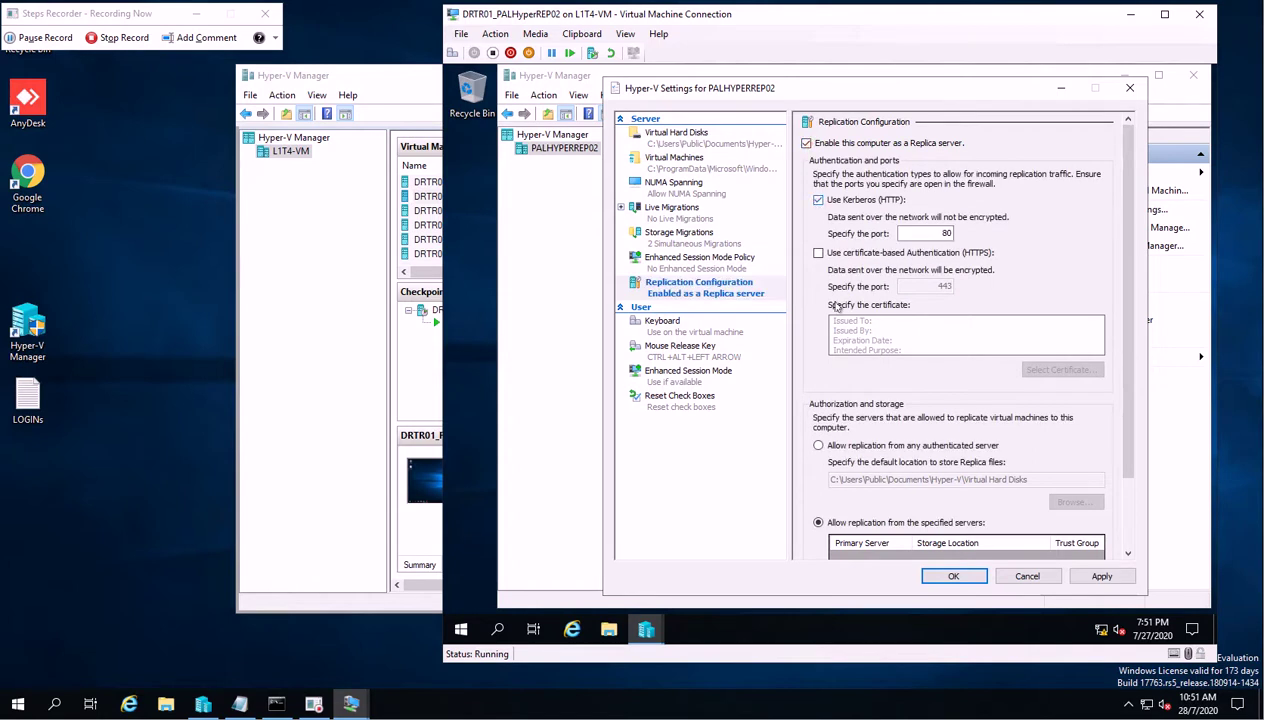
click(819, 446)
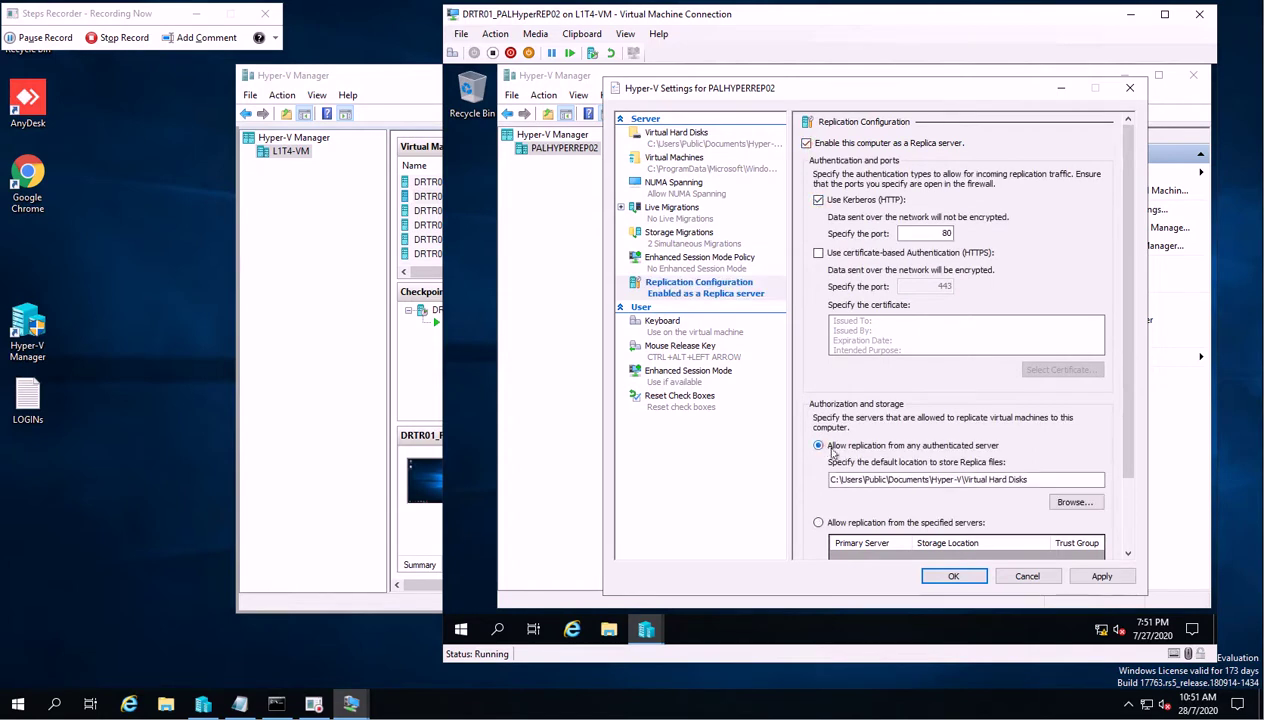
click(1088, 576)
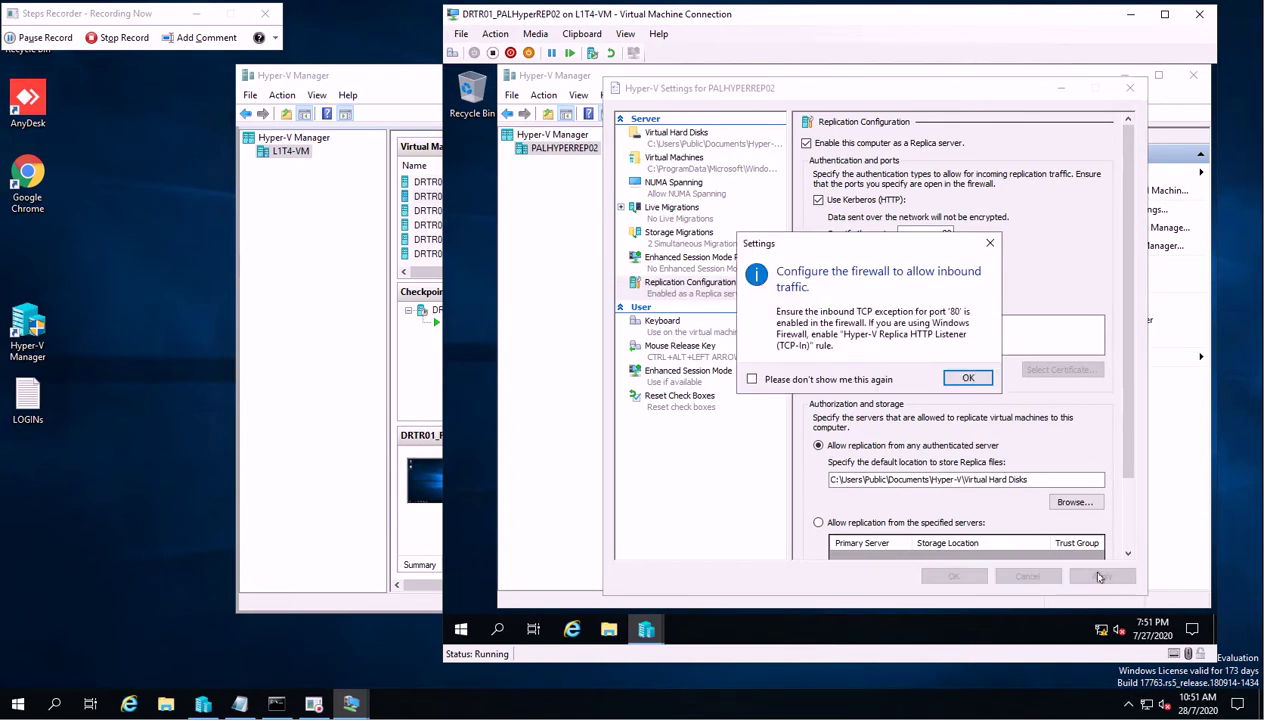
Search for "firewall" on PALHyperREP02, open Windows Defender Firewall and display the inbound rules in its advanced settings.
click(461, 628)
text(firewall)
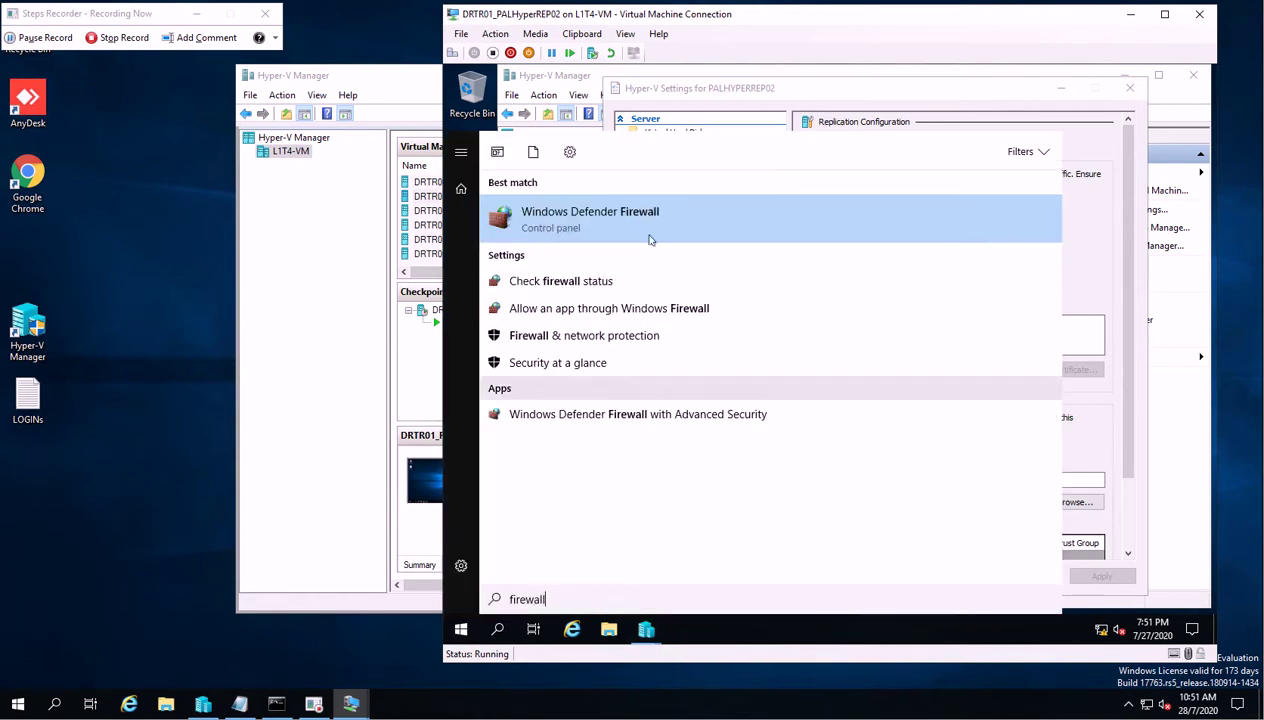
click(638, 213)
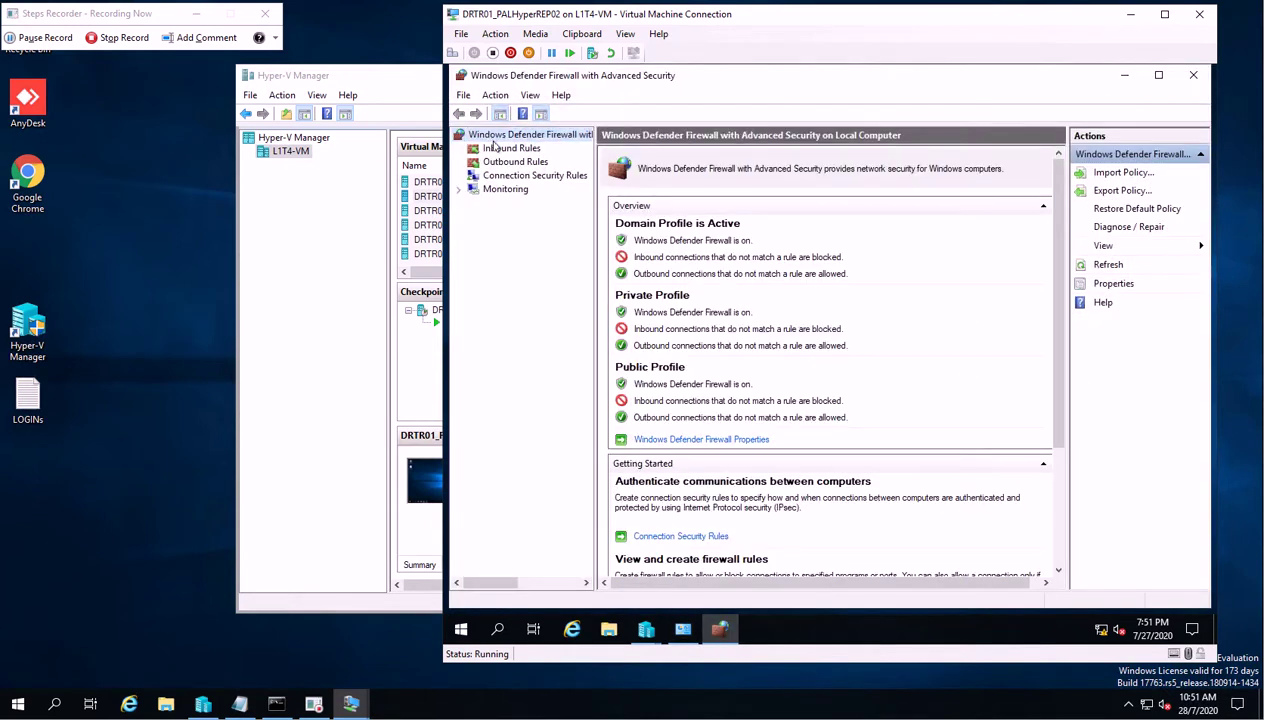
click(505, 148)
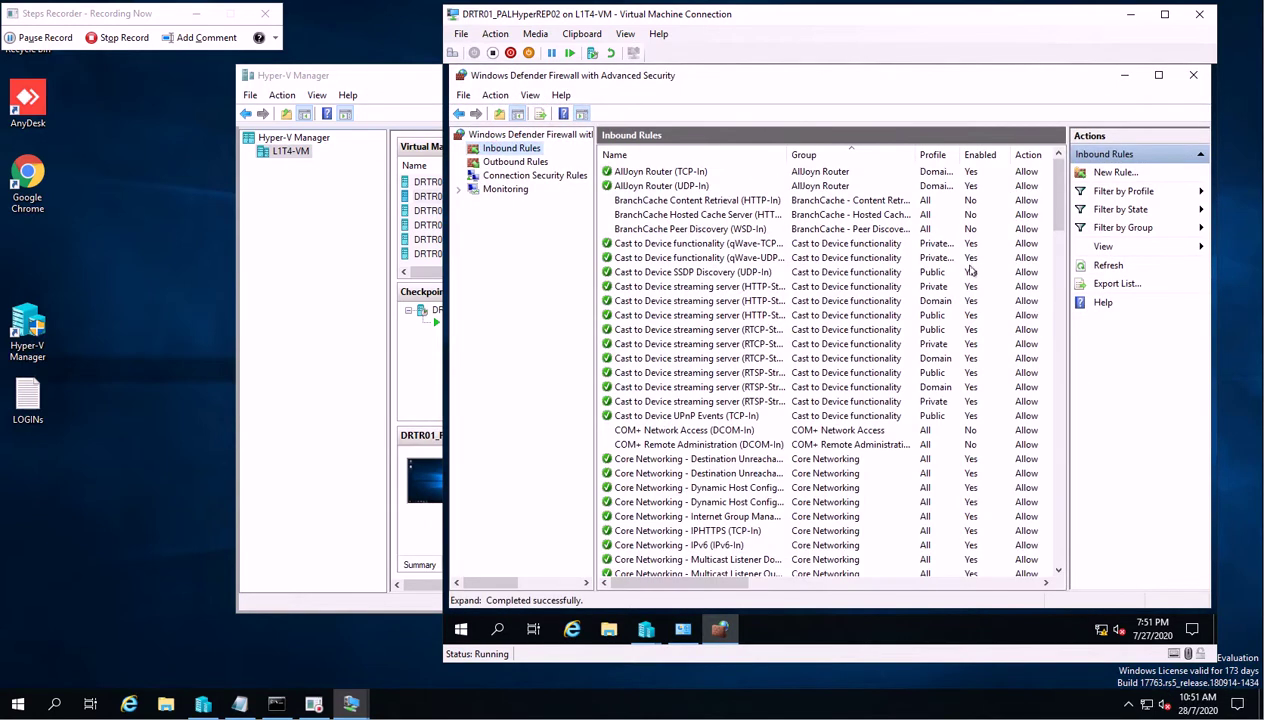
Enable the inbound rule "Hyper-V Replica HTTP Listener (TCP-In)" in the firewall of PALHyperREP02.
click(772, 287)
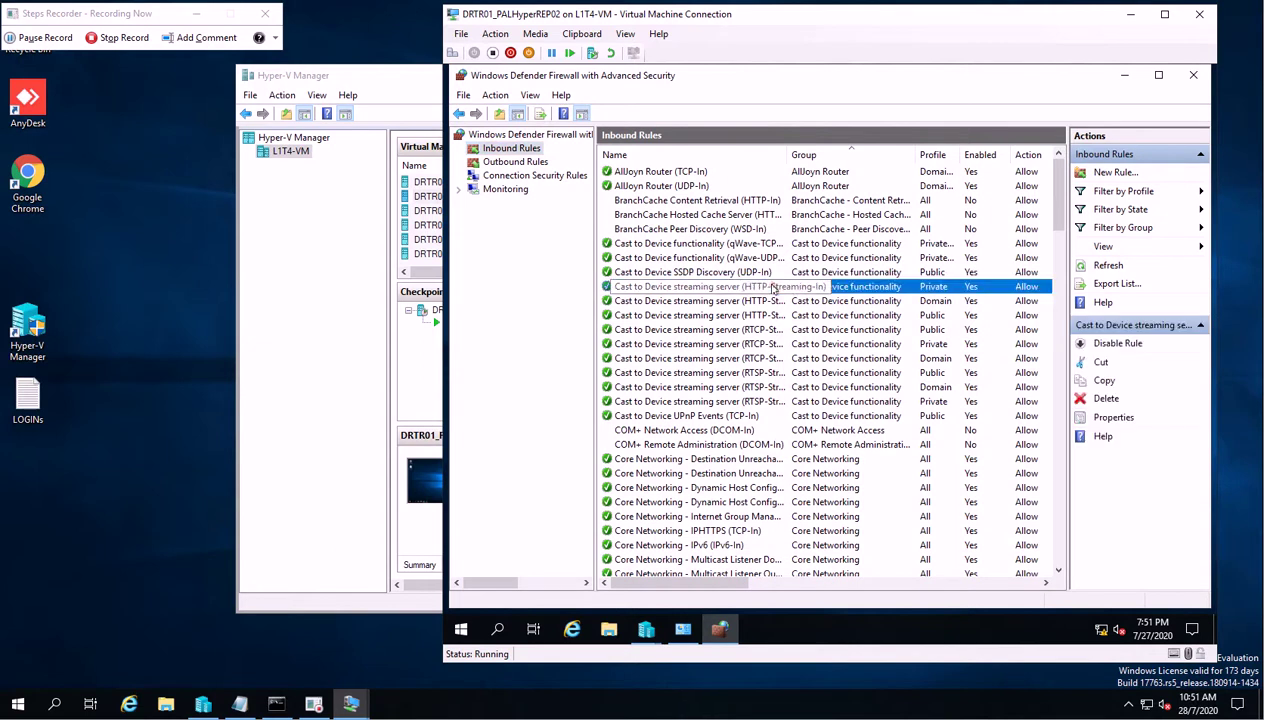
key(h)
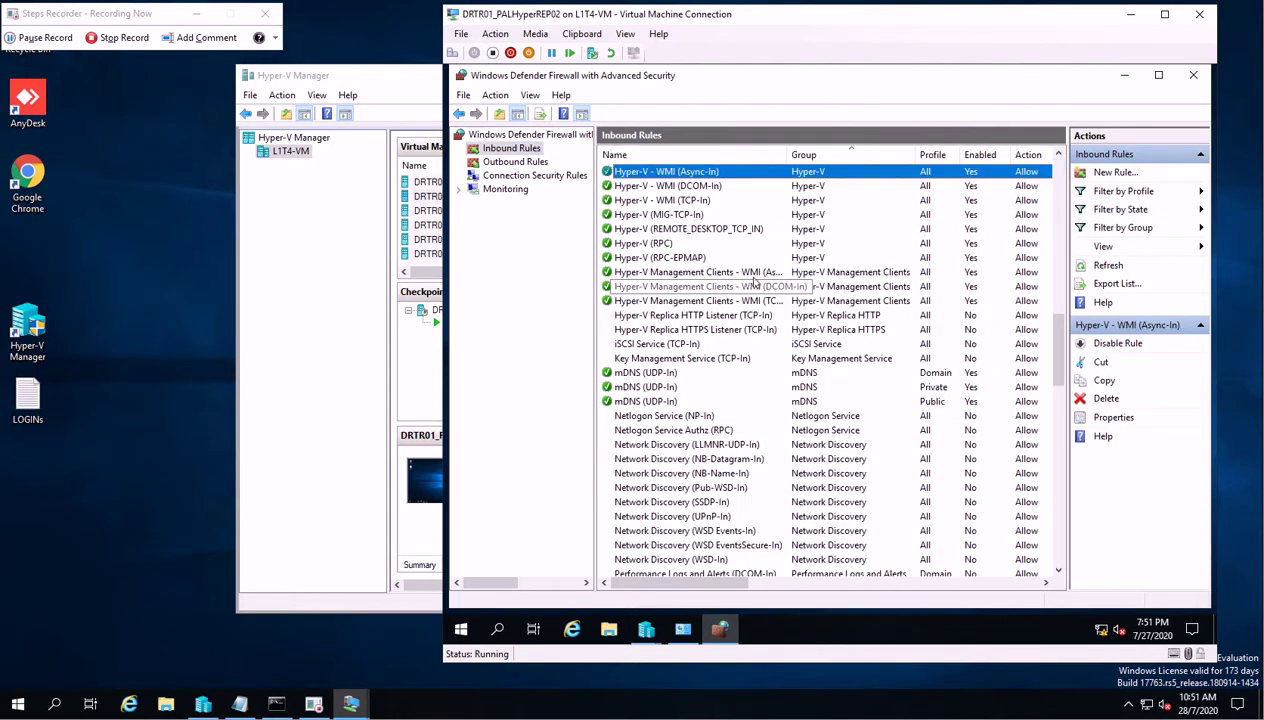
right_click(709, 318)
click(719, 326)
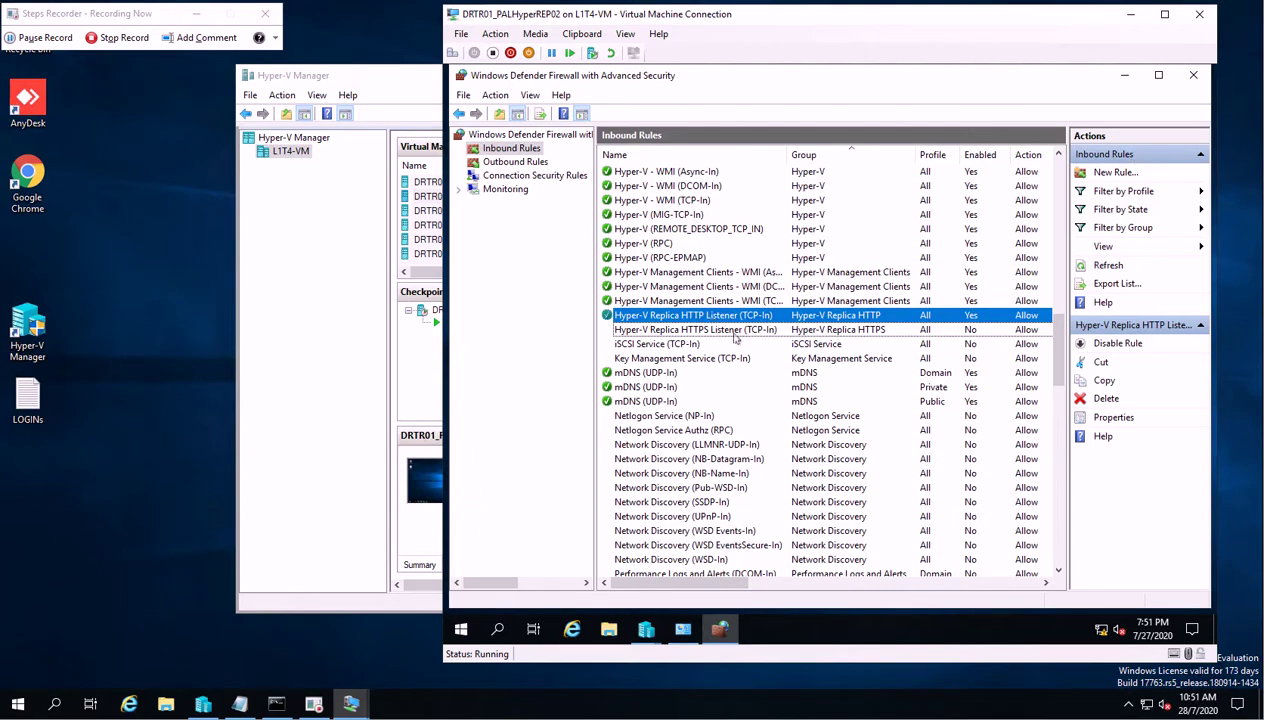
Put away the firewall windows on PALHyperREP02, acknowledge the firewall notice and confirm the Hyper-V settings.
click(1192, 80)
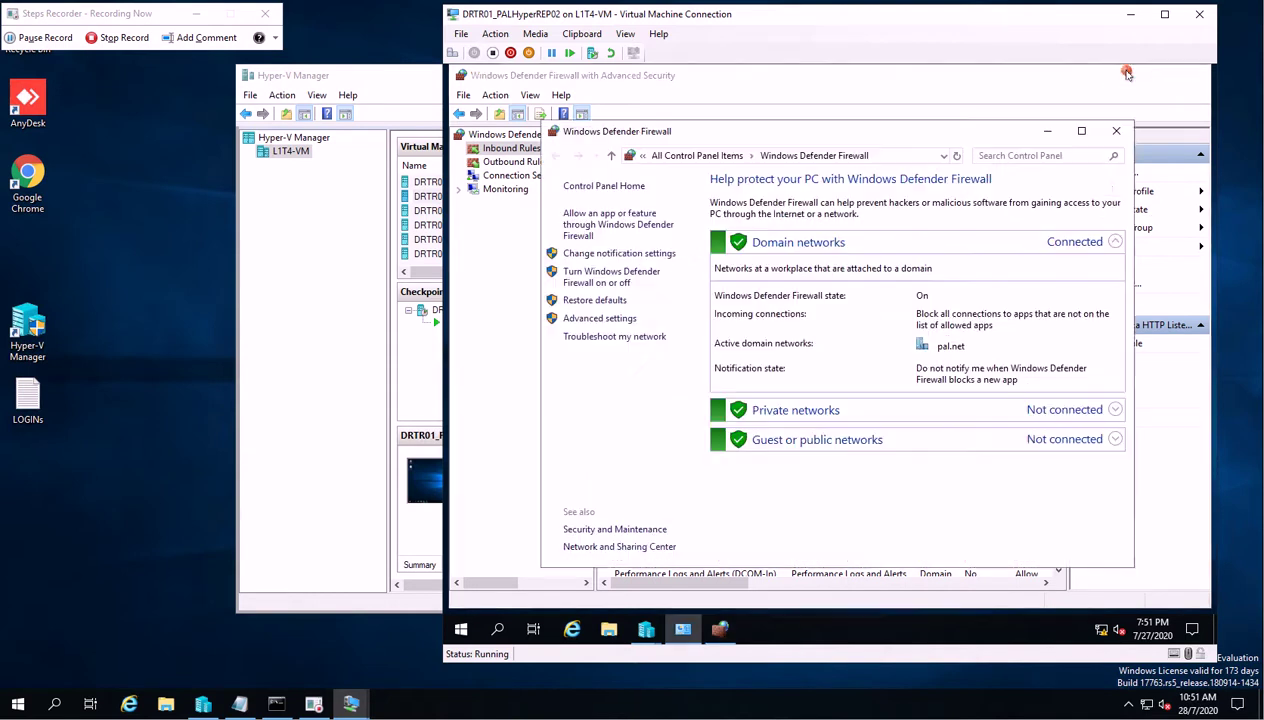
click(1116, 131)
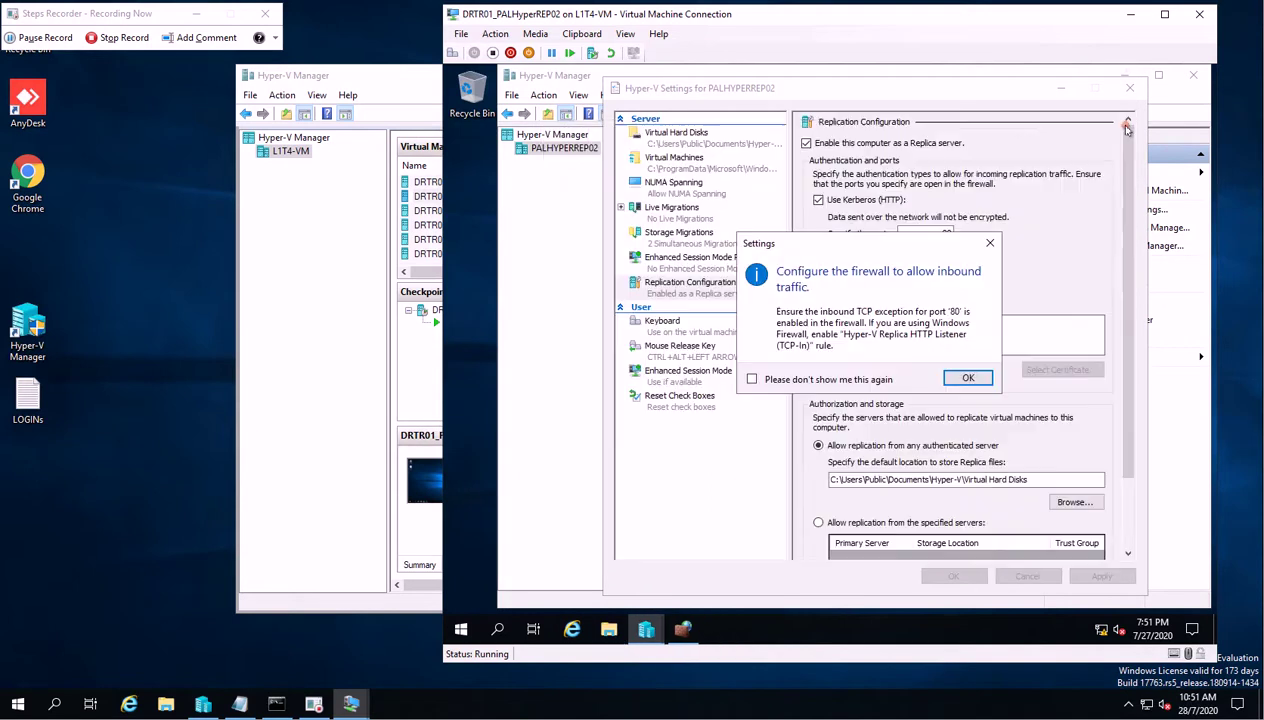
click(987, 381)
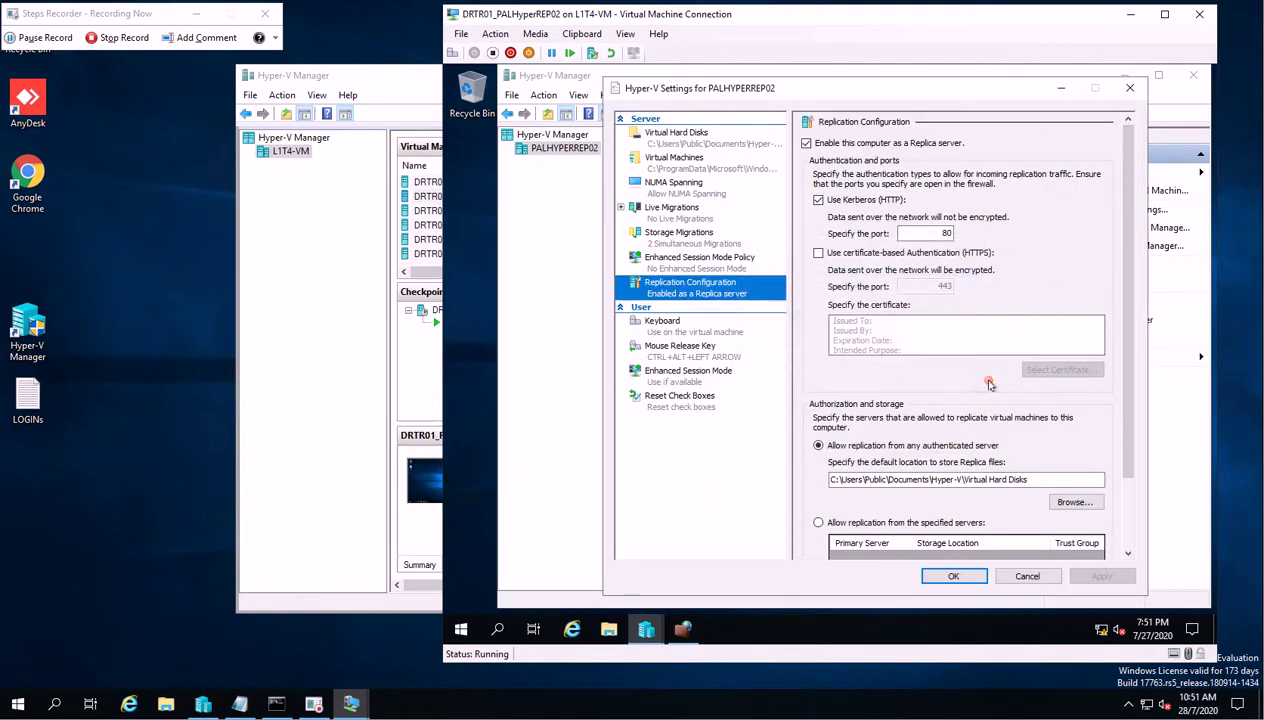
click(954, 578)
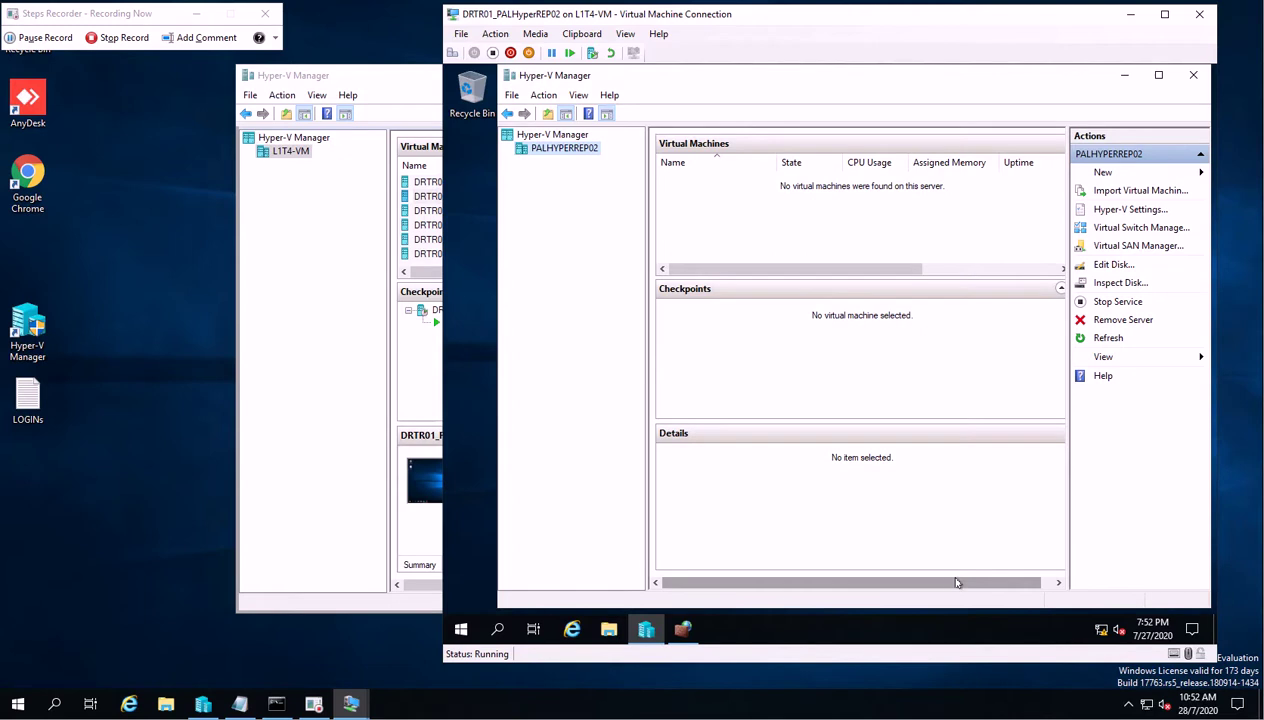
Put away the PALHyperREP02 connection window and bring up Hyper-V Manager inside the PALHyperREP01 virtual machine.
mouse_move(239, 704)
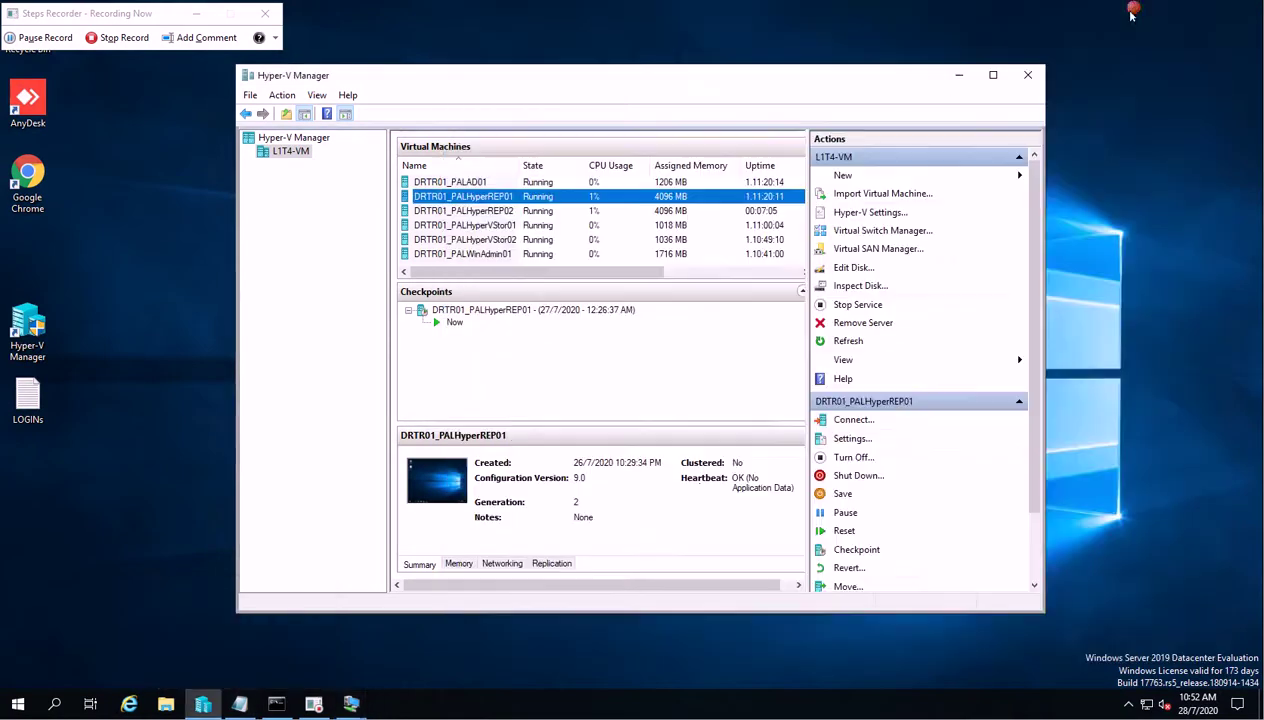
click(1130, 14)
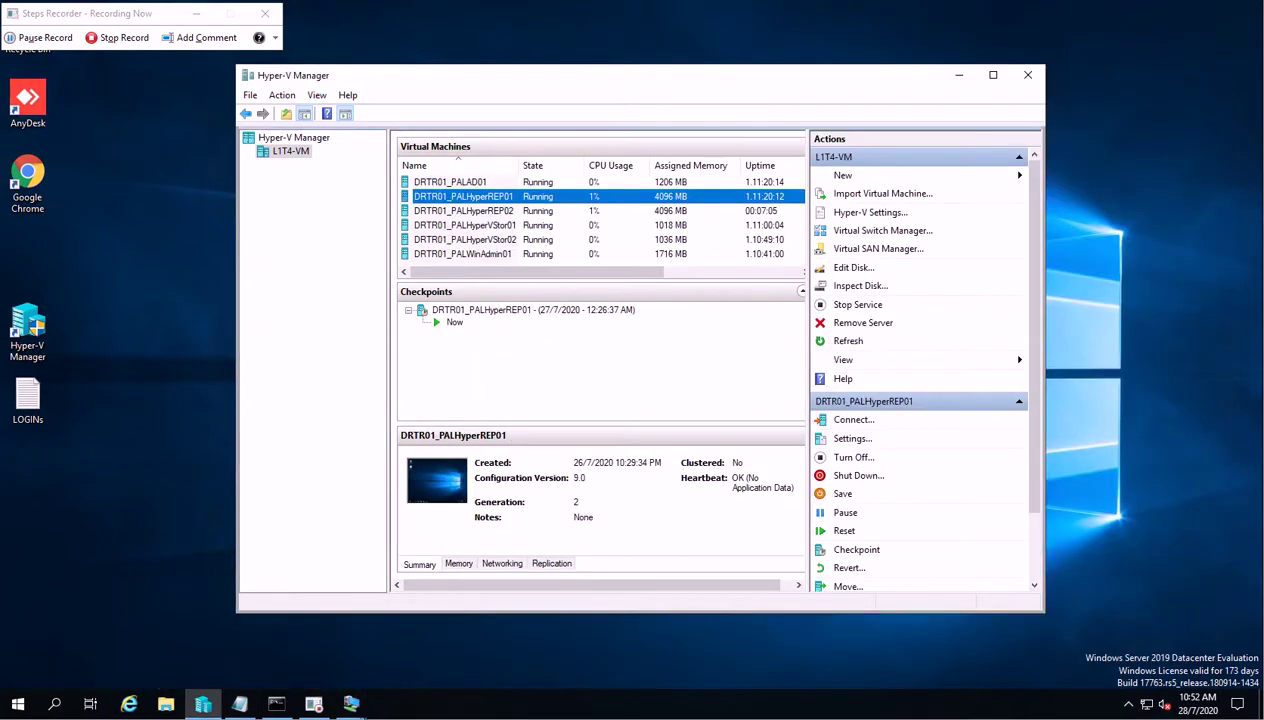
mouse_move(358, 700)
mouse_move(285, 655)
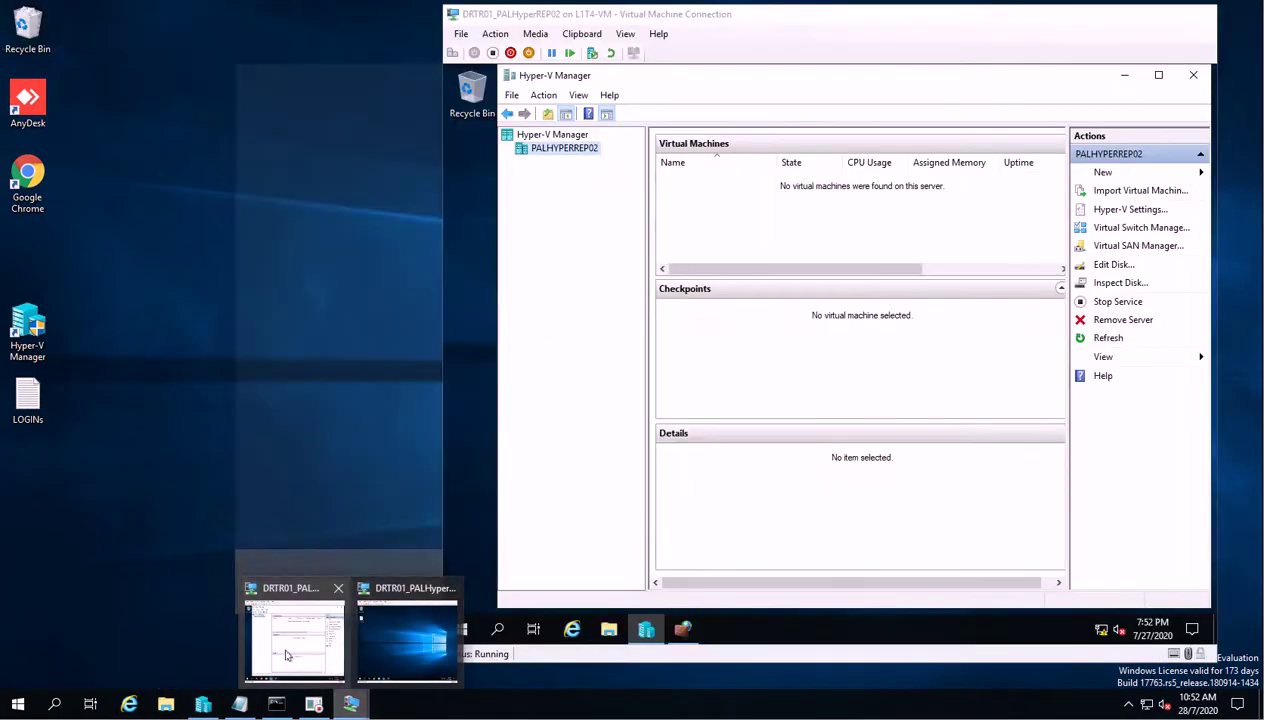
click(438, 645)
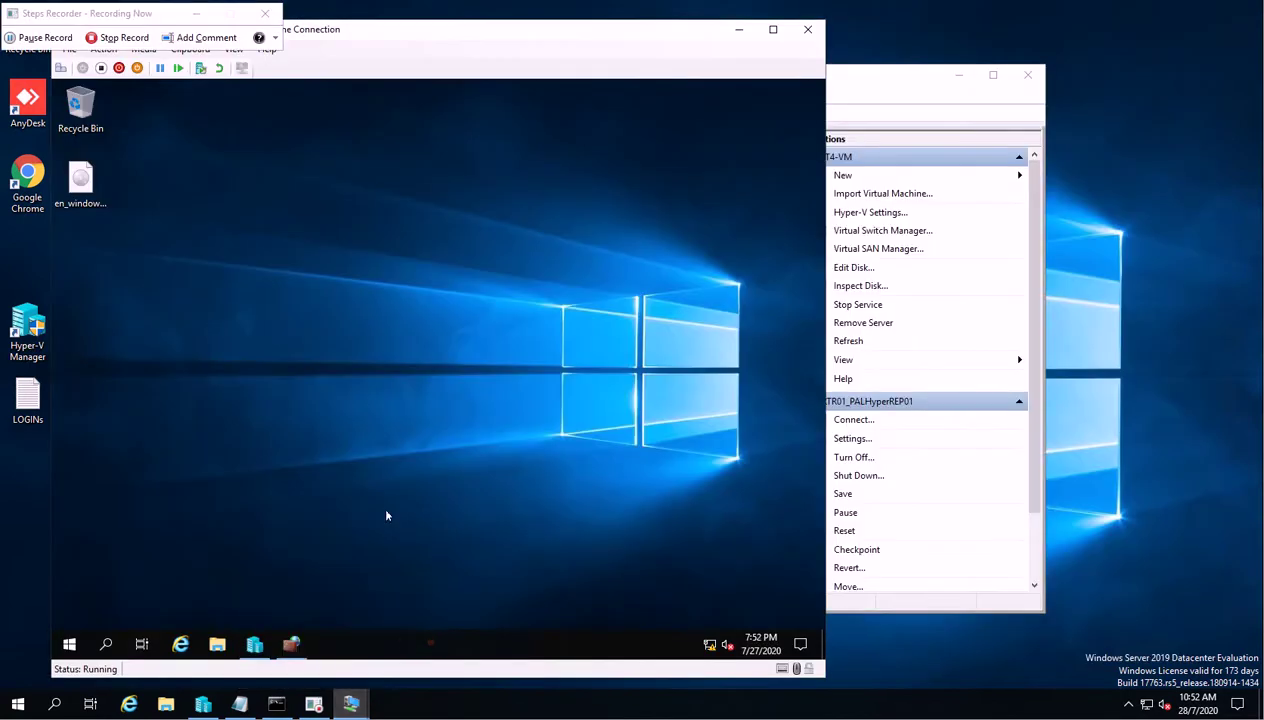
click(255, 645)
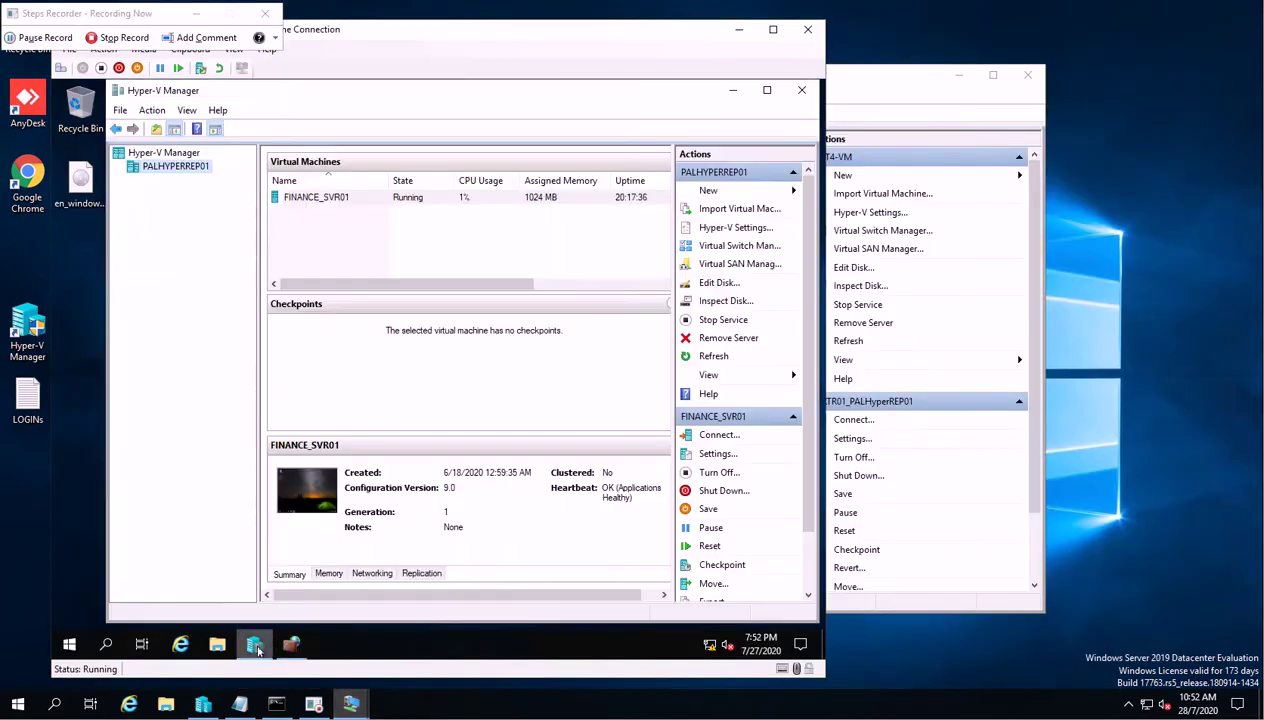
Start the Enable Replication wizard for FINANCE_SVR01 and proceed to specifying the replica server.
right_click(311, 204)
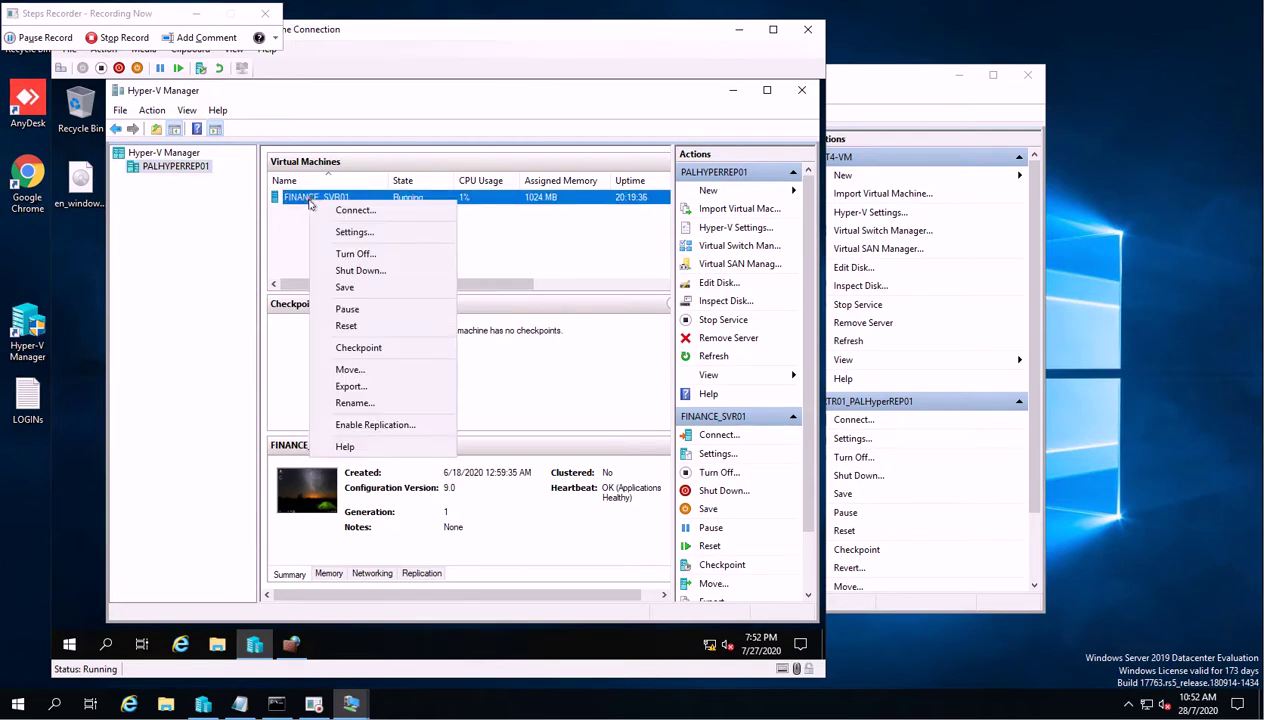
click(397, 425)
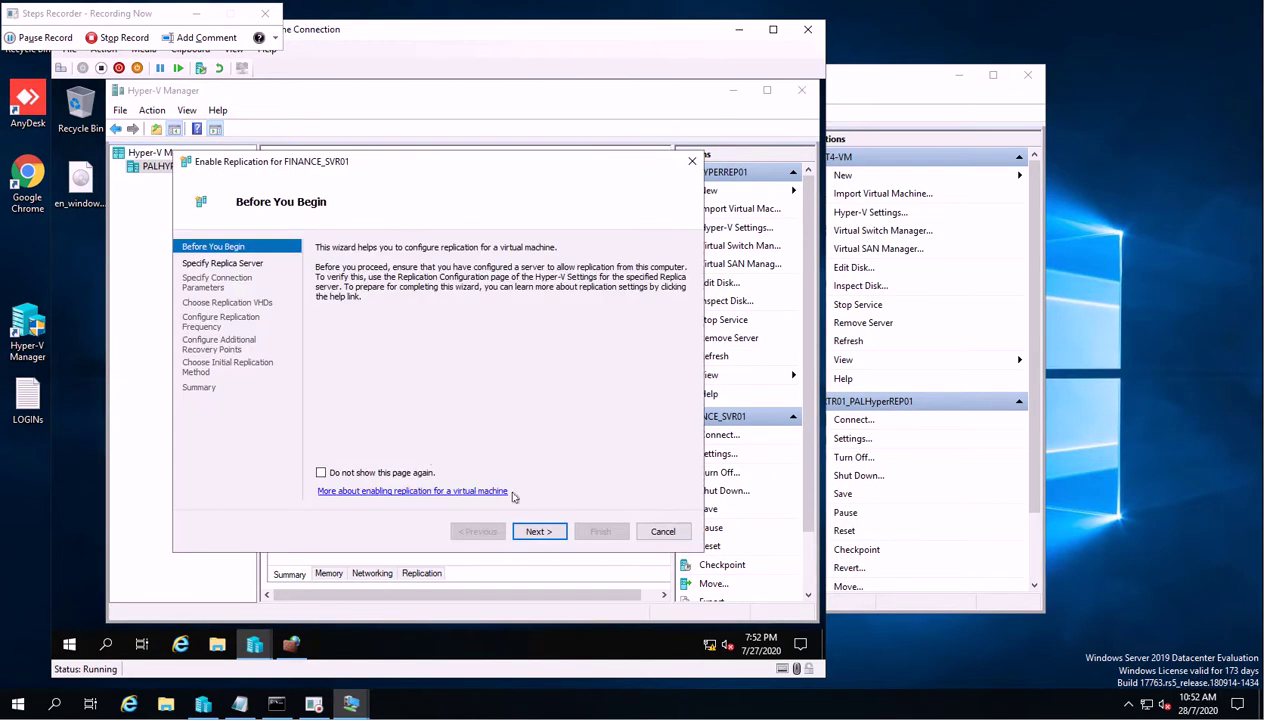
click(539, 533)
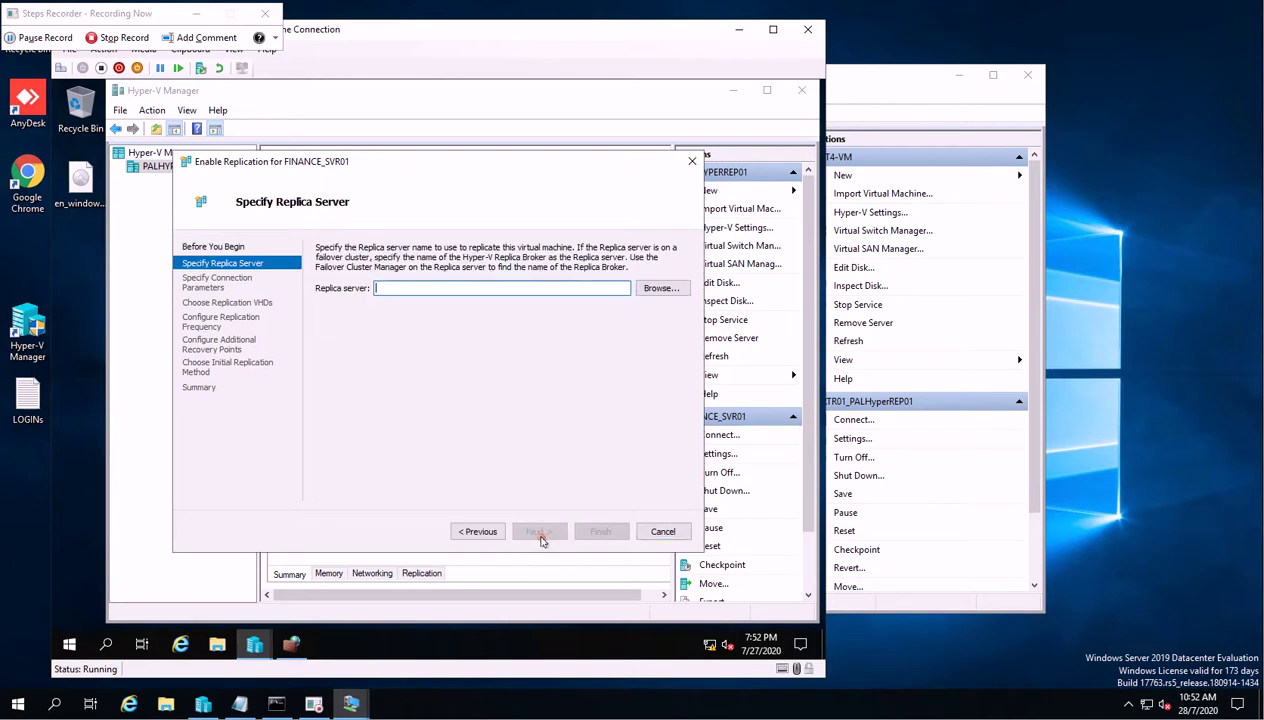
Find the computers in the pal.net domain and choose PALHYPERREP02 as the replica server for FINANCE_SVR01.
click(473, 289)
click(866, 78)
drag(926, 86, 1157, 88)
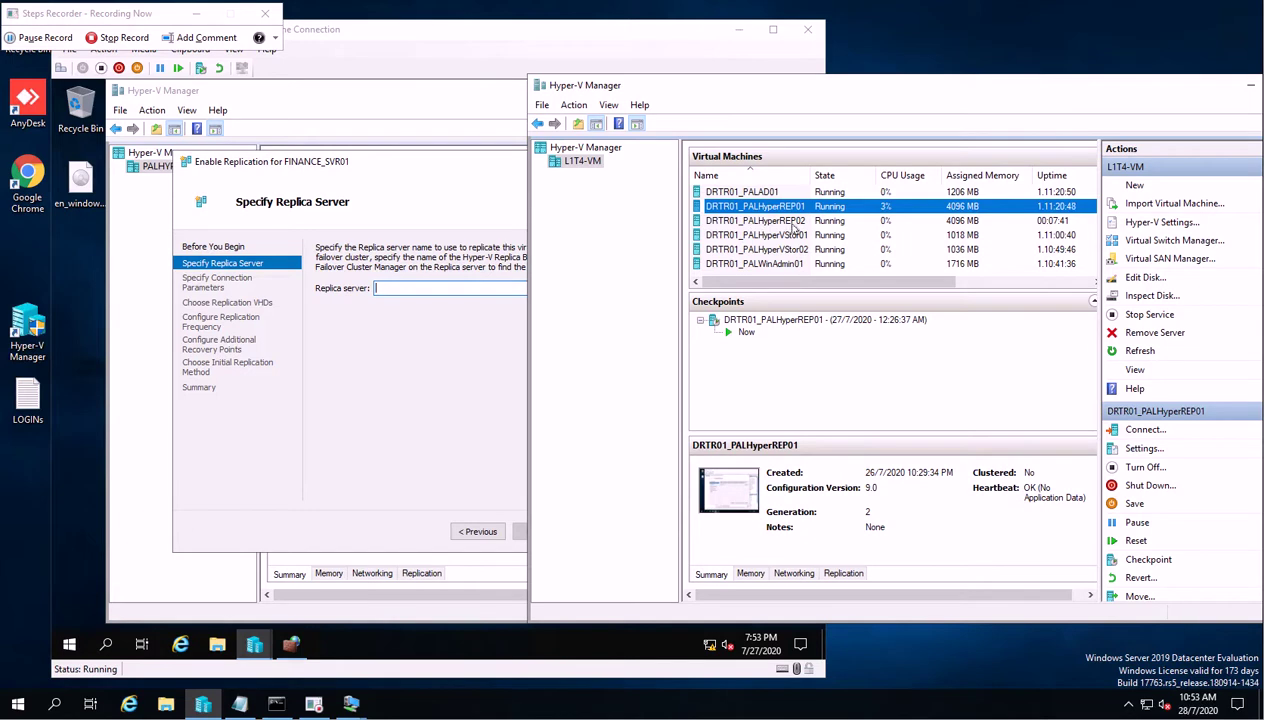
click(424, 296)
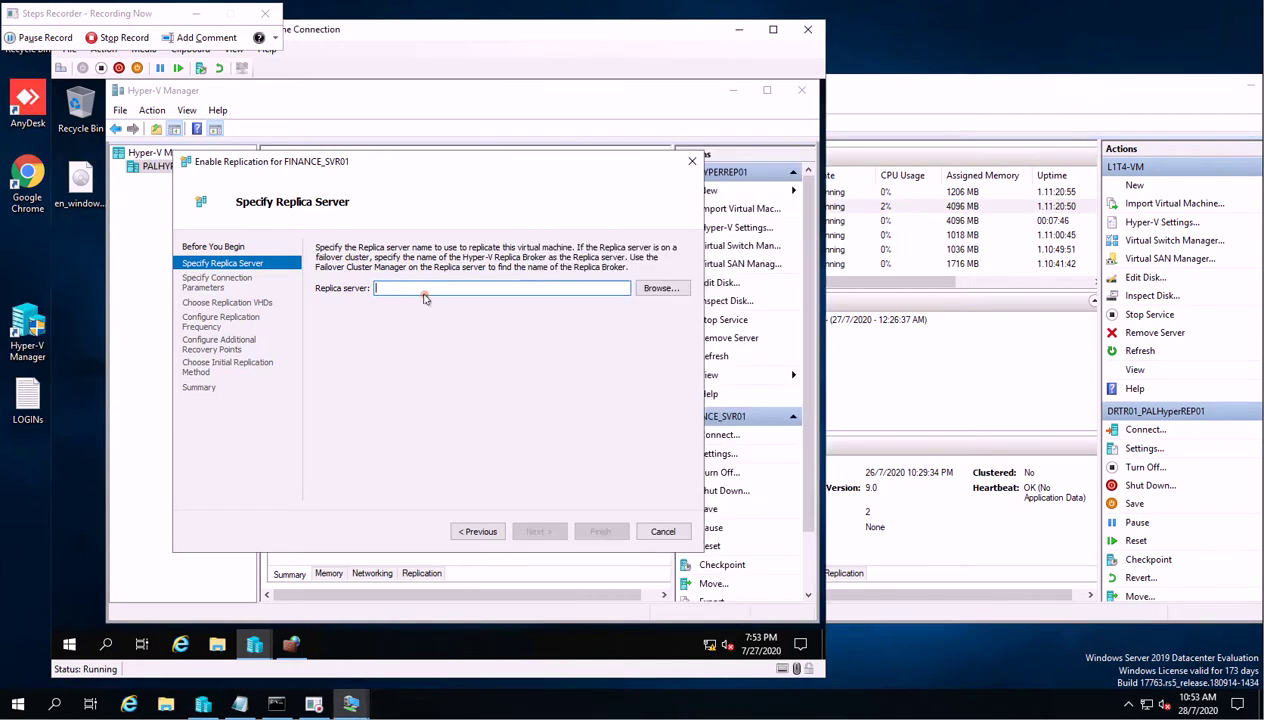
click(675, 290)
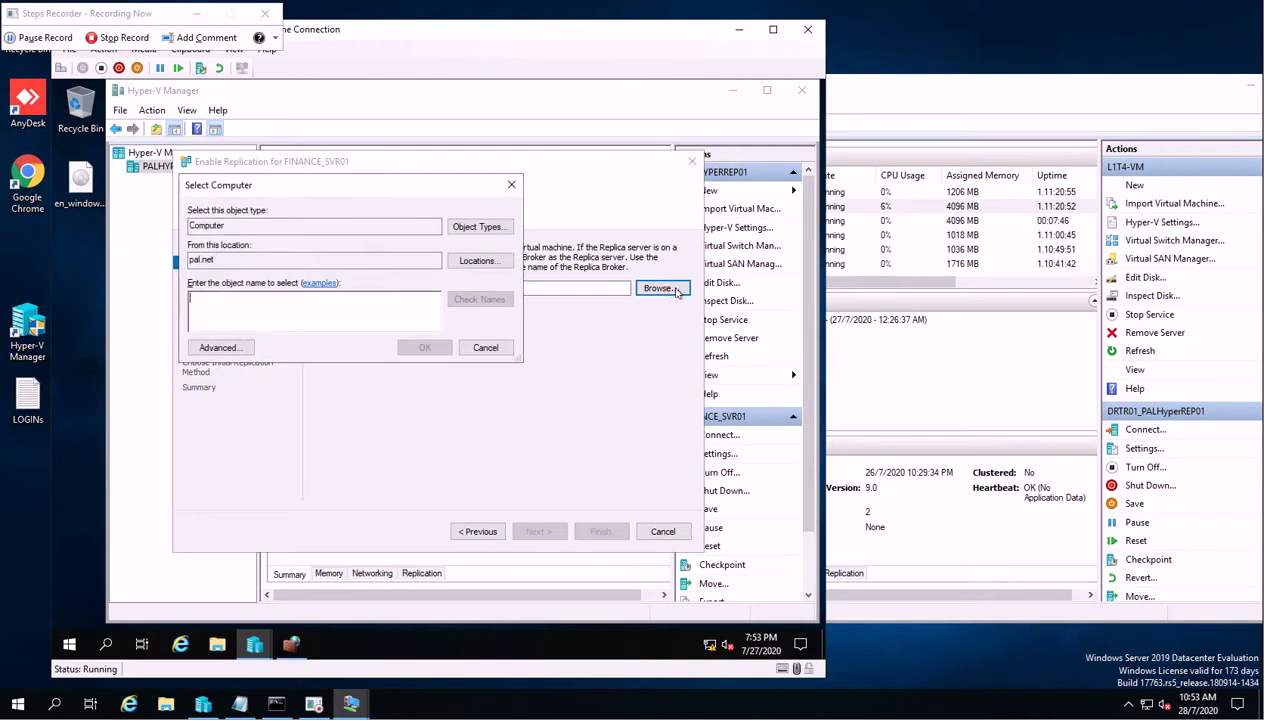
click(217, 347)
click(546, 342)
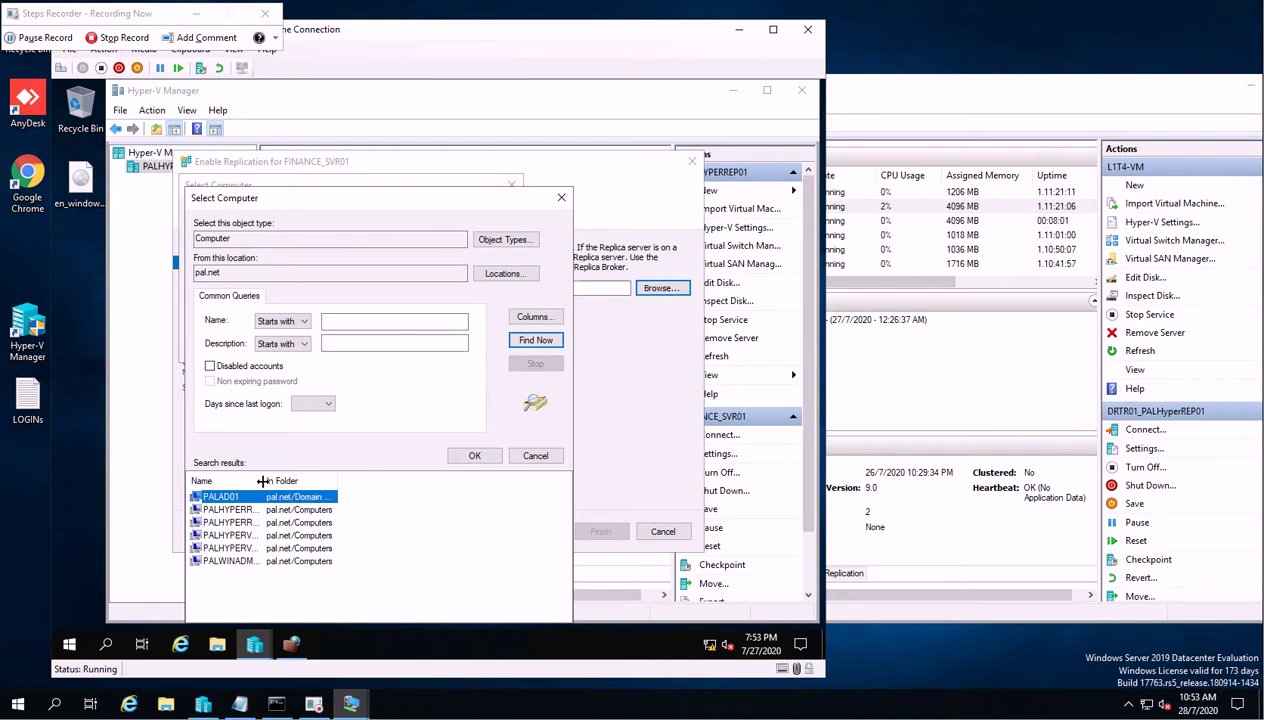
drag(262, 481, 317, 481)
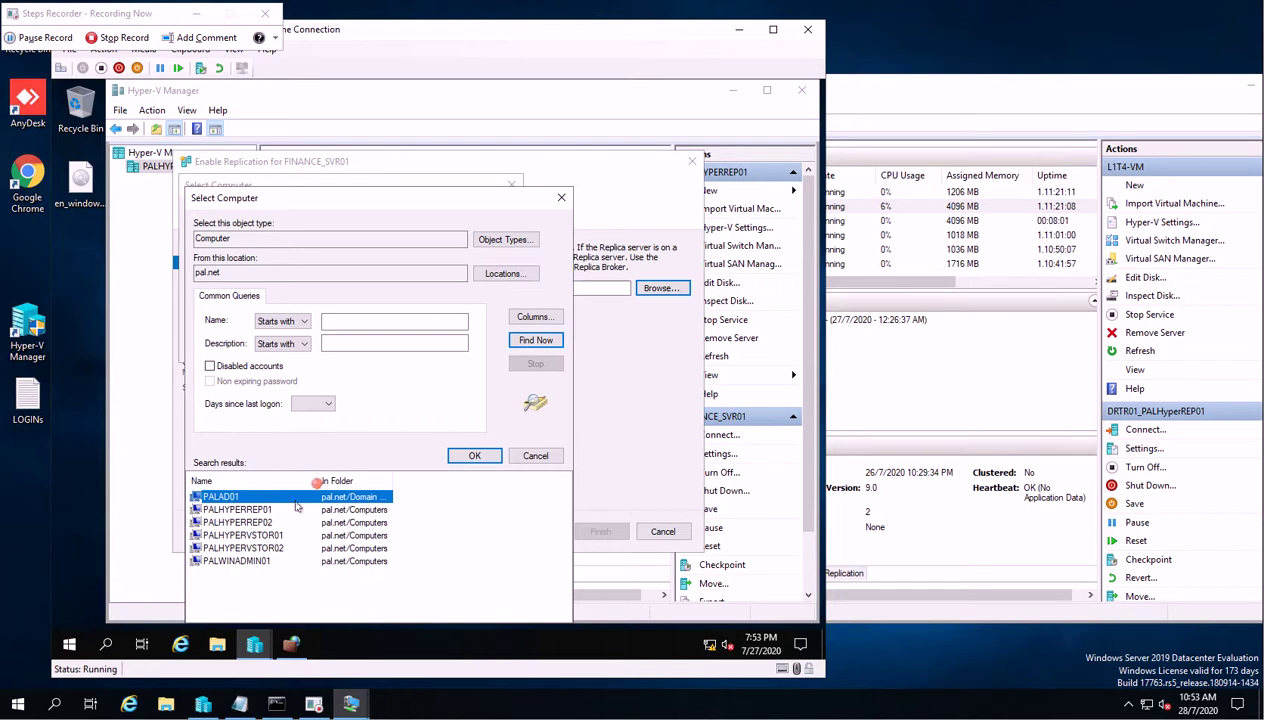
click(266, 523)
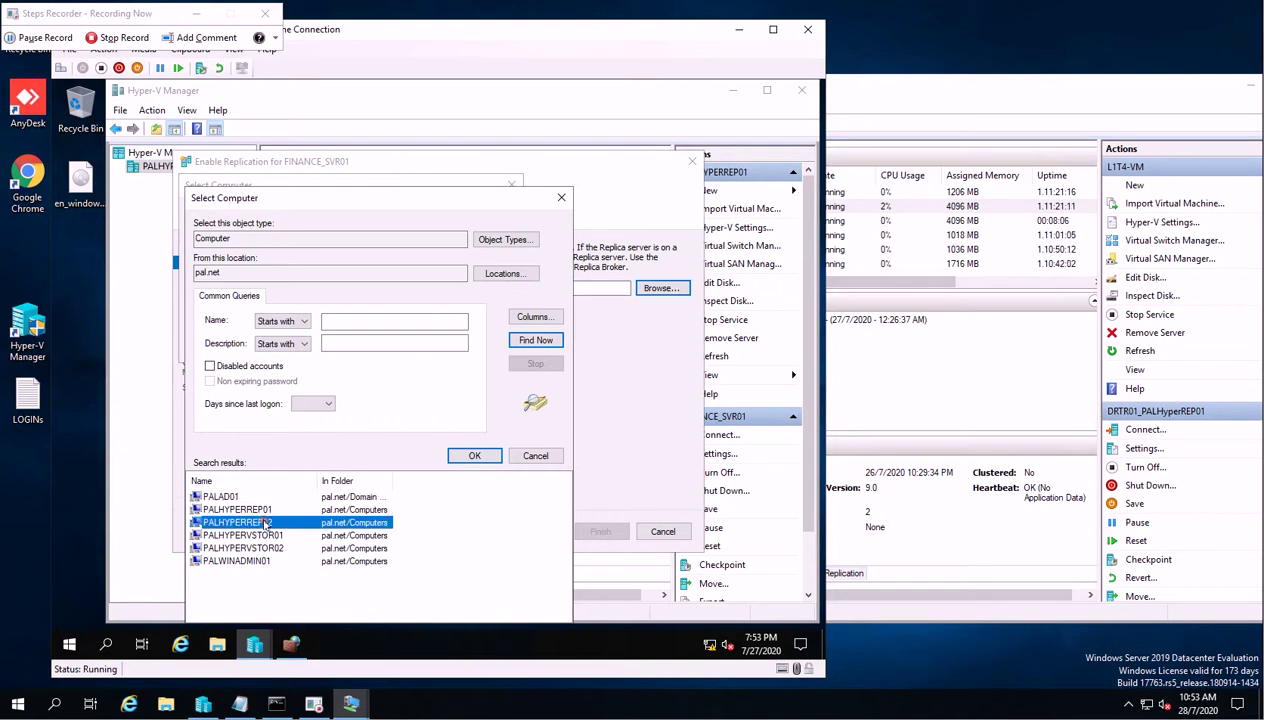
click(468, 454)
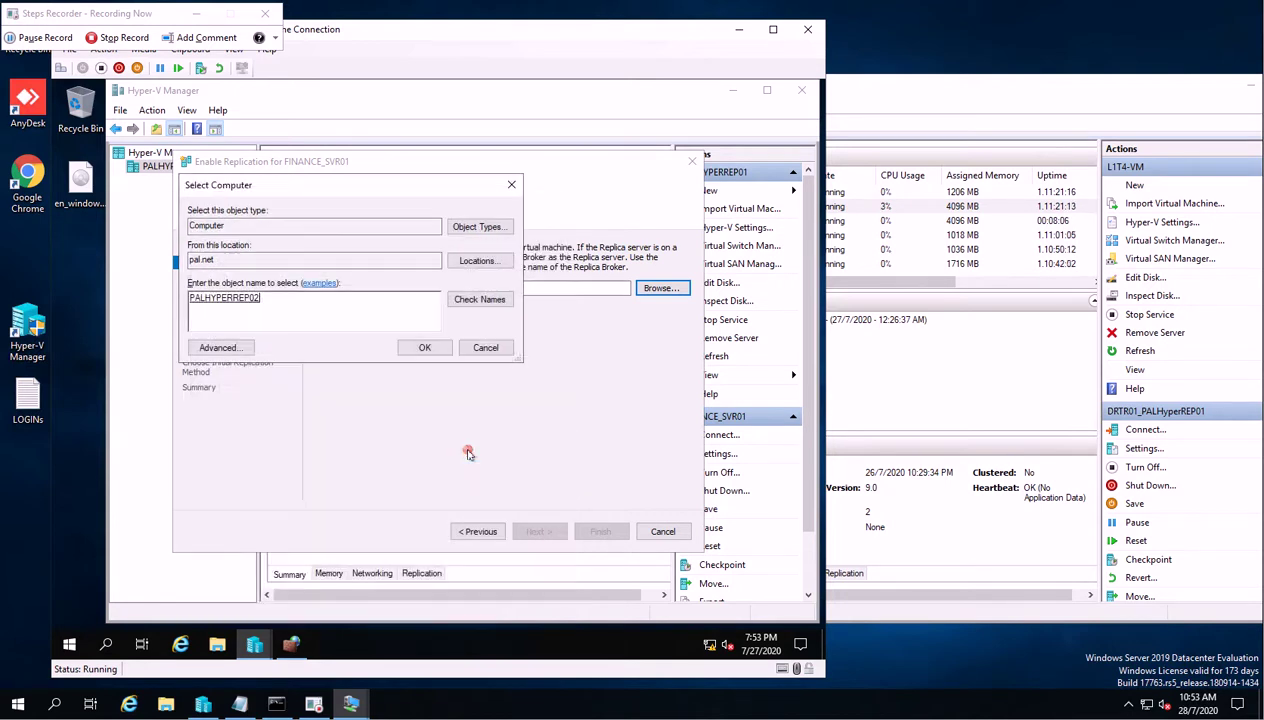
click(424, 347)
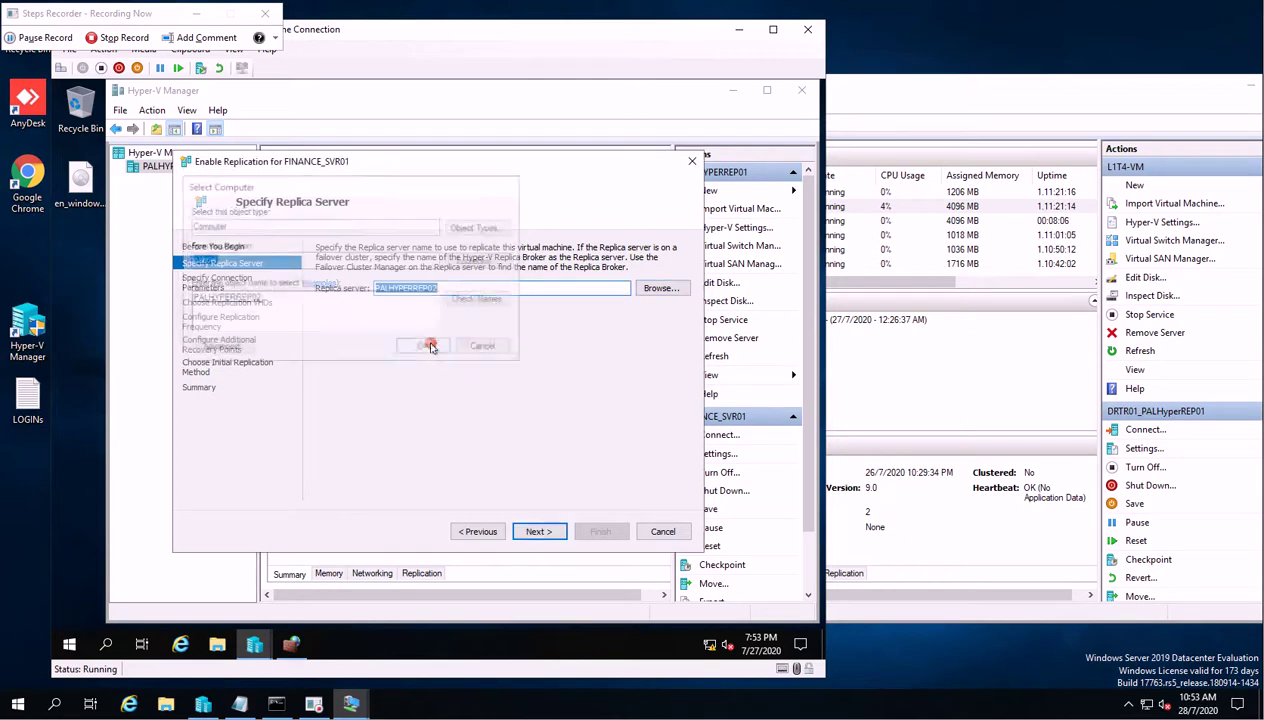
Accept Kerberos authentication (HTTP) on port 80 with data compression, and keep FINANCE_SVR01.vhdx selected for replication.
click(539, 532)
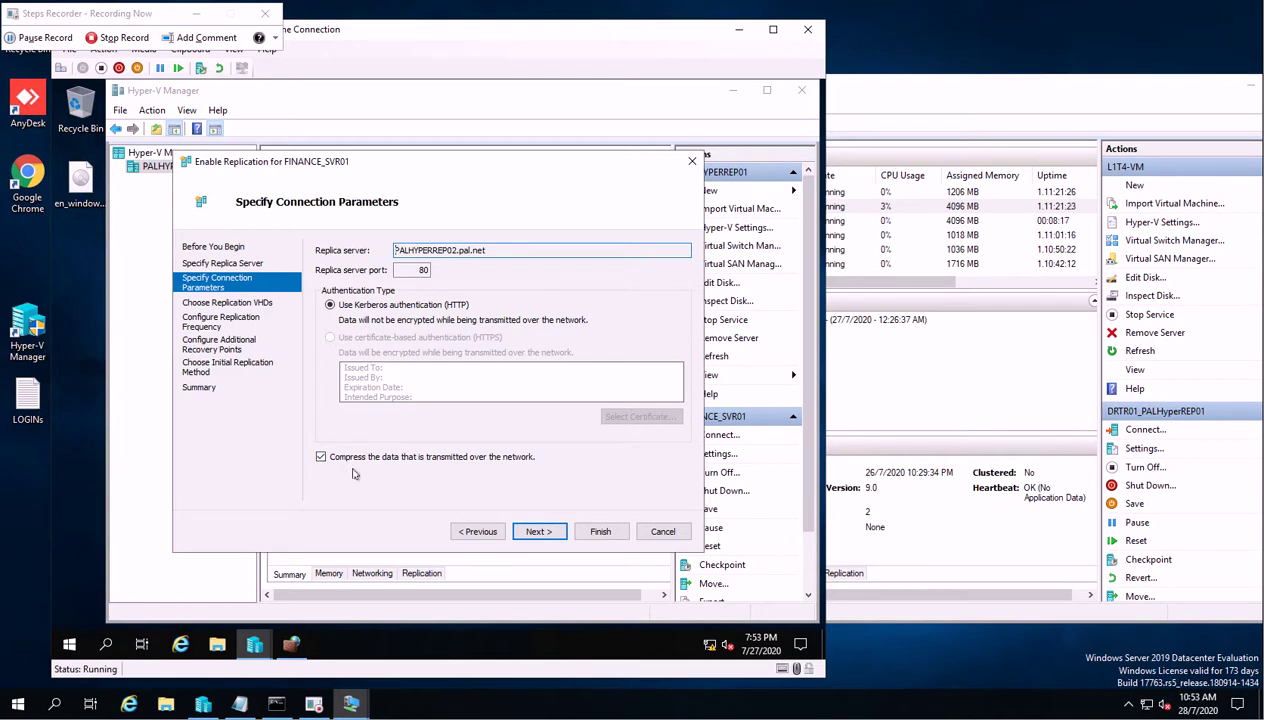
click(551, 533)
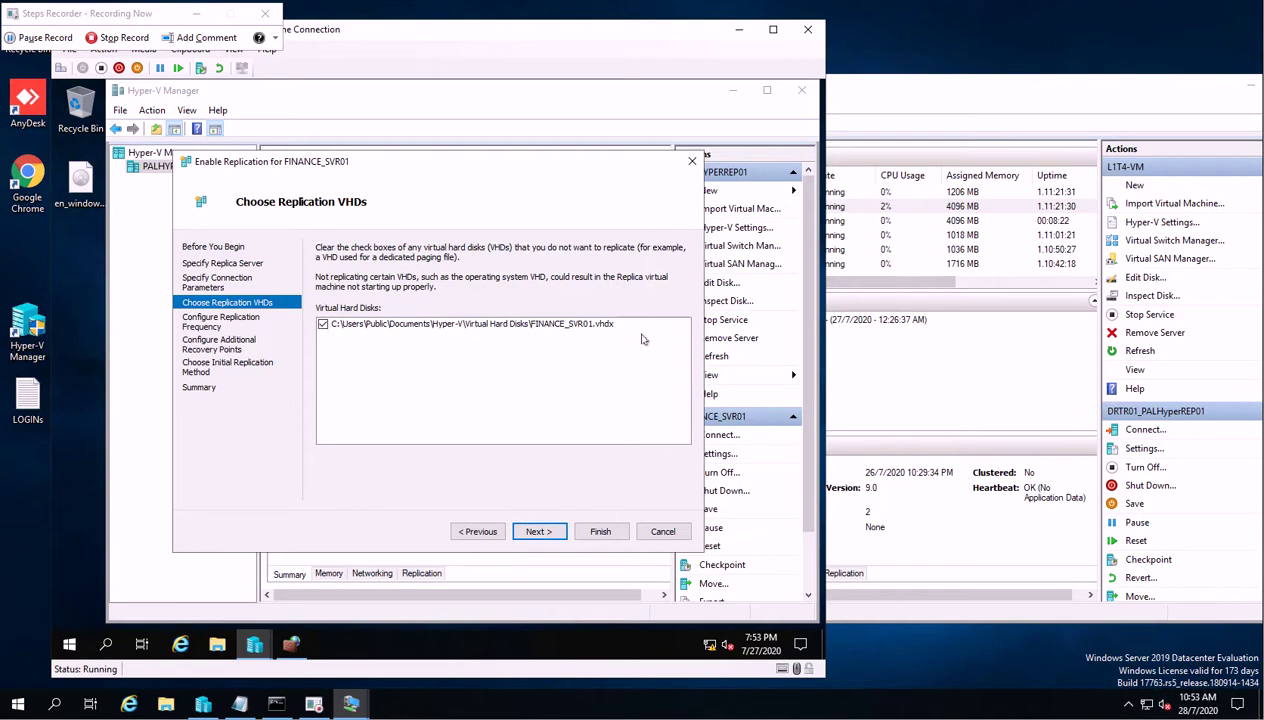
click(554, 535)
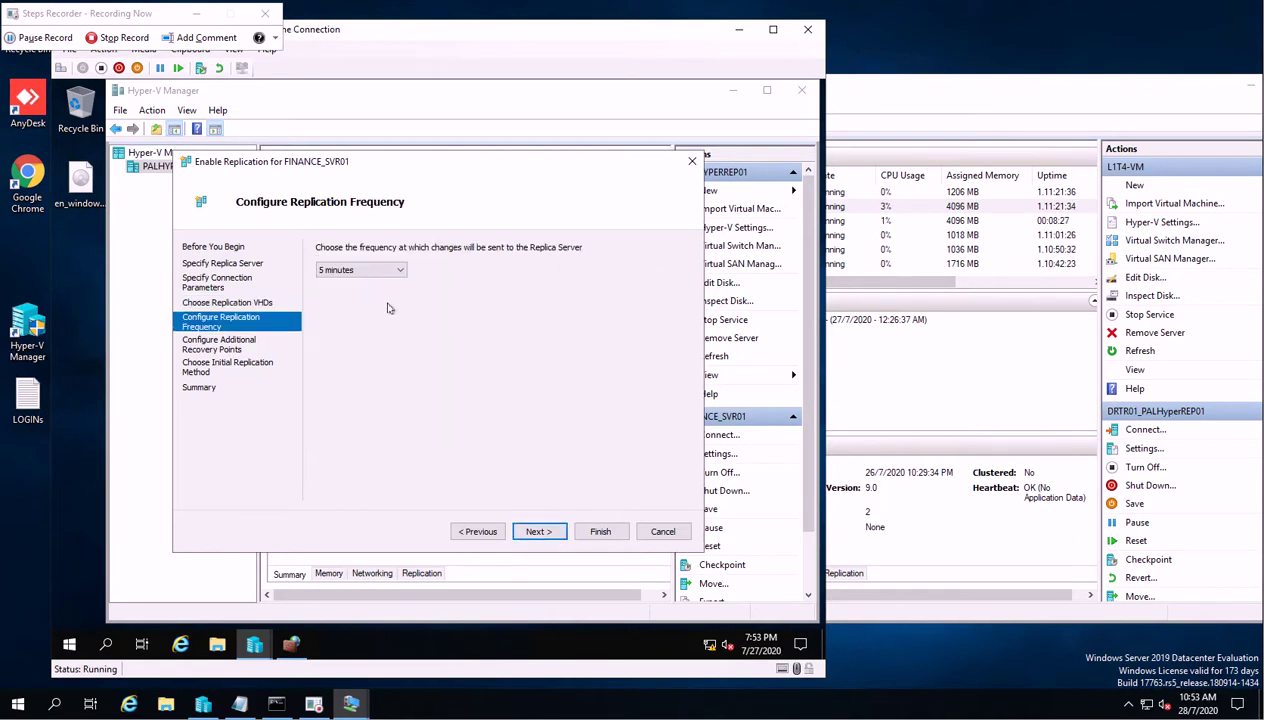
Set the replication frequency for FINANCE_SVR01 to 5 minutes and continue to the recovery point settings.
click(385, 265)
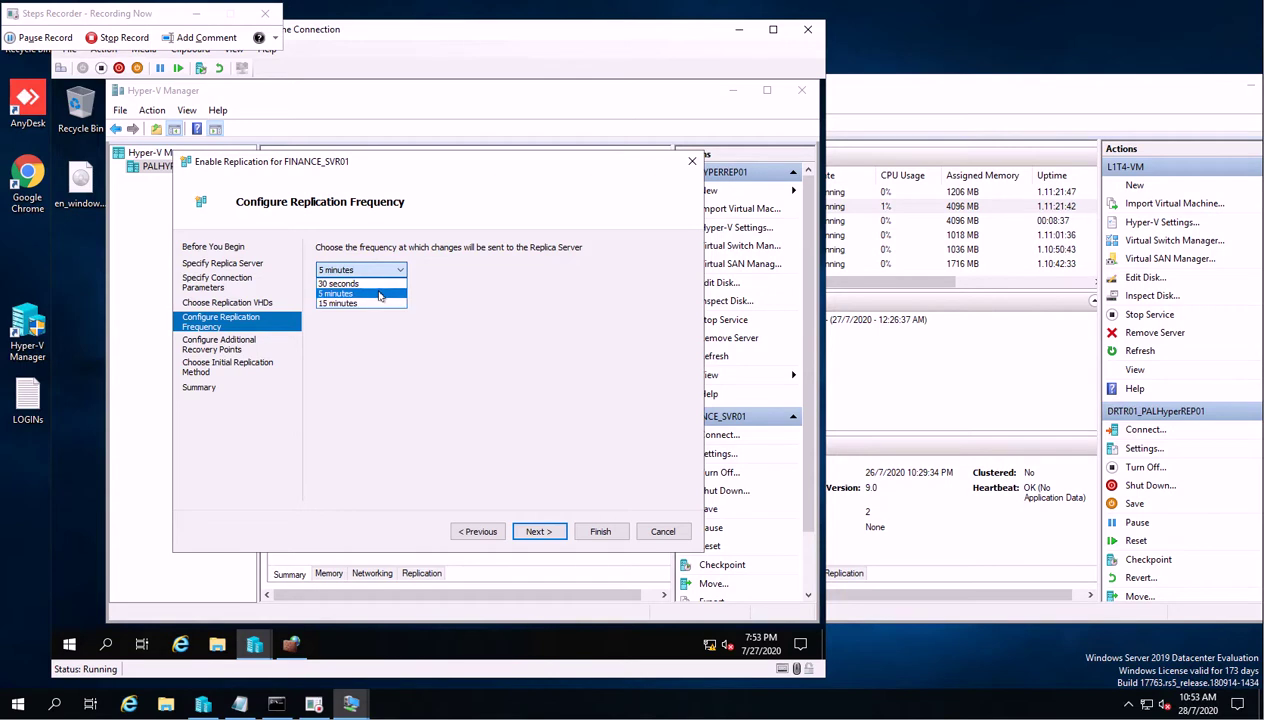
click(379, 294)
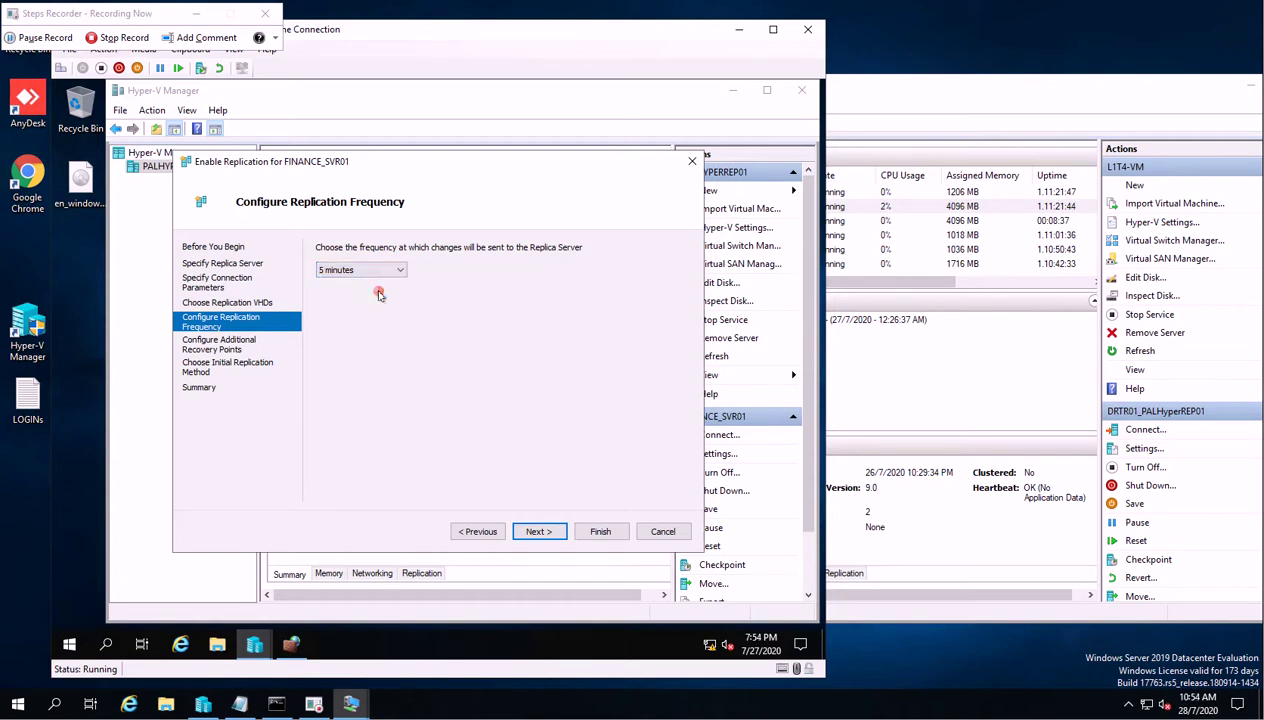
click(386, 270)
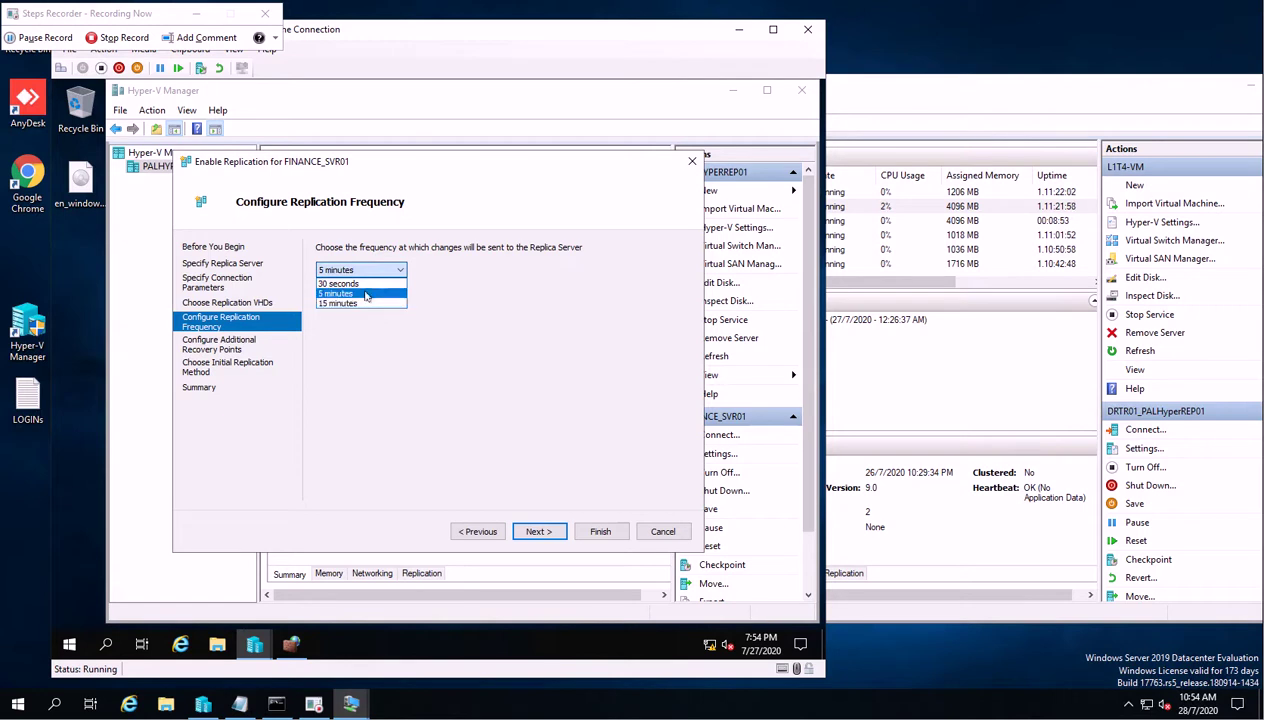
click(366, 293)
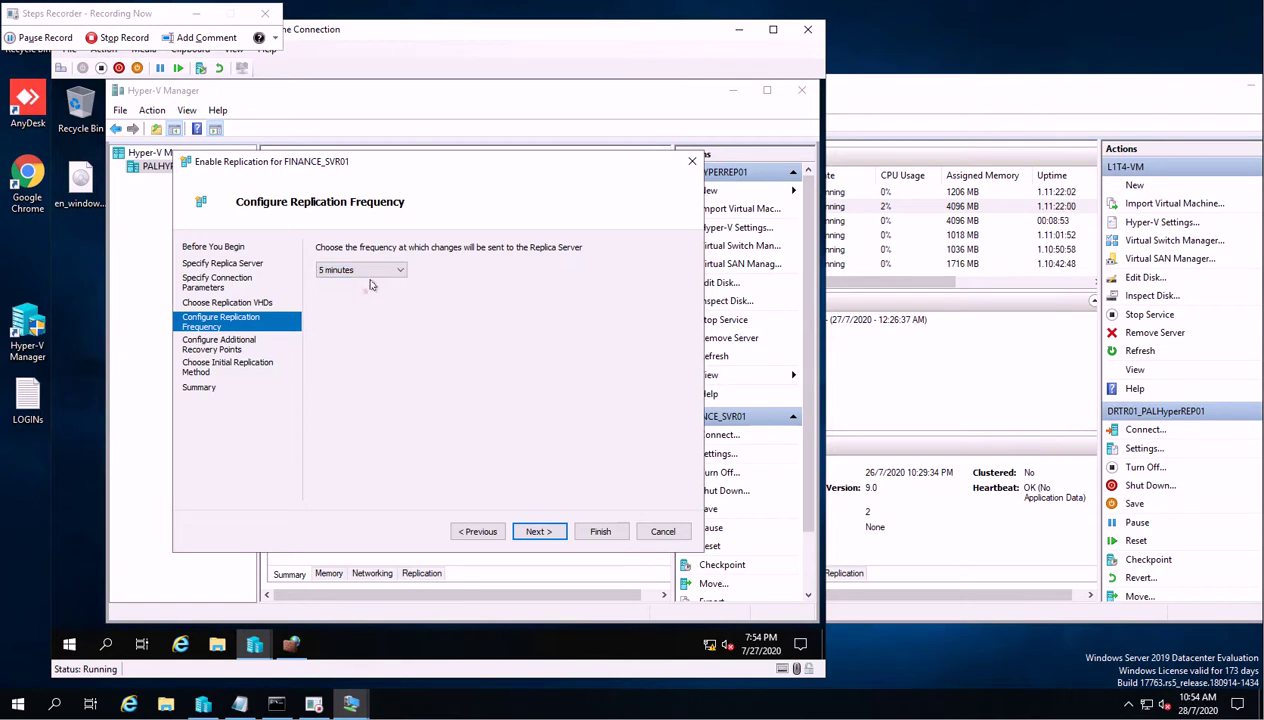
click(528, 531)
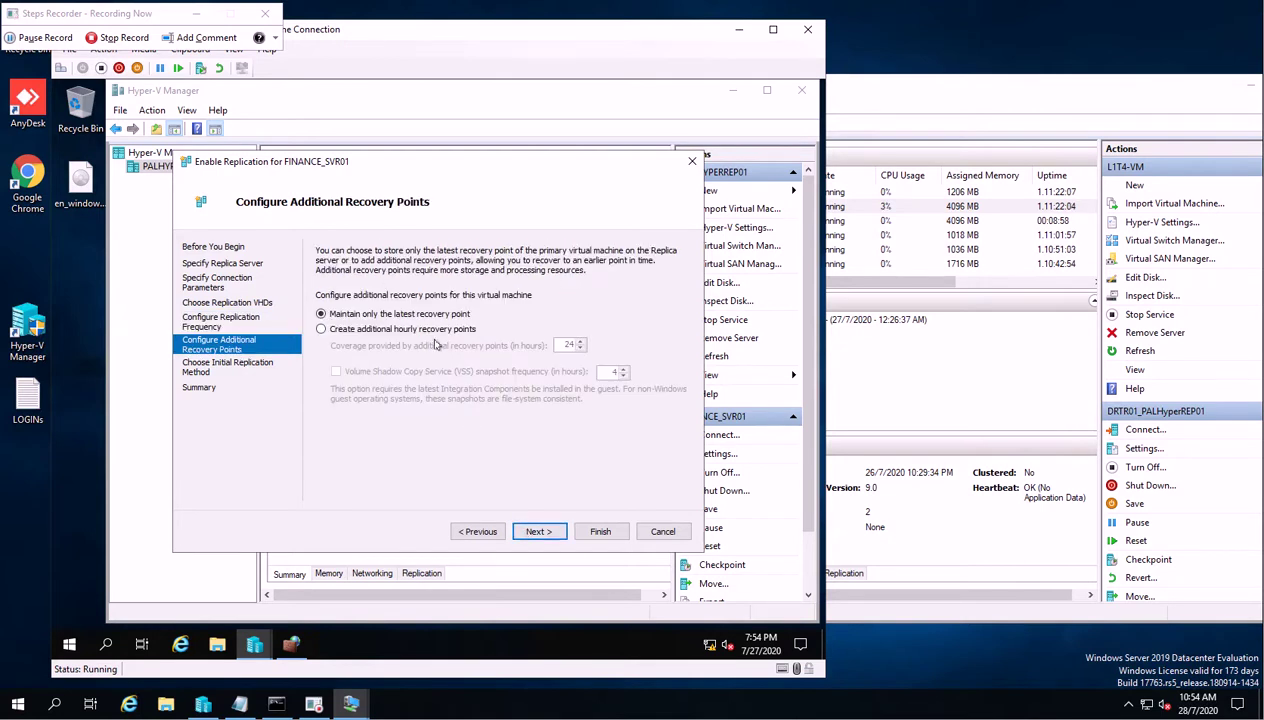
Choose to maintain only the latest recovery point for FINANCE_SVR01 and continue to the initial replication method.
click(429, 331)
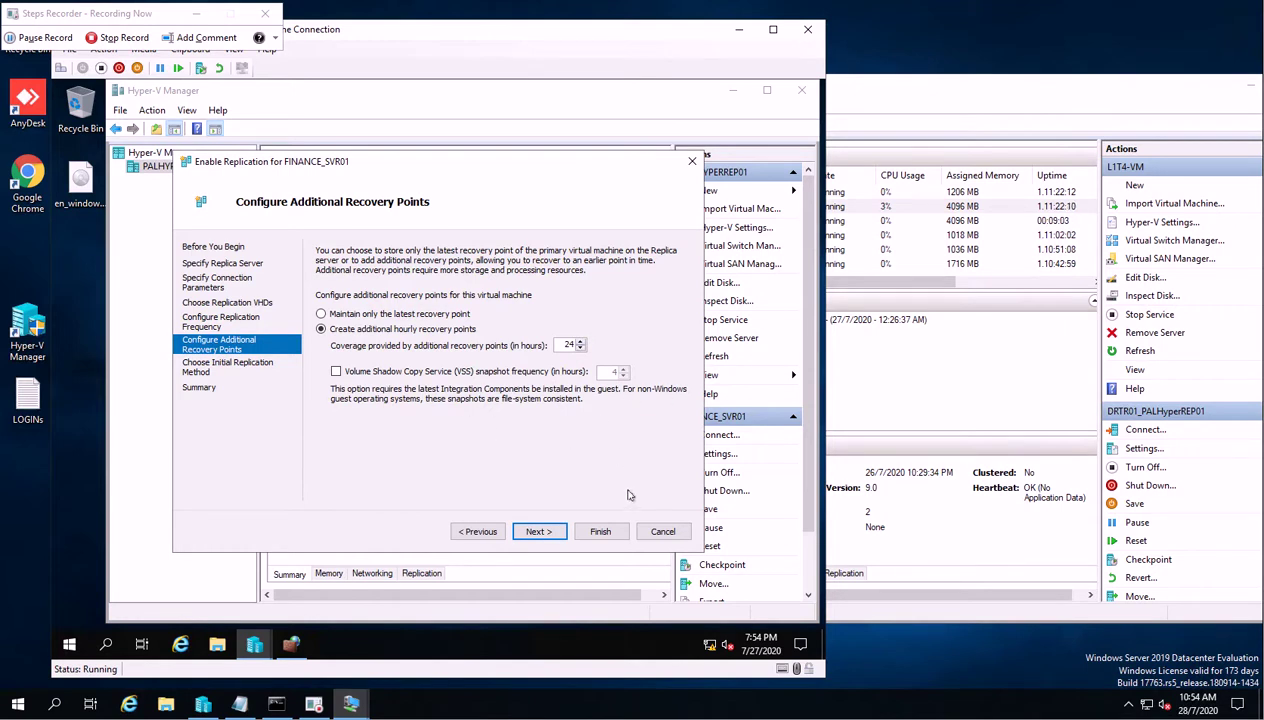
click(338, 315)
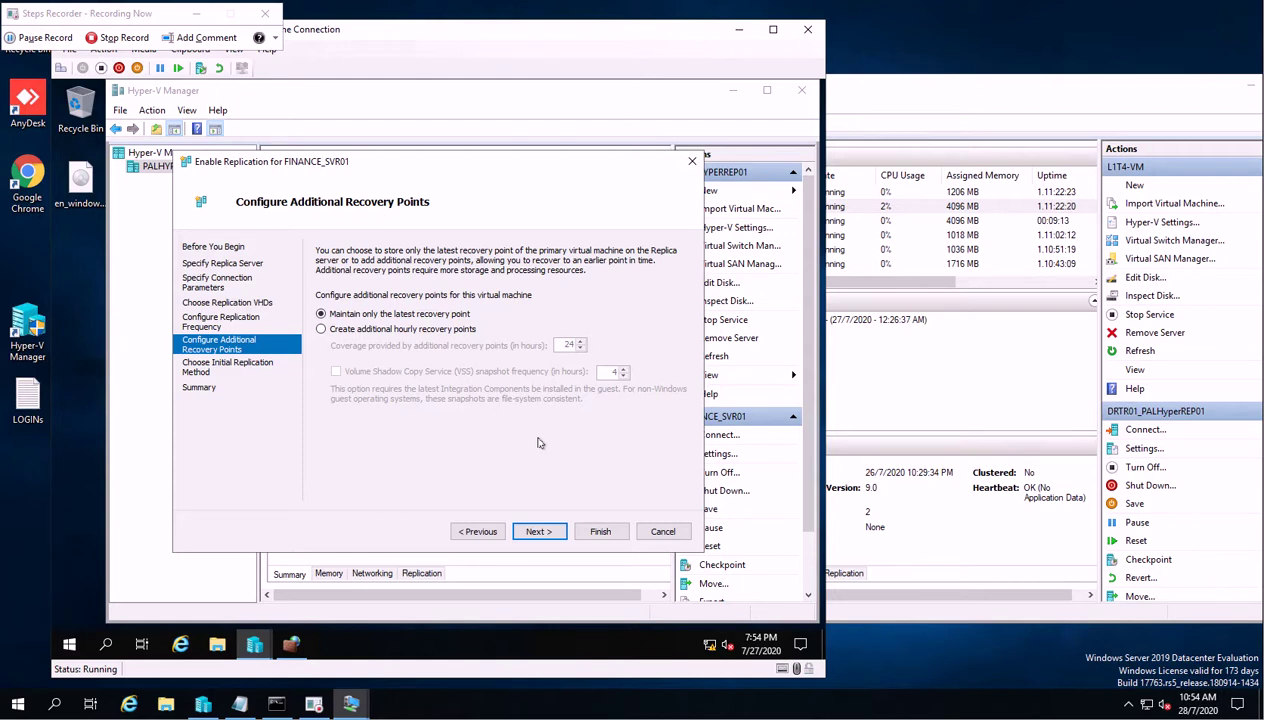
click(539, 530)
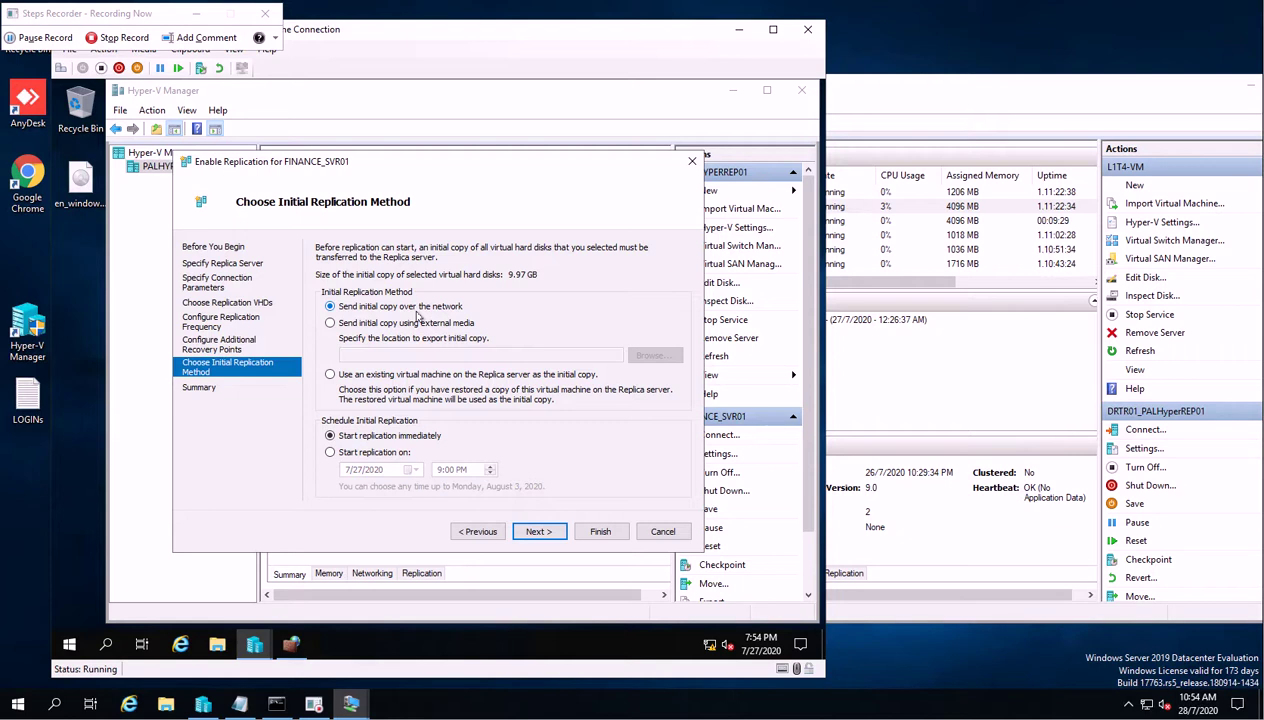
Send the initial copy over the network, set replication to start immediately, and finish the Enable Replication wizard.
click(382, 456)
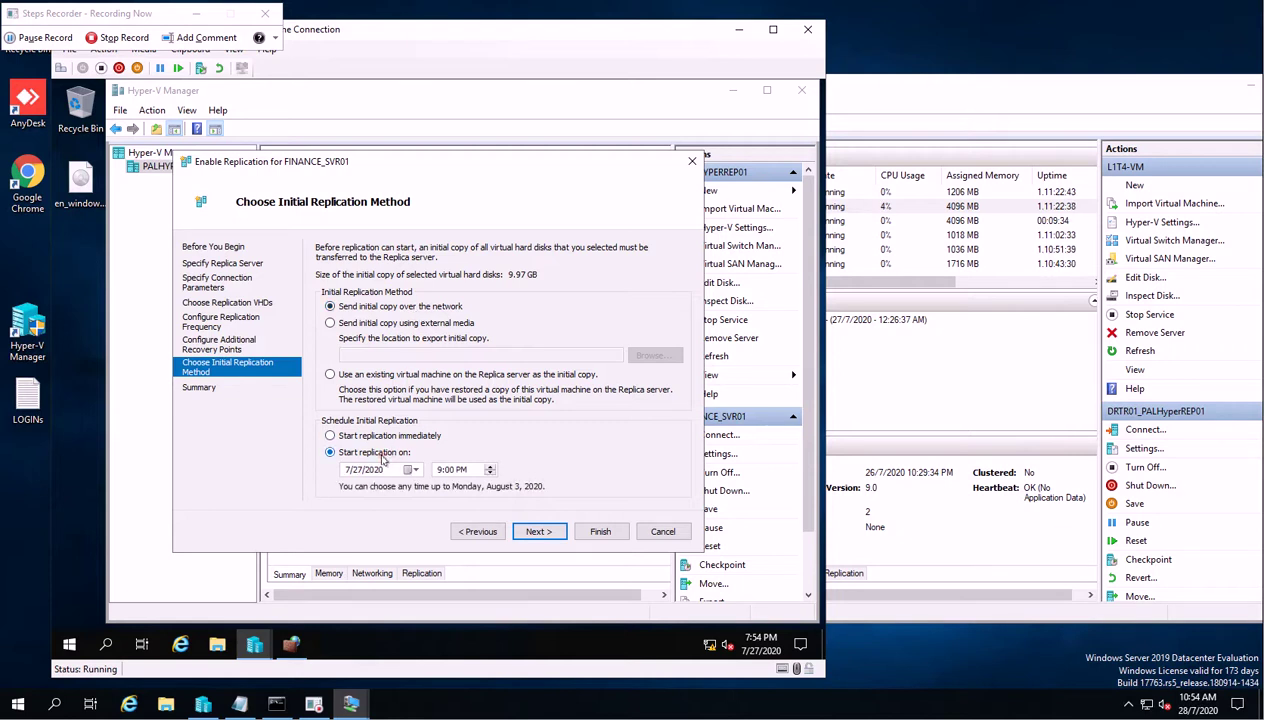
click(378, 438)
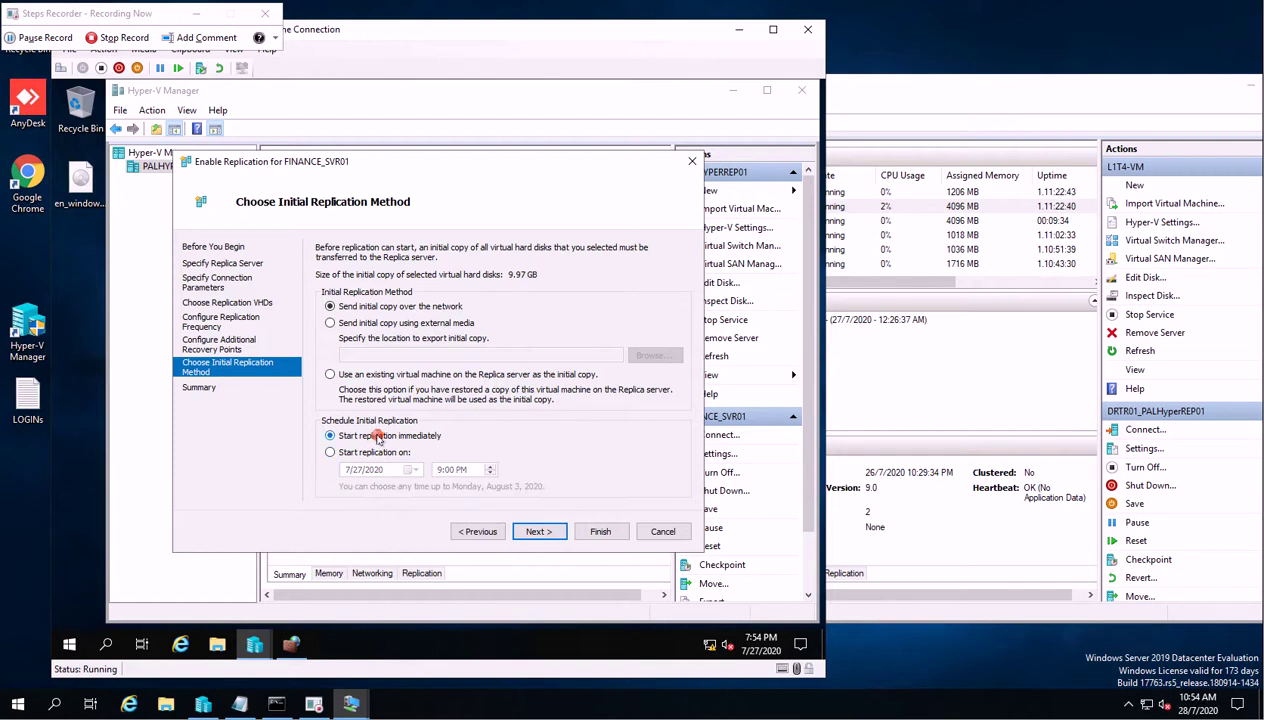
click(539, 533)
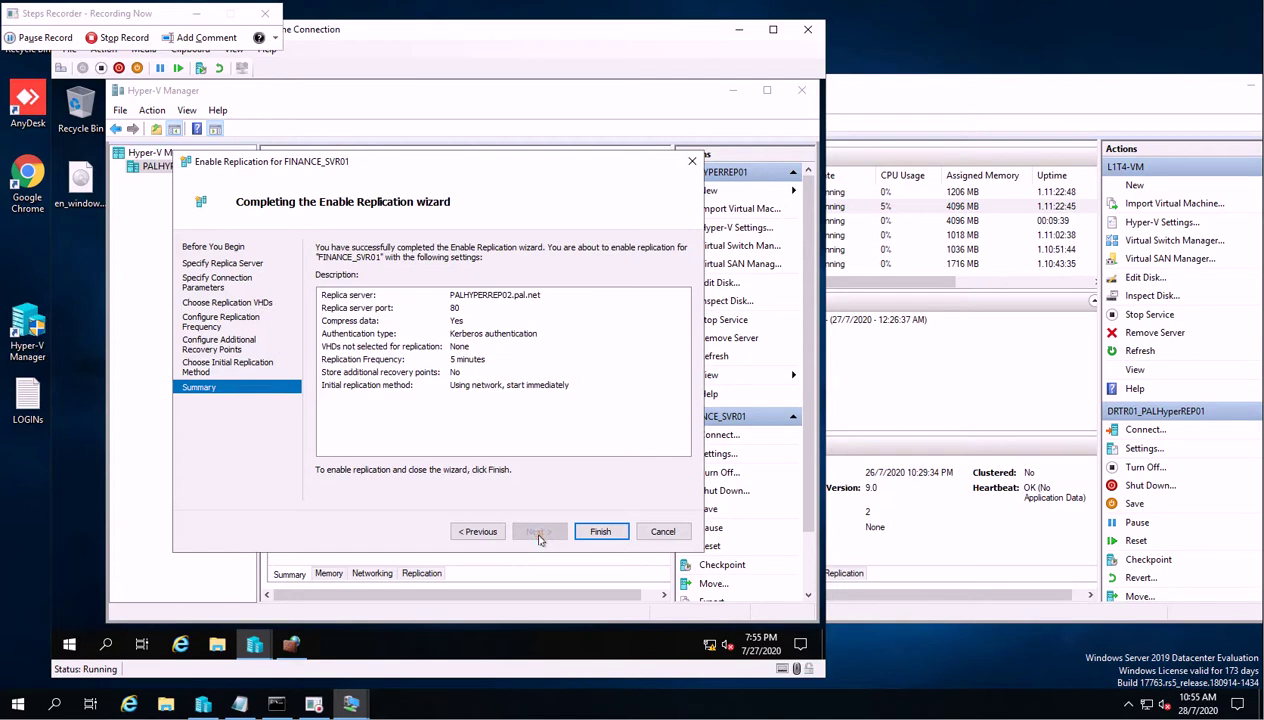
click(592, 536)
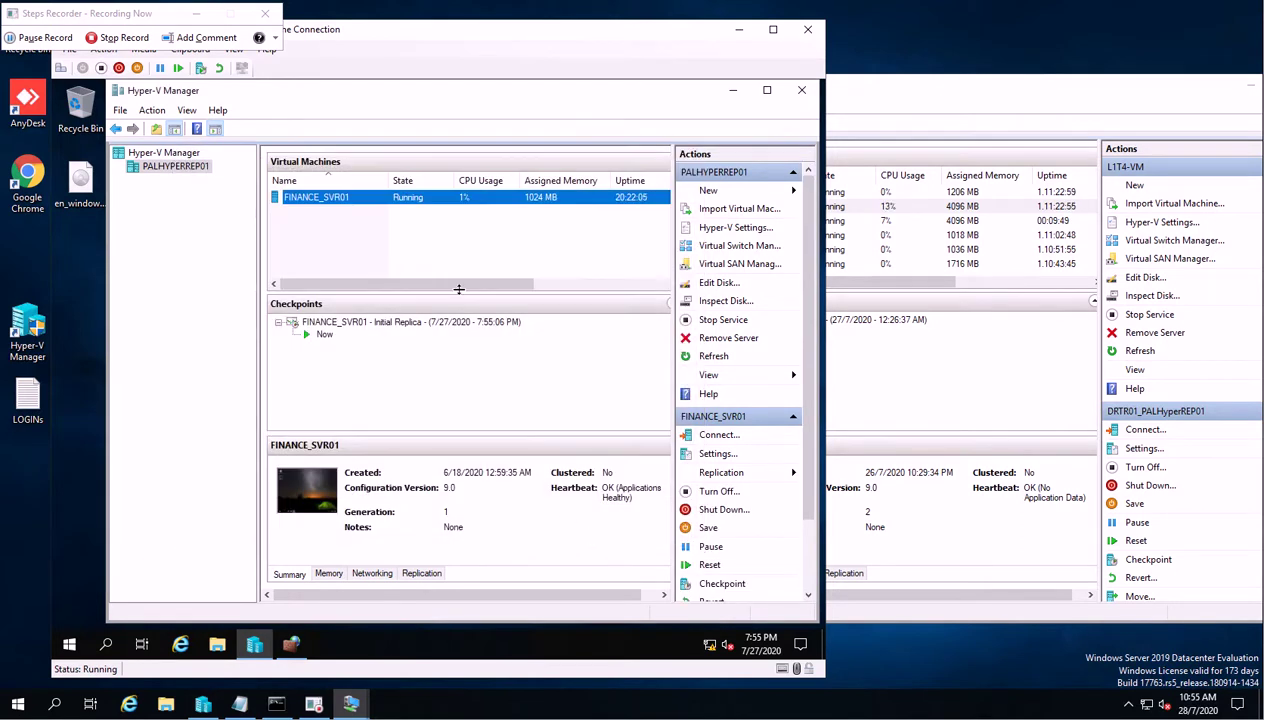
Check the replication status of FINANCE_SVR01 on PALHyperREP01, then bring up the PALHyperREP02 connection to compare its virtual machine list.
drag(454, 285, 555, 285)
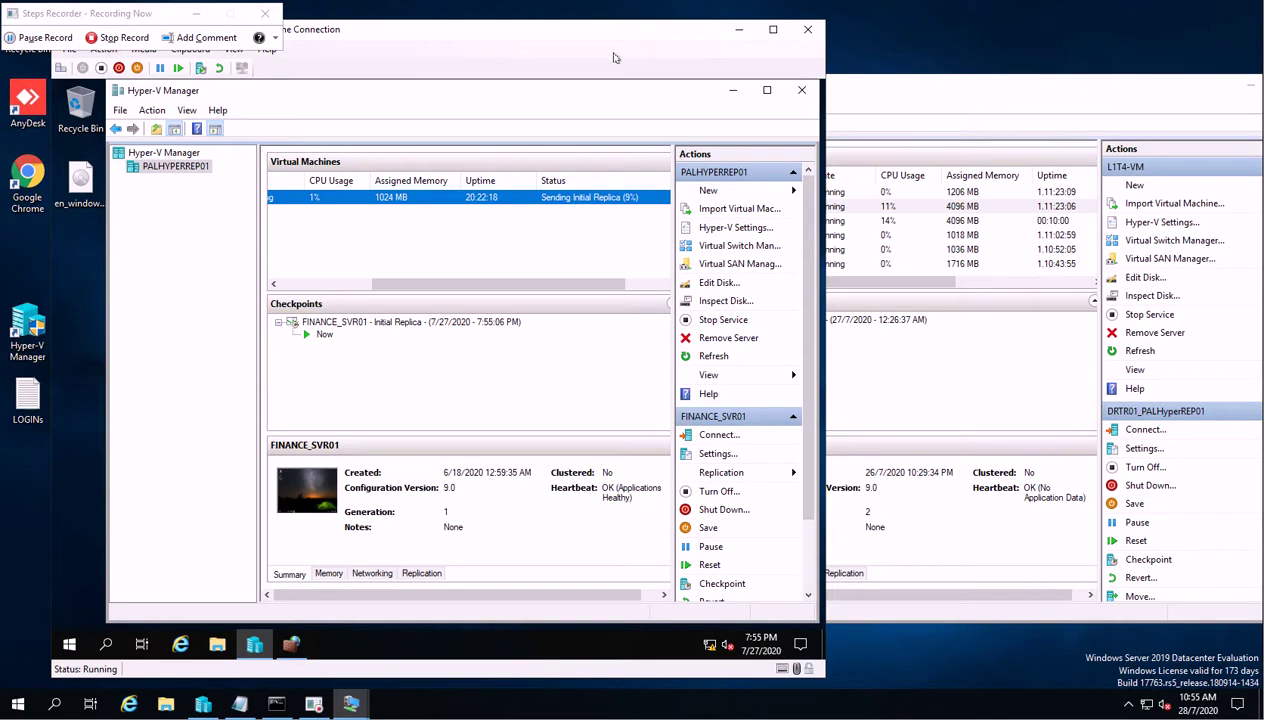
drag(609, 34, 571, 50)
click(571, 47)
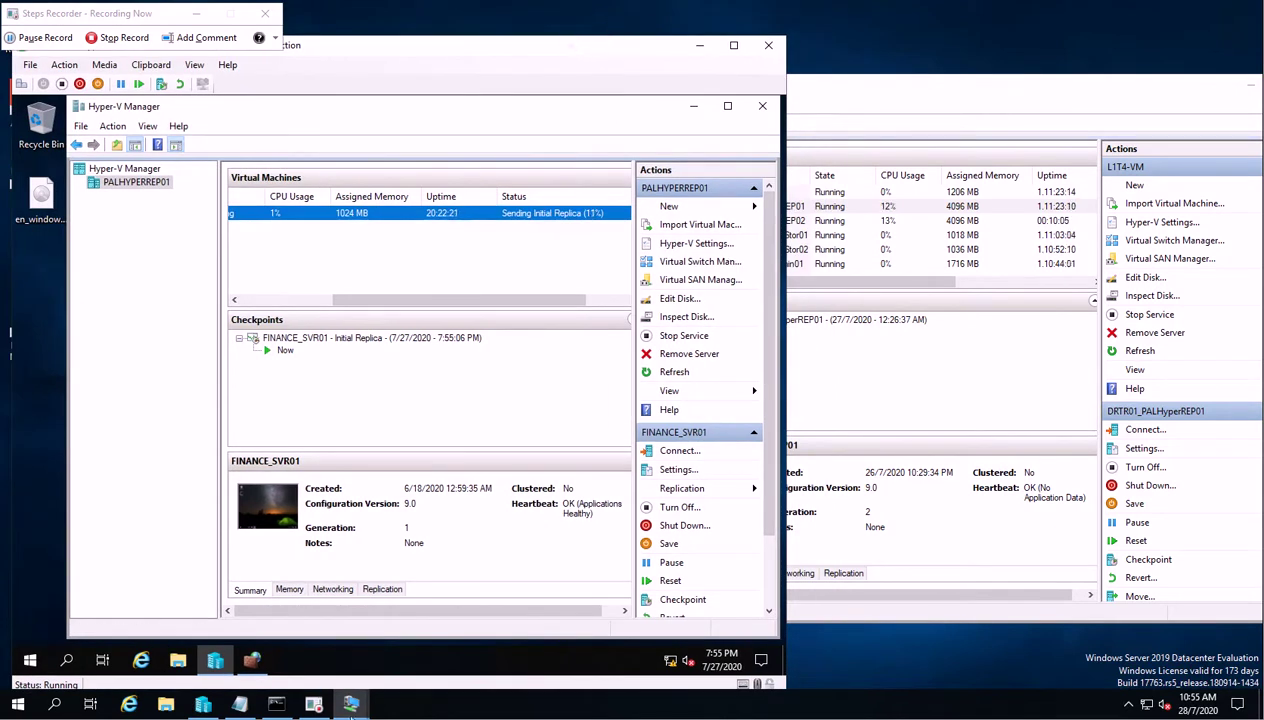
mouse_move(351, 706)
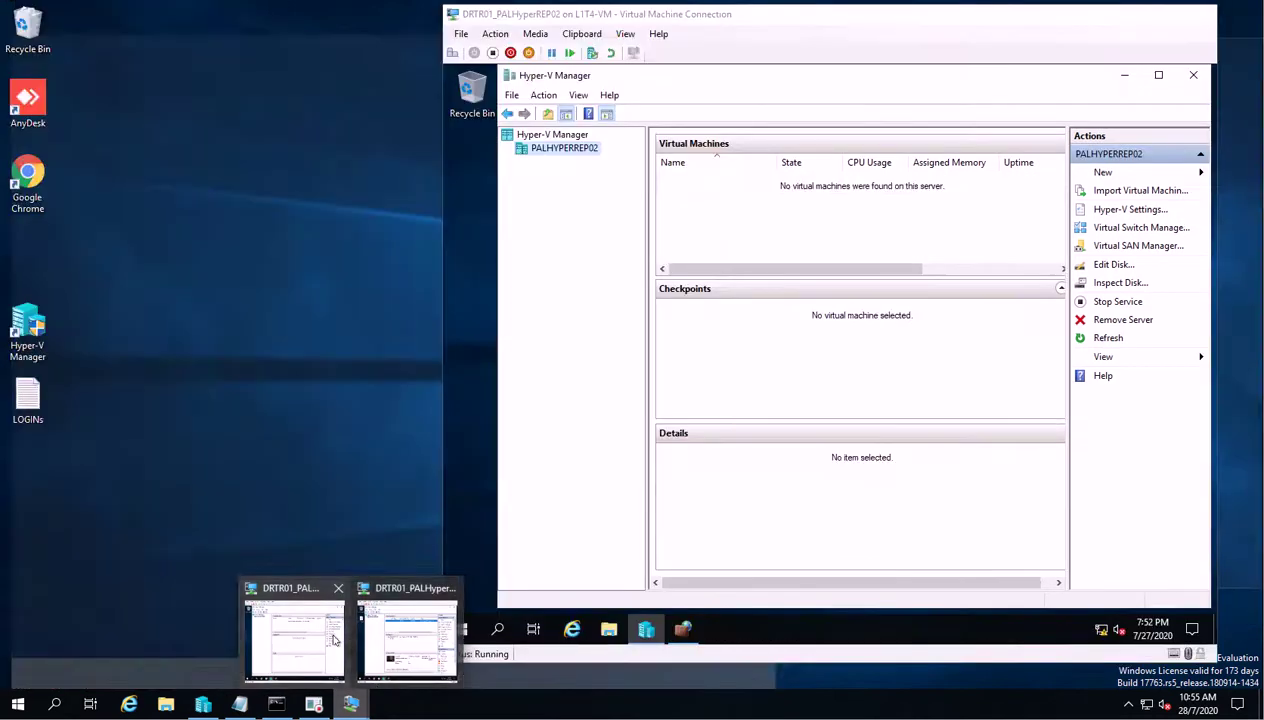
click(365, 660)
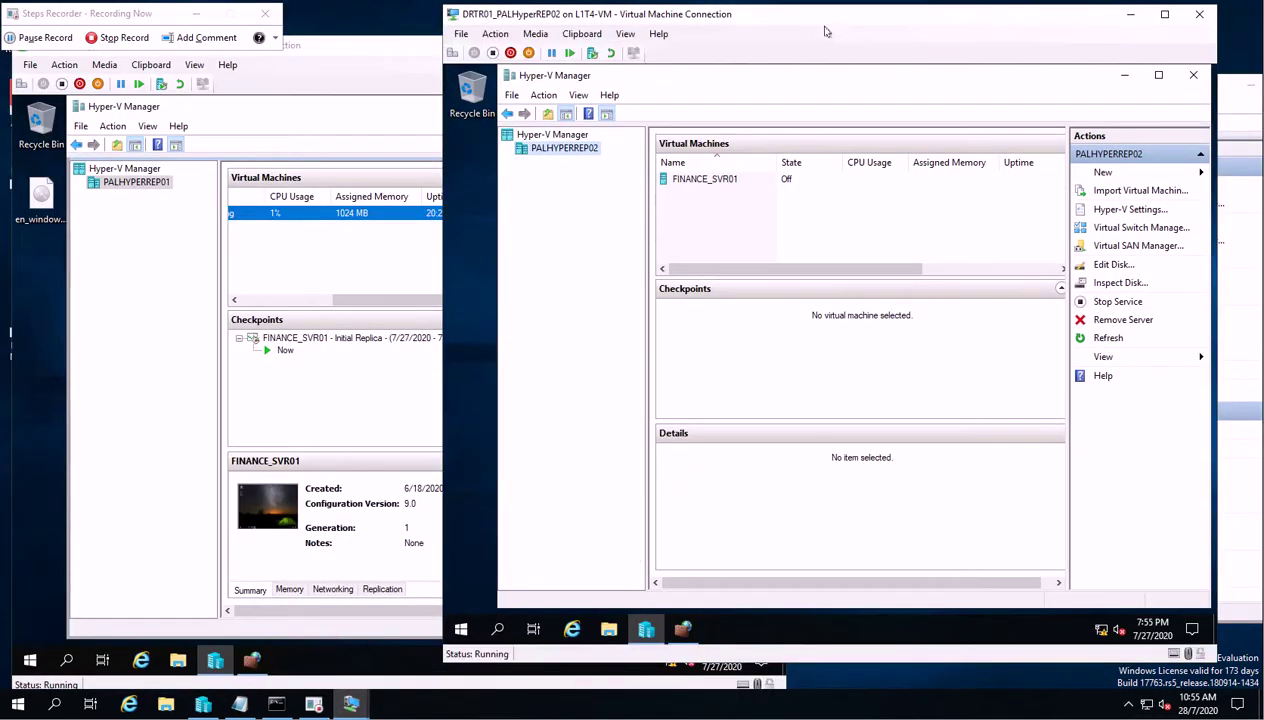
Place the PALHyperREP02 connection window beside PALHyperREP01 and monitor FINANCE_SVR01's initial replication progress, consulting the lab diagram meanwhile.
drag(836, 21, 945, 51)
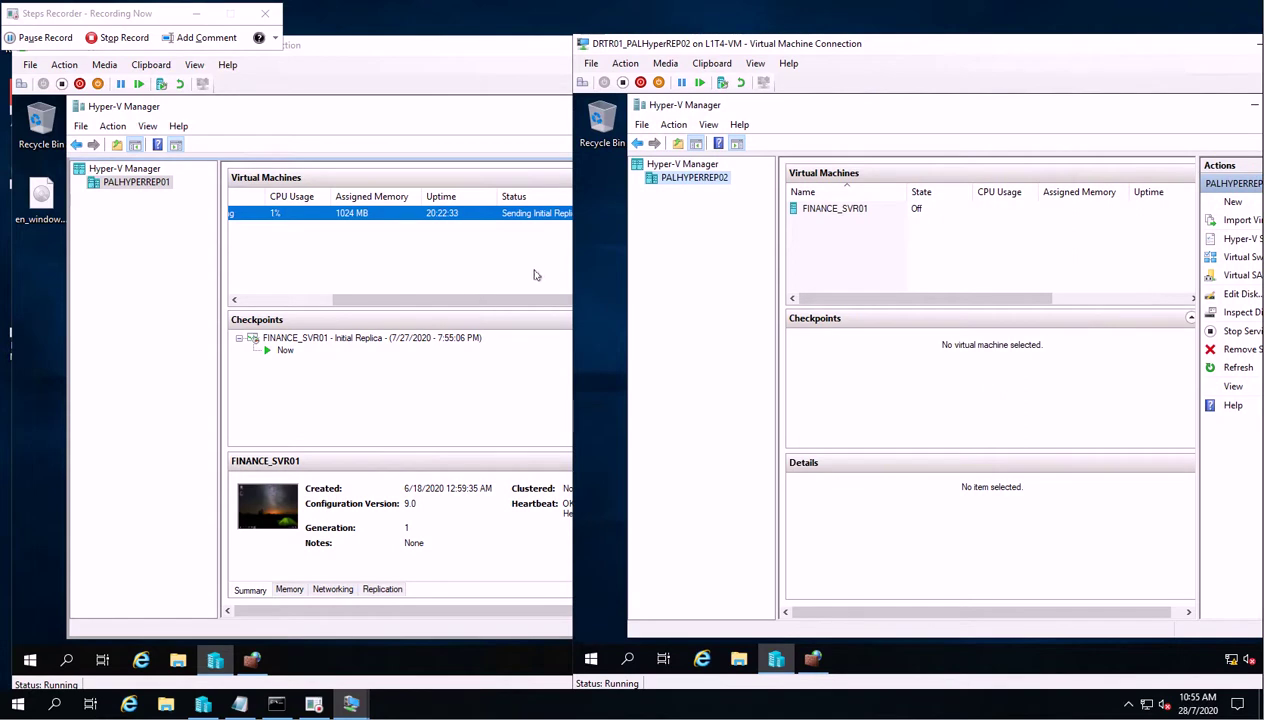
click(490, 302)
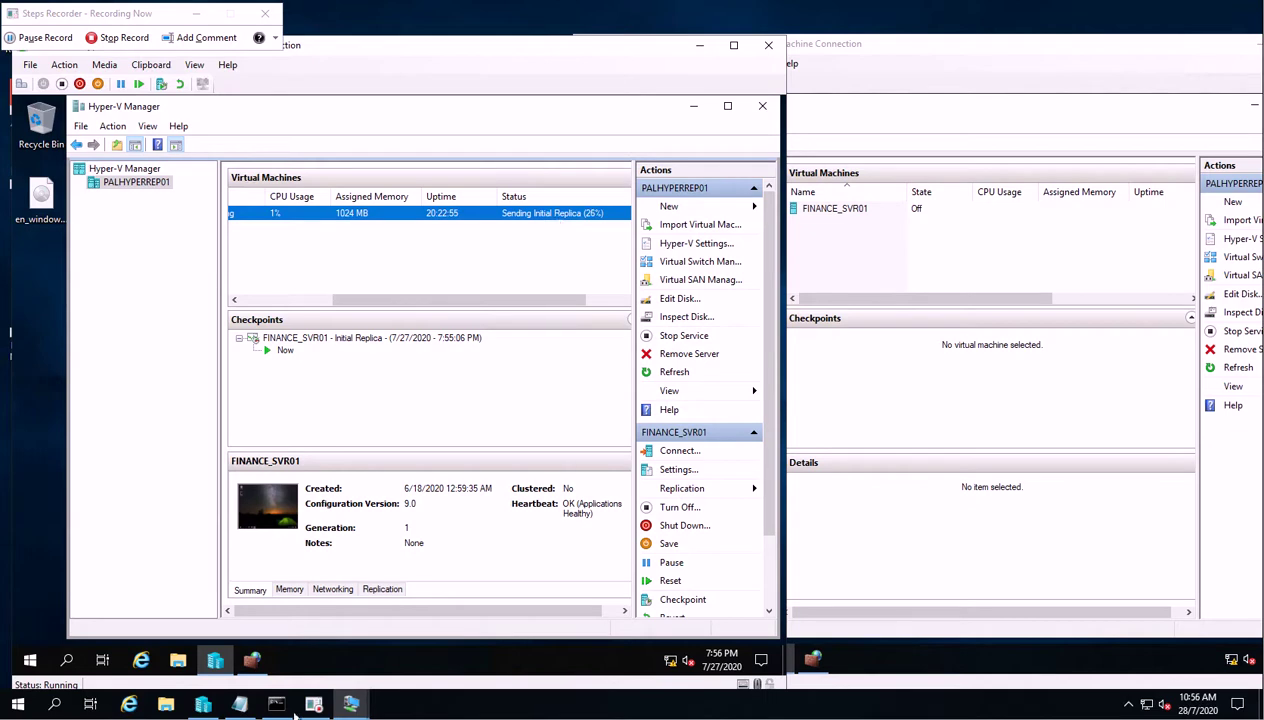
mouse_move(239, 704)
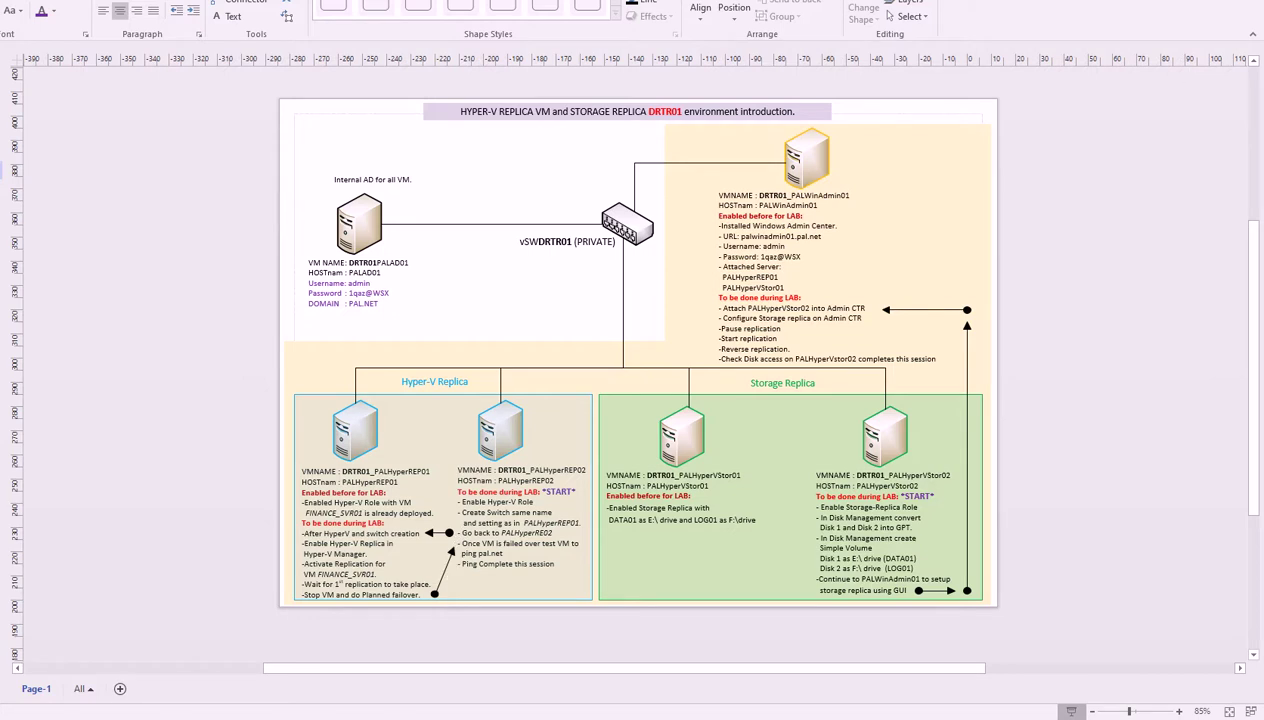
key(alt+Tab)
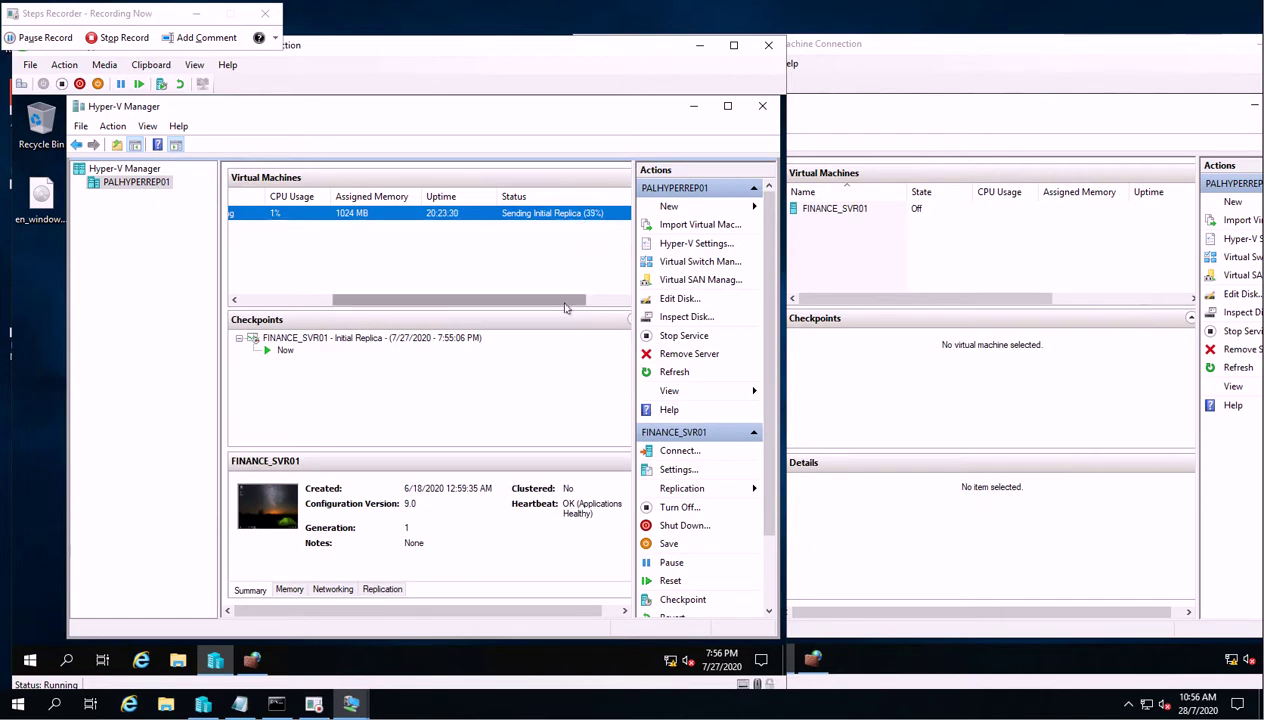
drag(563, 307, 630, 309)
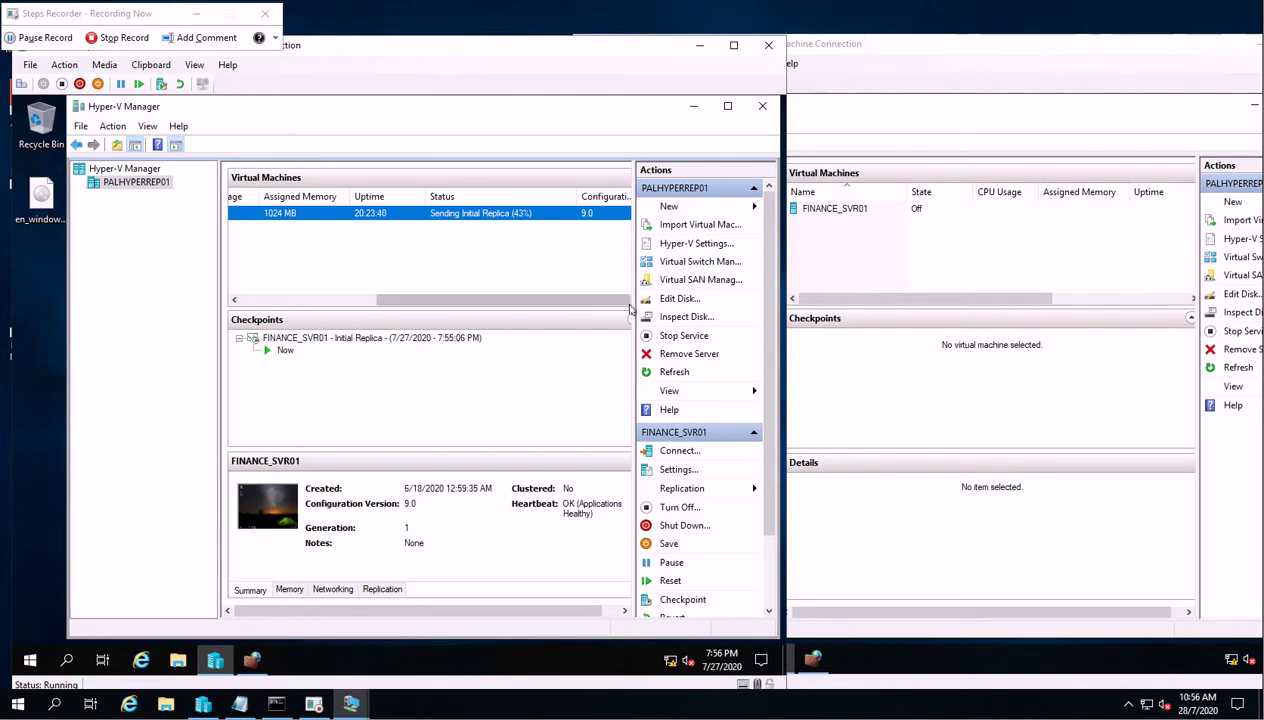
Line up the PALHyperREP01 and PALHyperREP02 connection windows side by side so both virtual machine lists can be compared.
click(525, 47)
drag(525, 47, 515, 47)
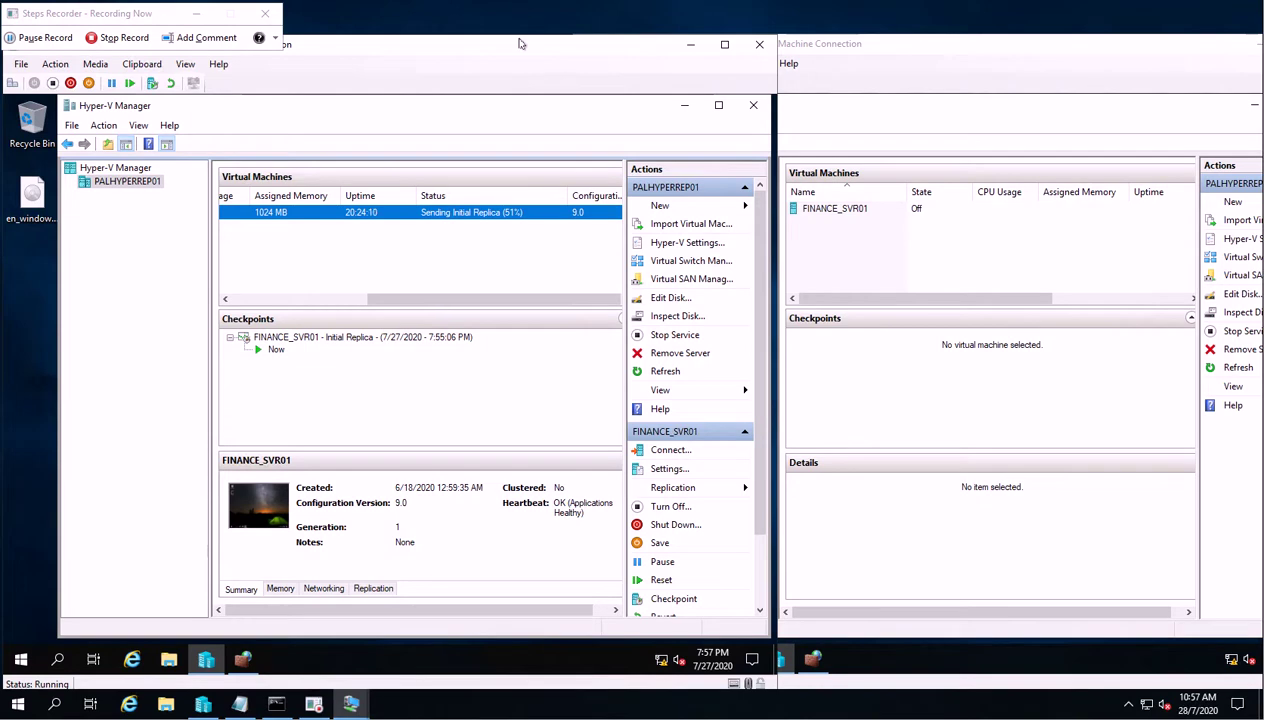
mouse_move(517, 51)
mouse_down()
mouse_move(503, 57)
mouse_move(517, 58)
mouse_up()
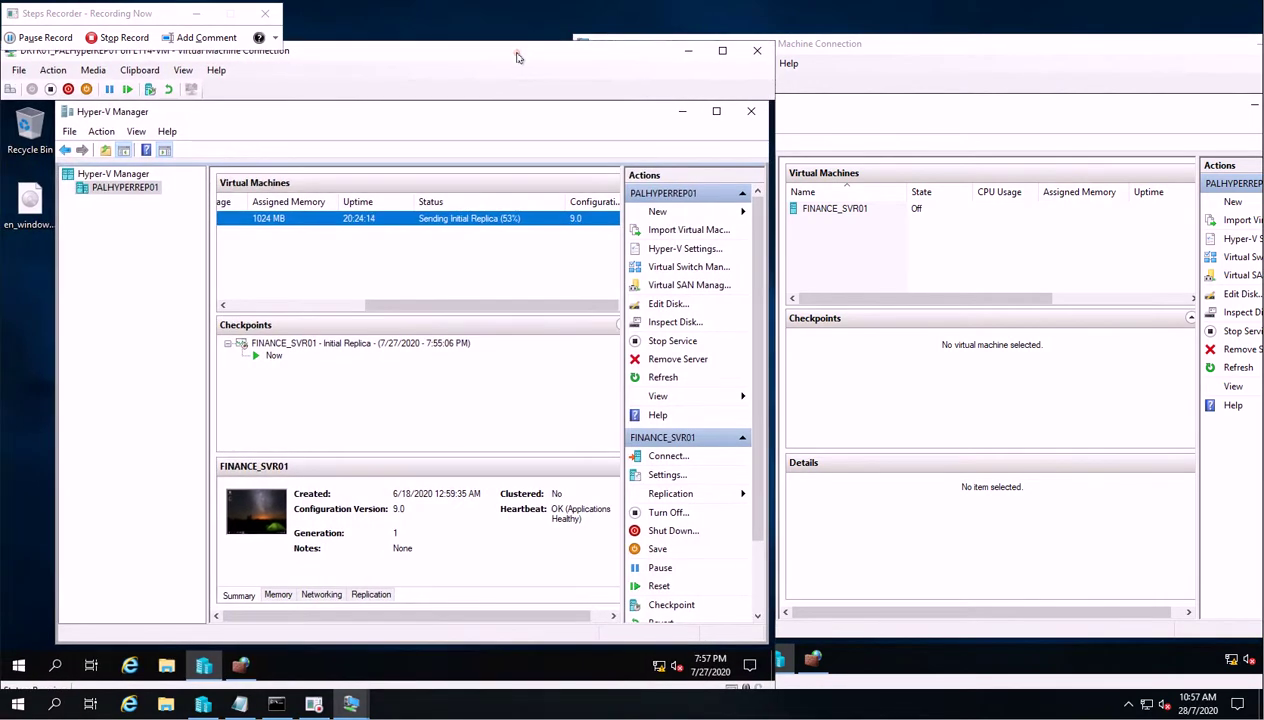
click(875, 45)
drag(607, 49, 614, 56)
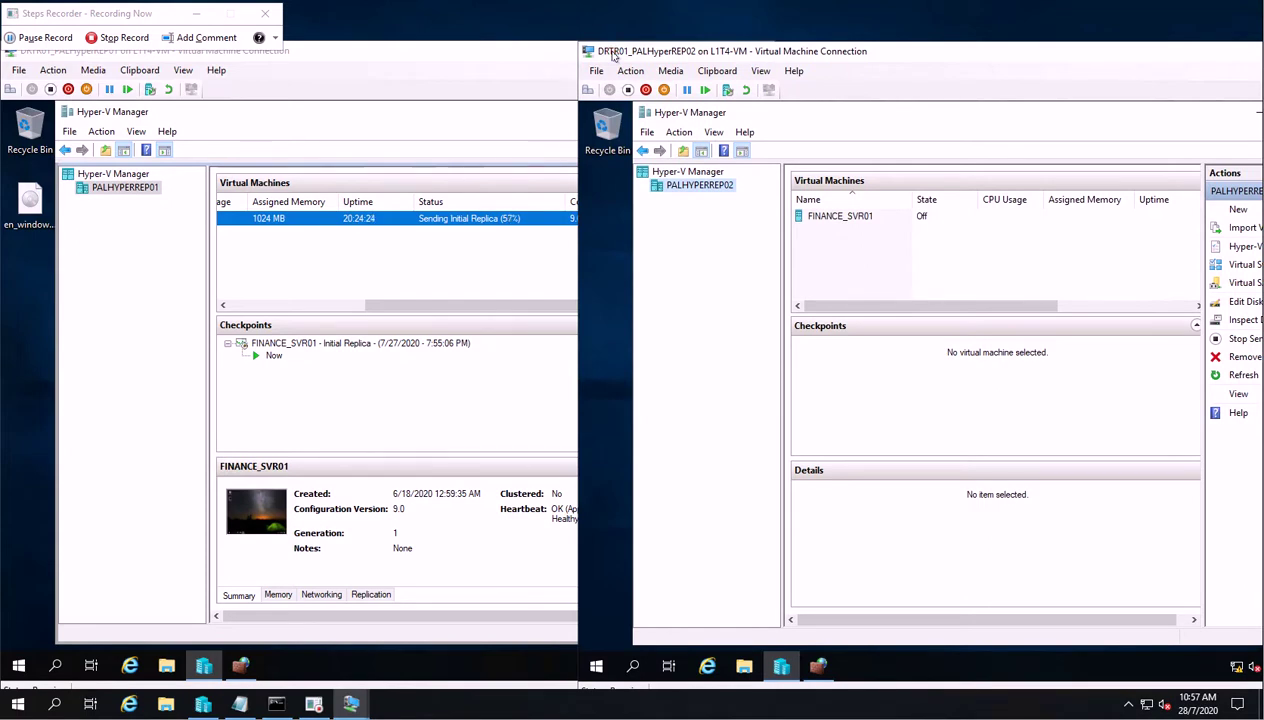
click(484, 60)
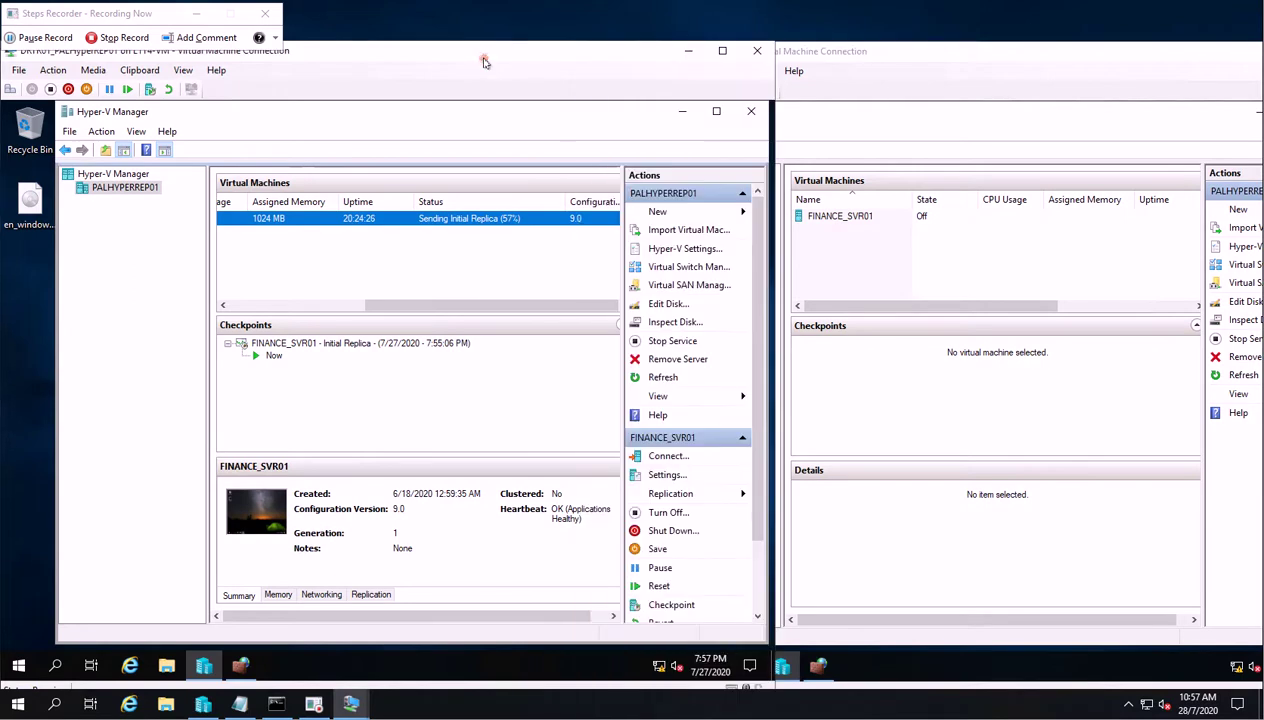
click(866, 59)
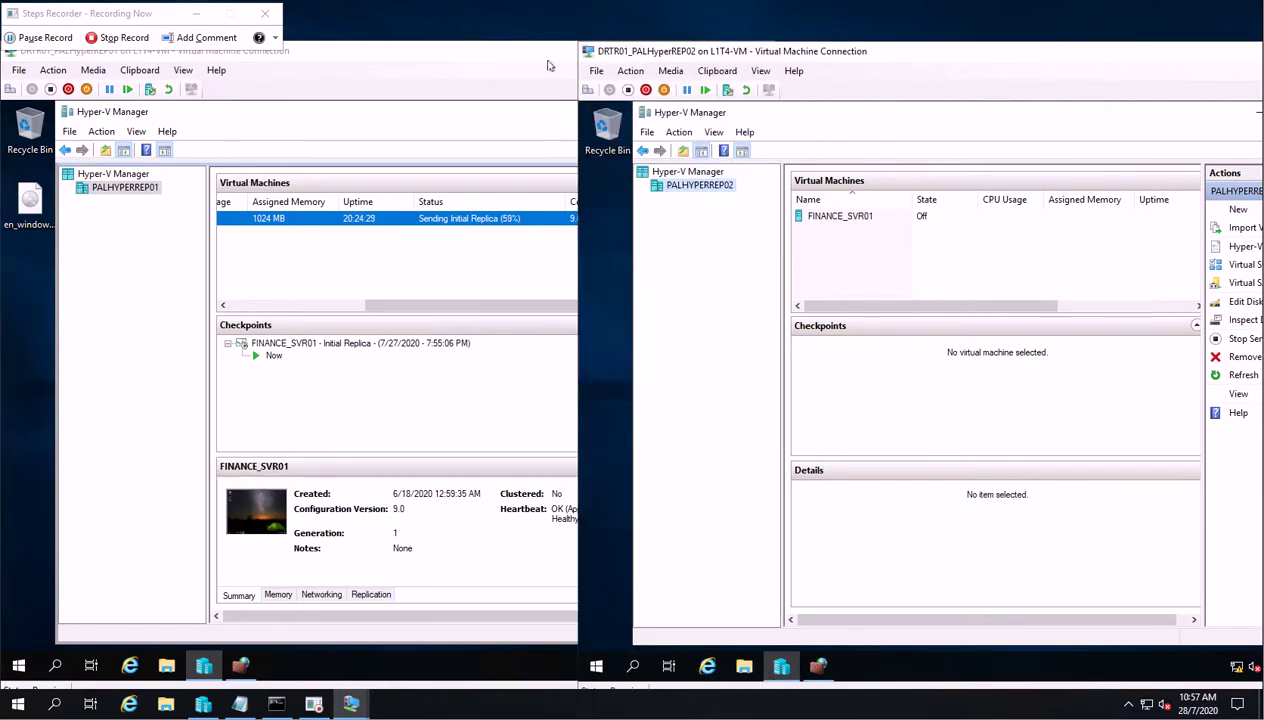
click(507, 58)
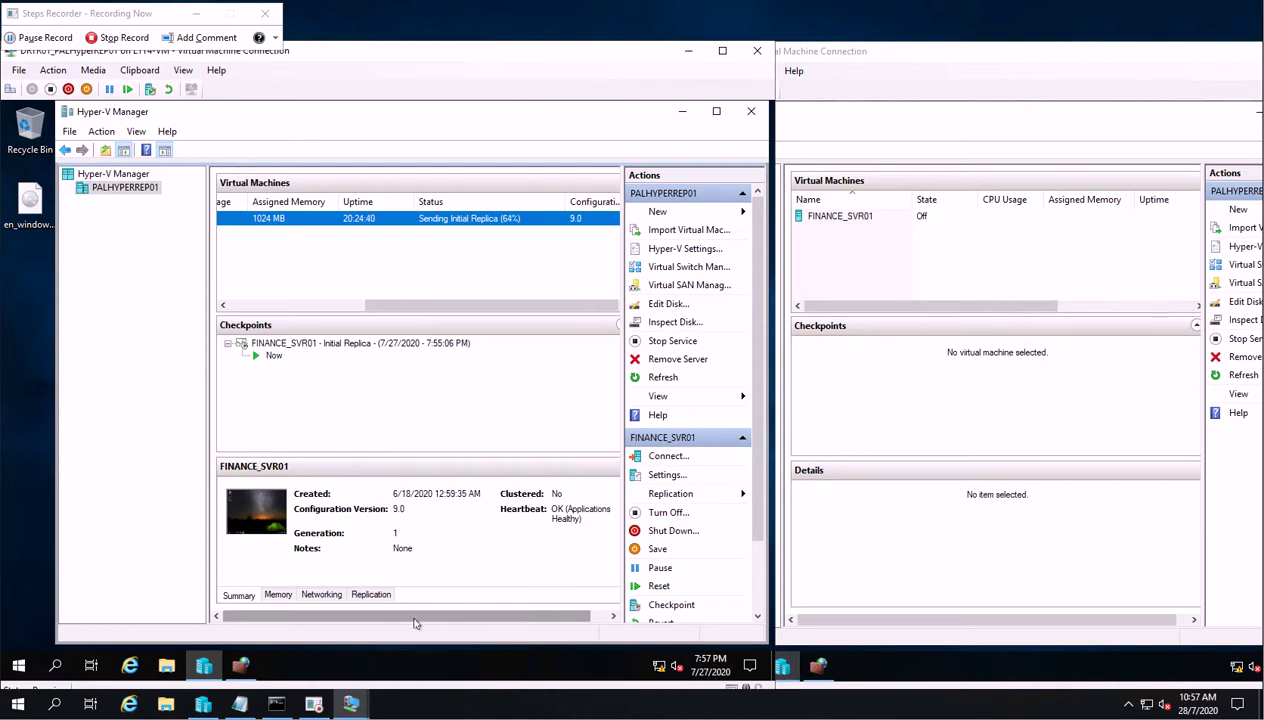
mouse_move(417, 619)
mouse_down()
mouse_move(470, 619)
mouse_move(417, 620)
mouse_up()
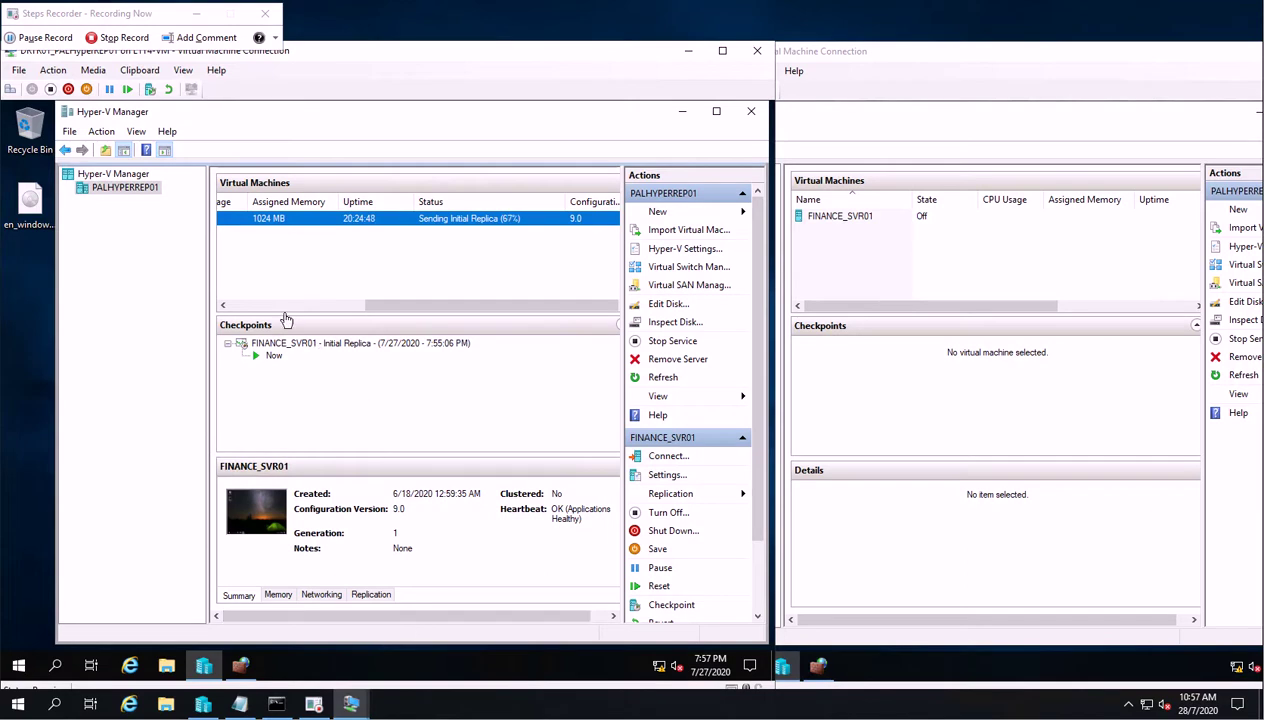
Narrow the Name, State, CPU Usage, Assigned Memory and Uptime columns on PALHyperREP01 so they fit in view together with Status.
drag(371, 304, 320, 309)
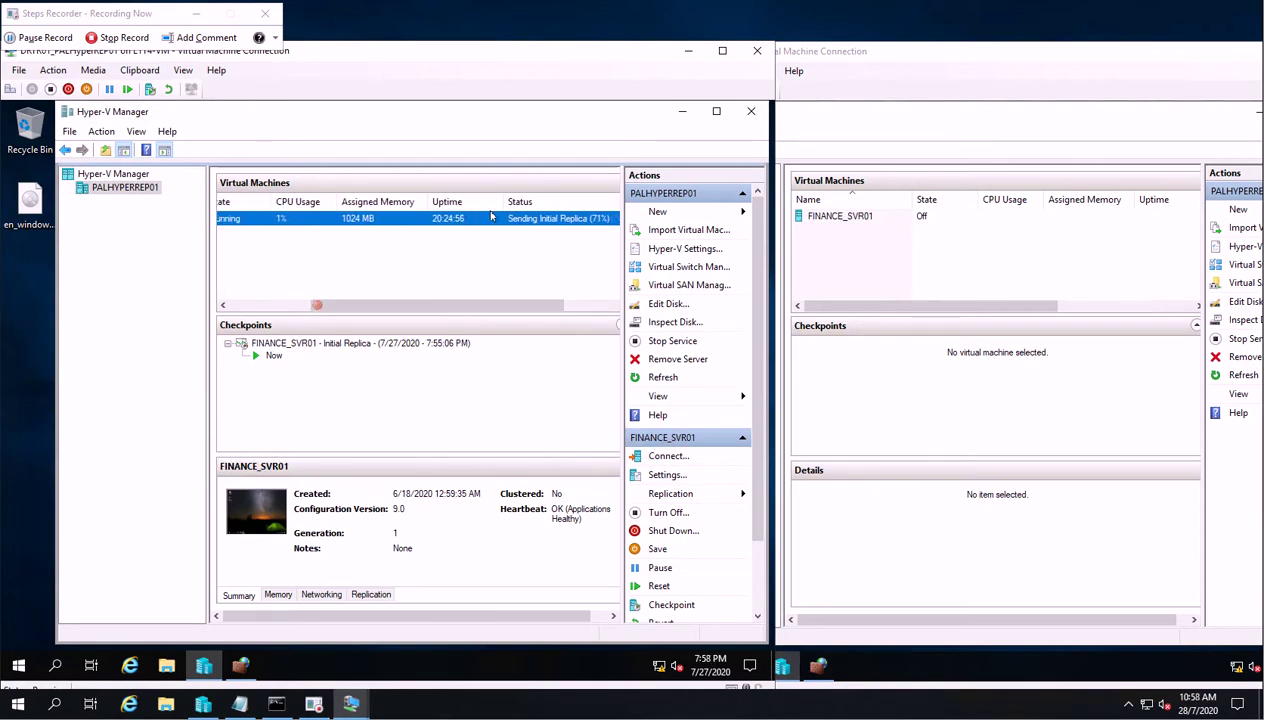
drag(500, 204, 481, 204)
drag(336, 202, 313, 201)
drag(378, 308, 335, 309)
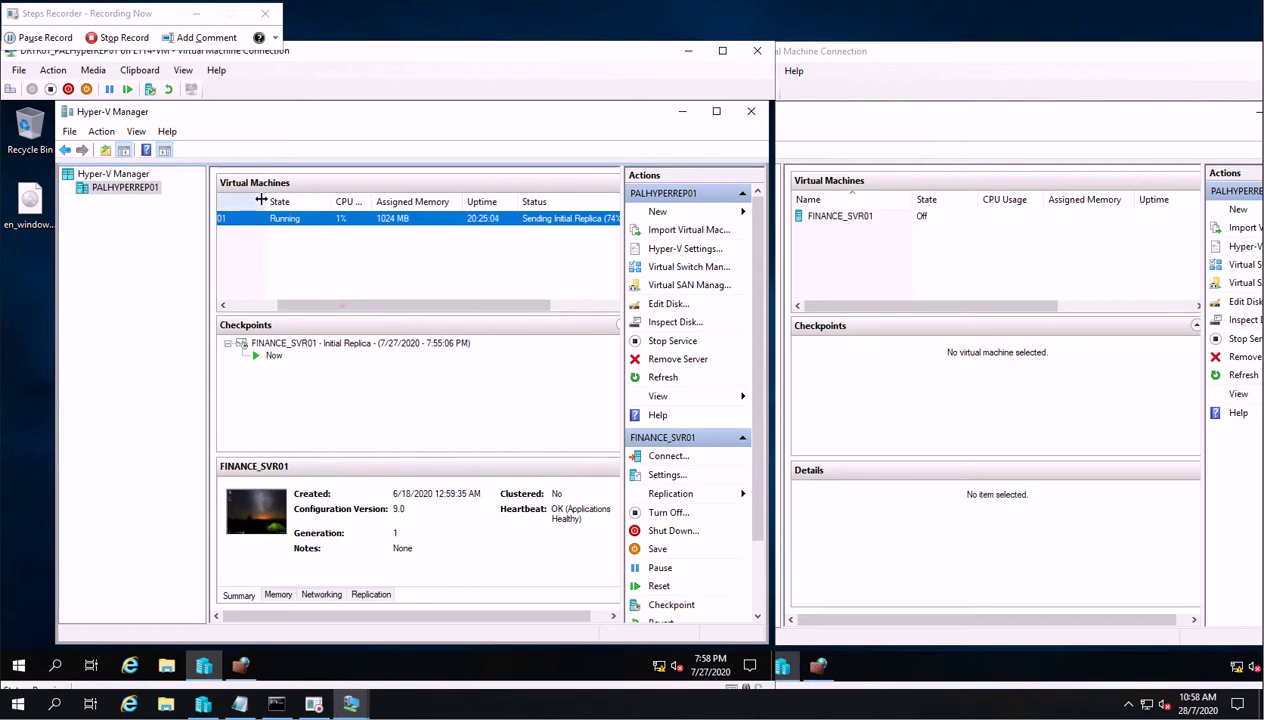
drag(257, 201, 286, 201)
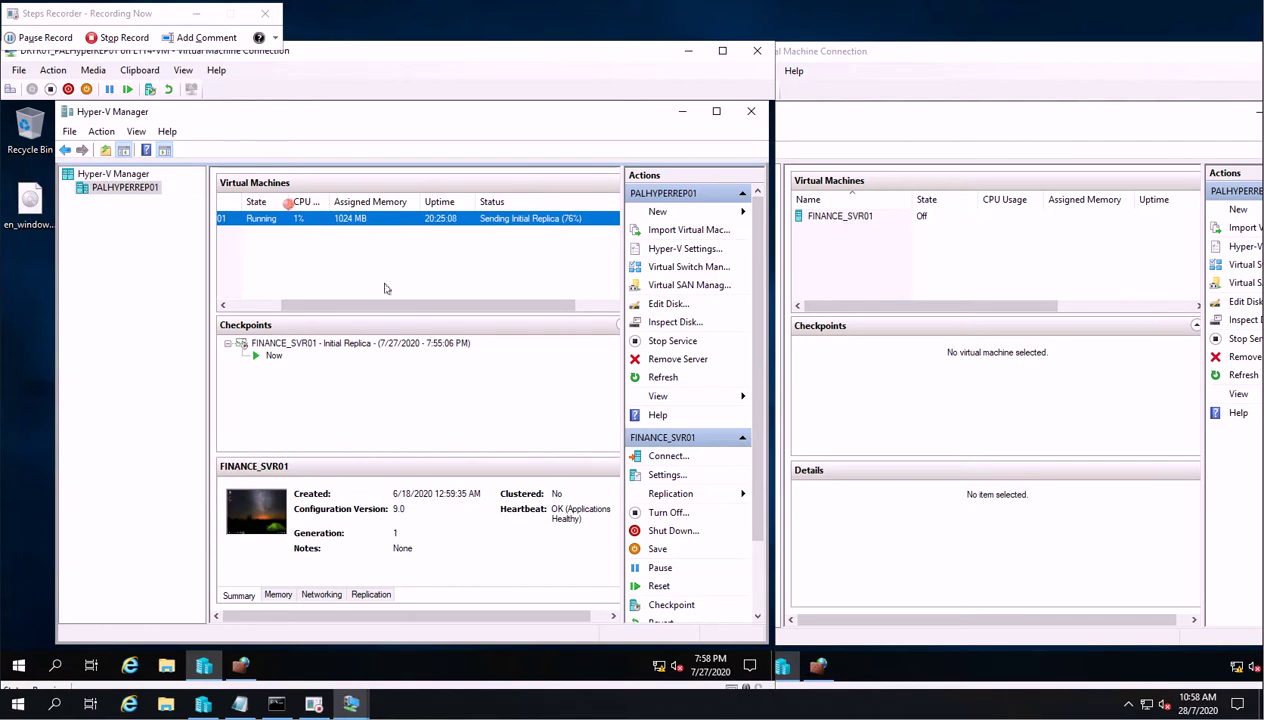
drag(383, 307, 341, 307)
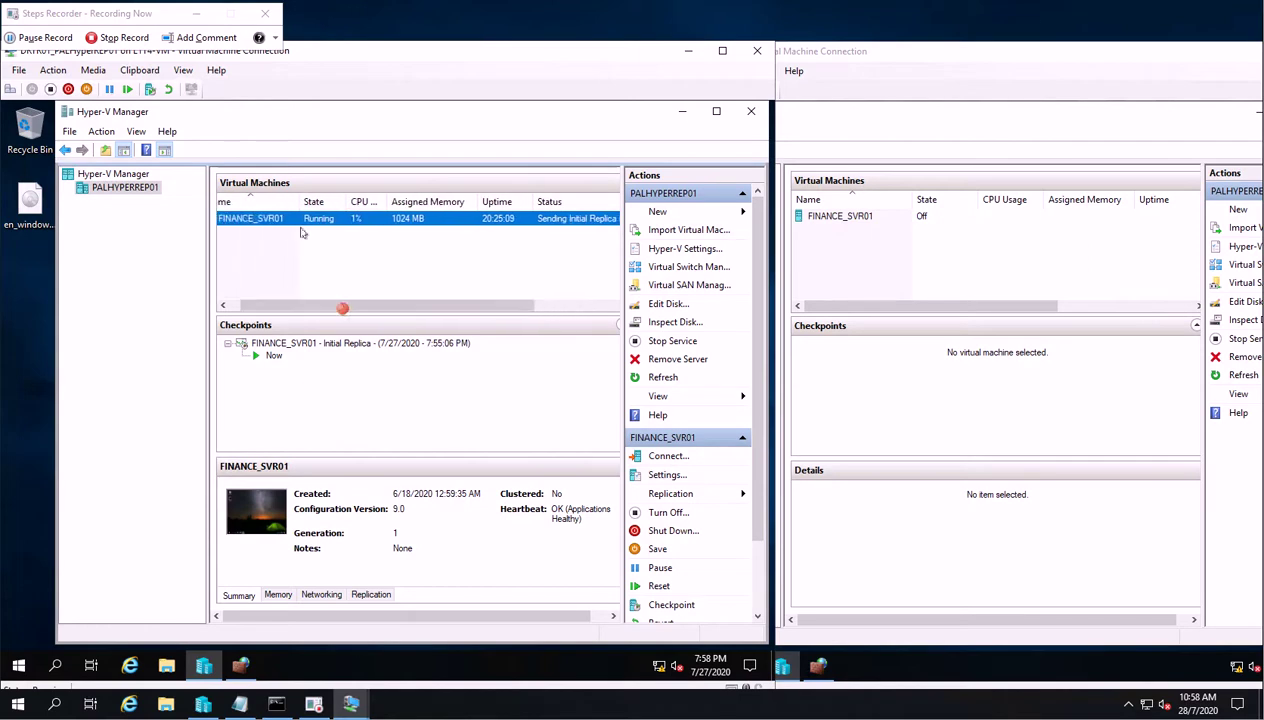
drag(297, 202, 286, 203)
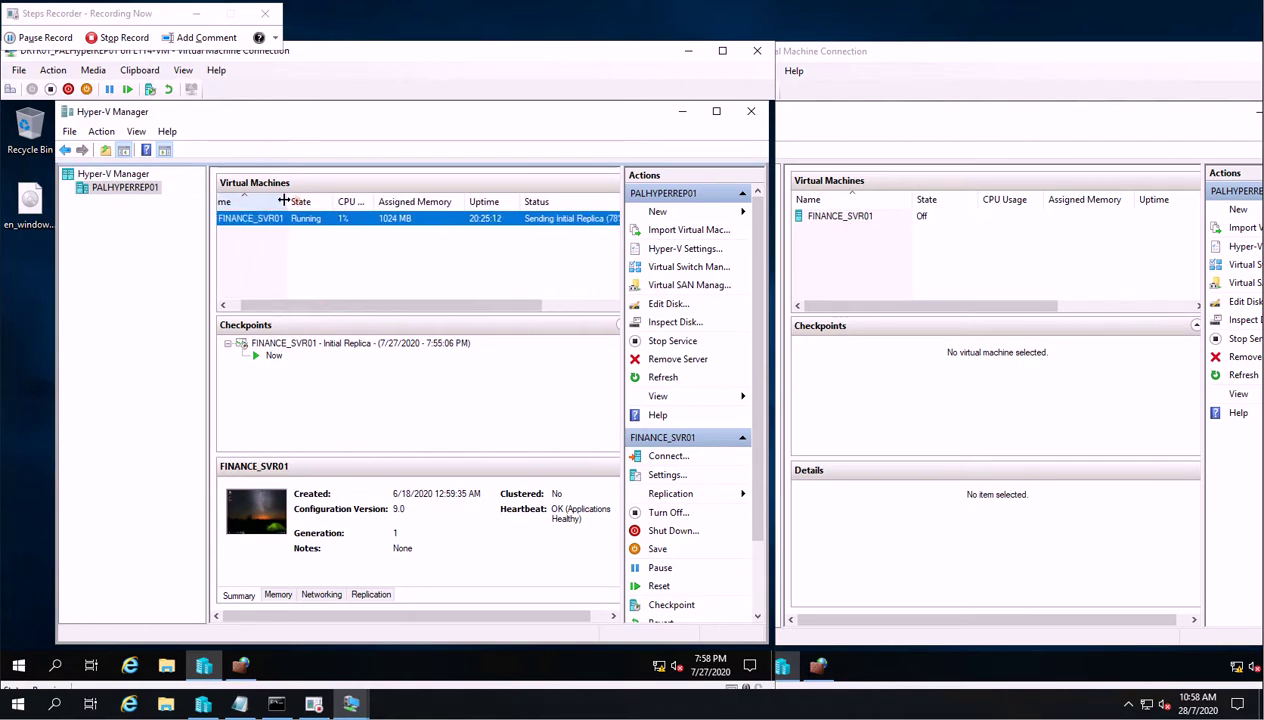
drag(463, 202, 504, 202)
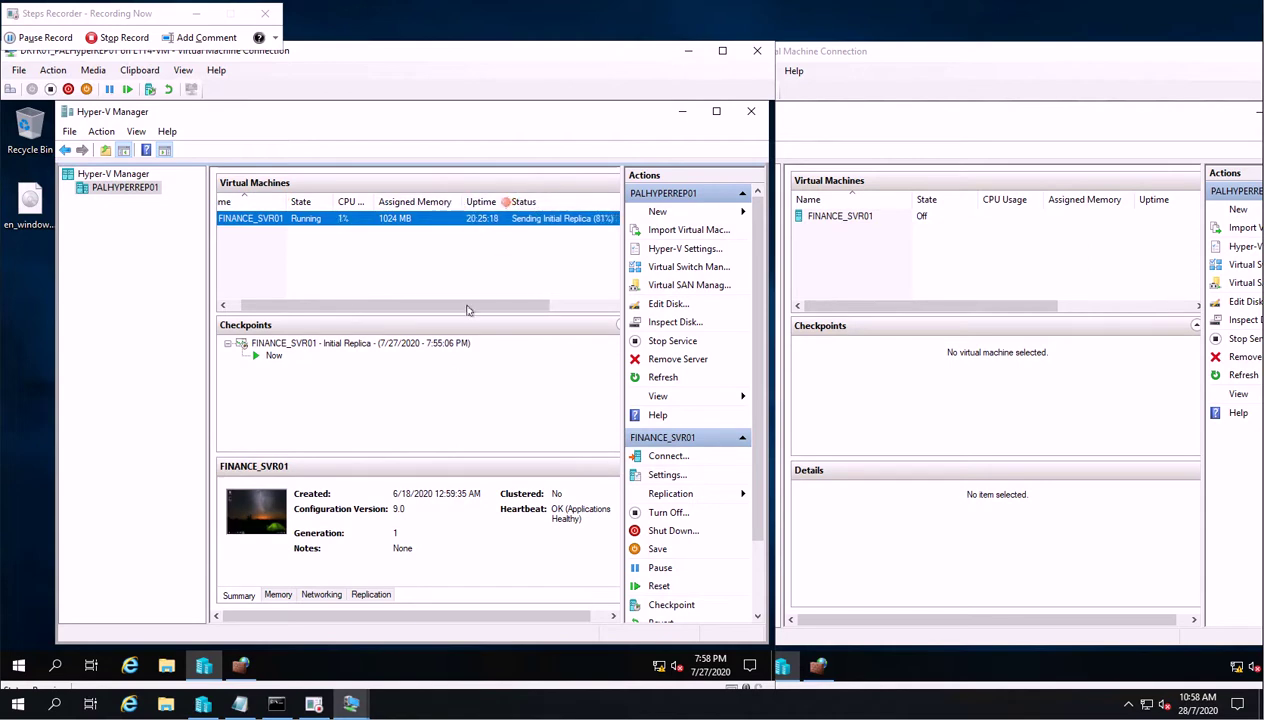
drag(463, 313, 464, 313)
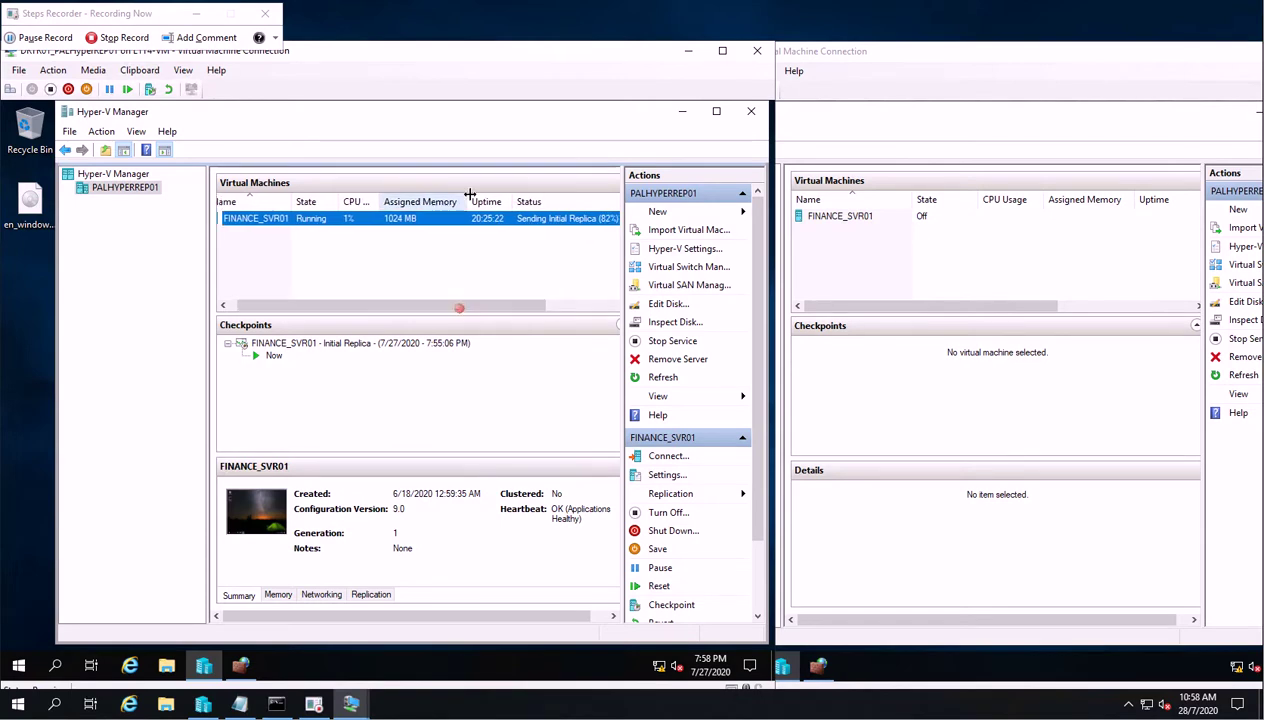
drag(464, 202, 433, 202)
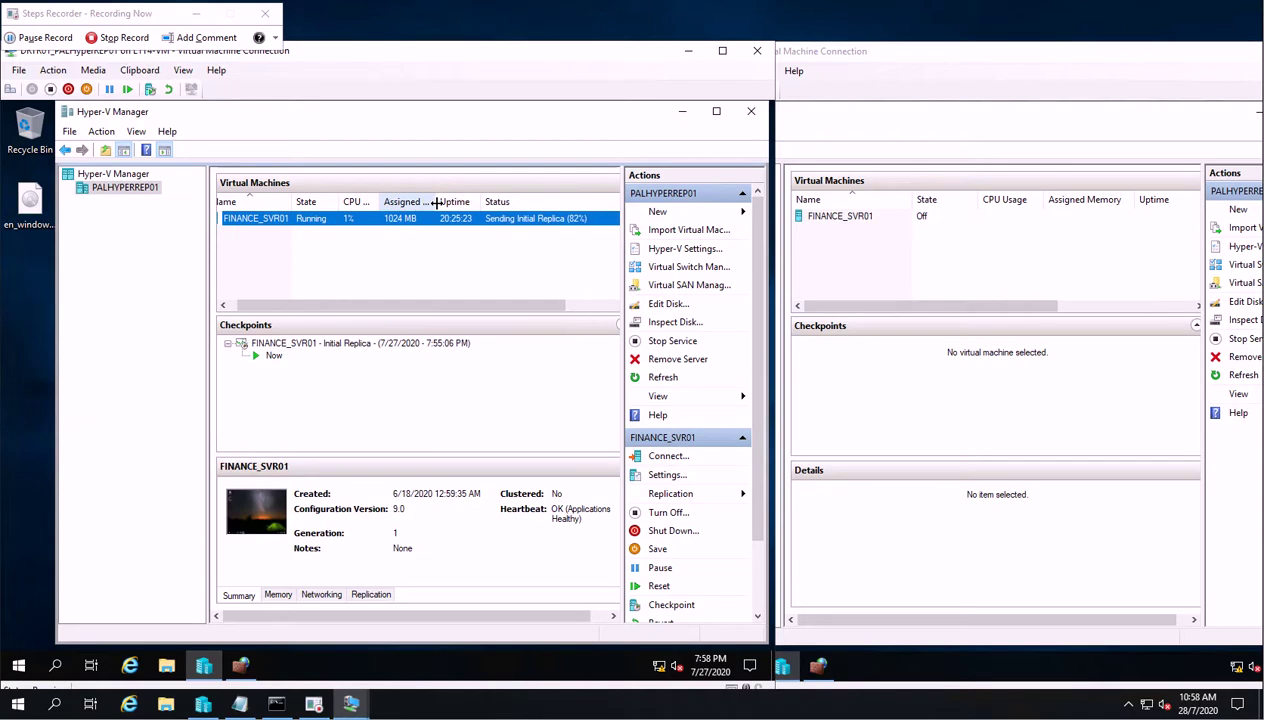
drag(458, 305, 414, 309)
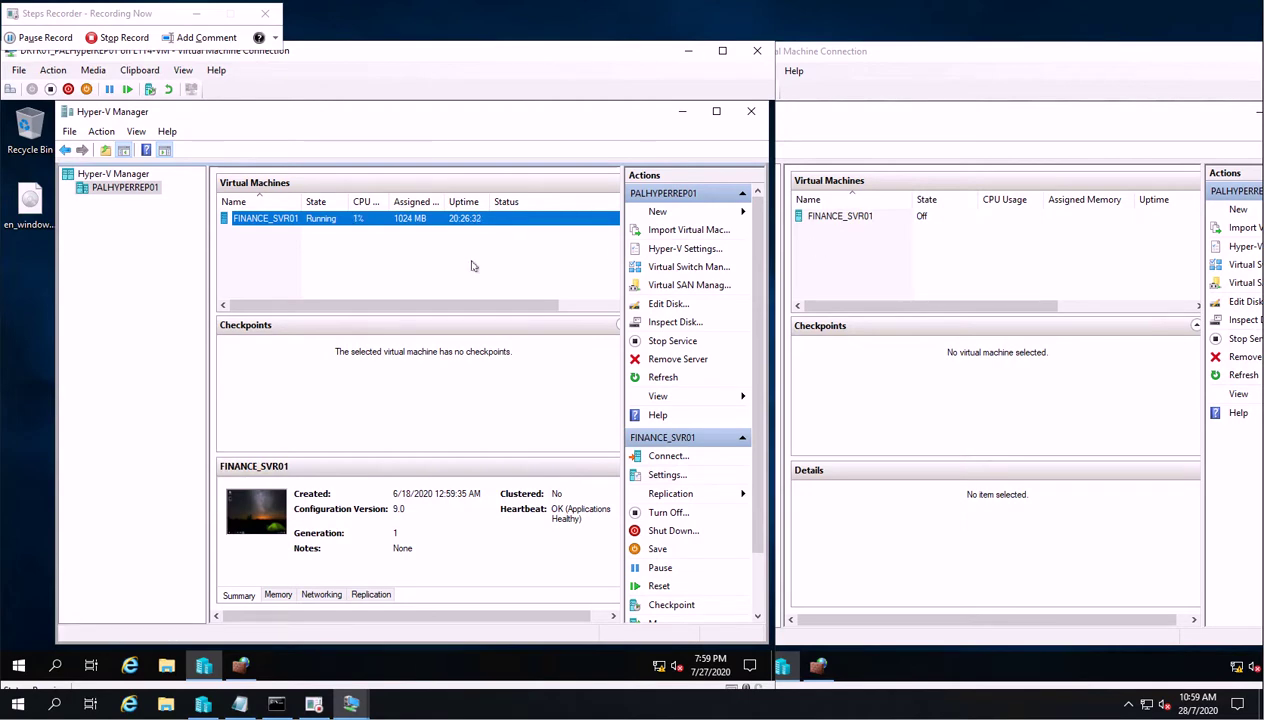
Shut down FINANCE_SVR01 on PALHyperREP01 and run a planned failover that starts the replica virtual machine without reversing the replication direction.
right_click(260, 222)
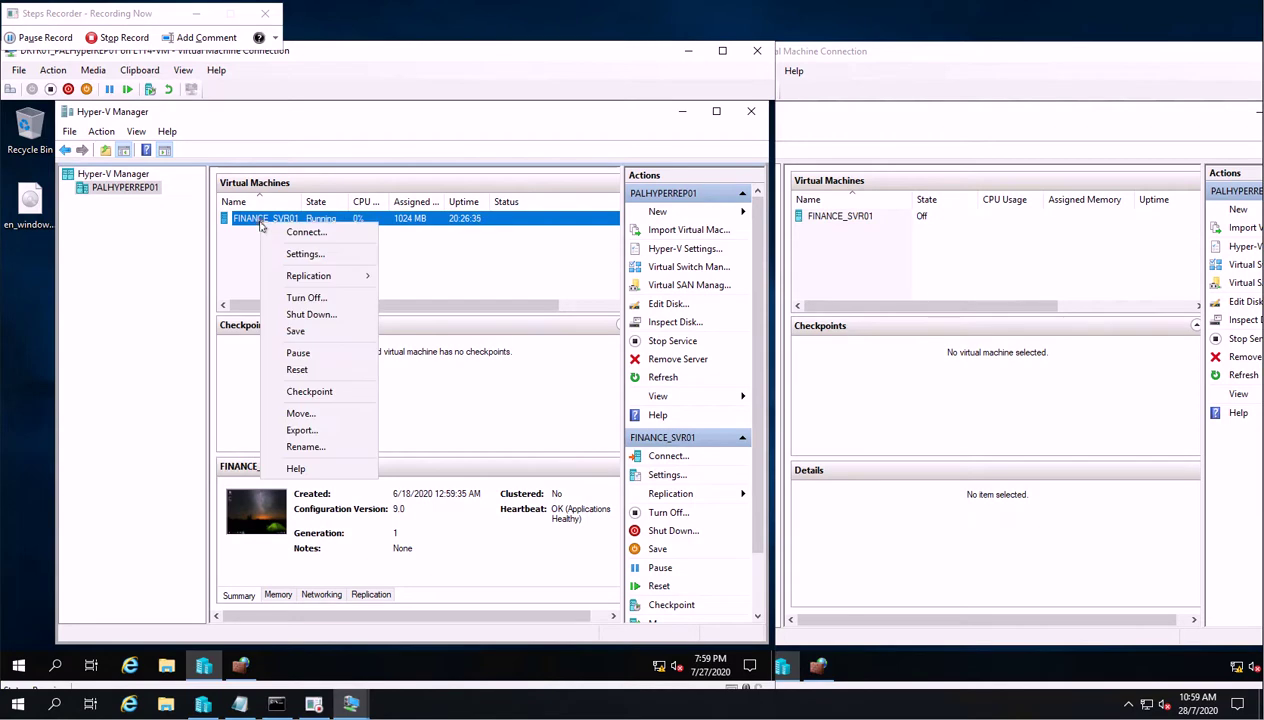
click(277, 316)
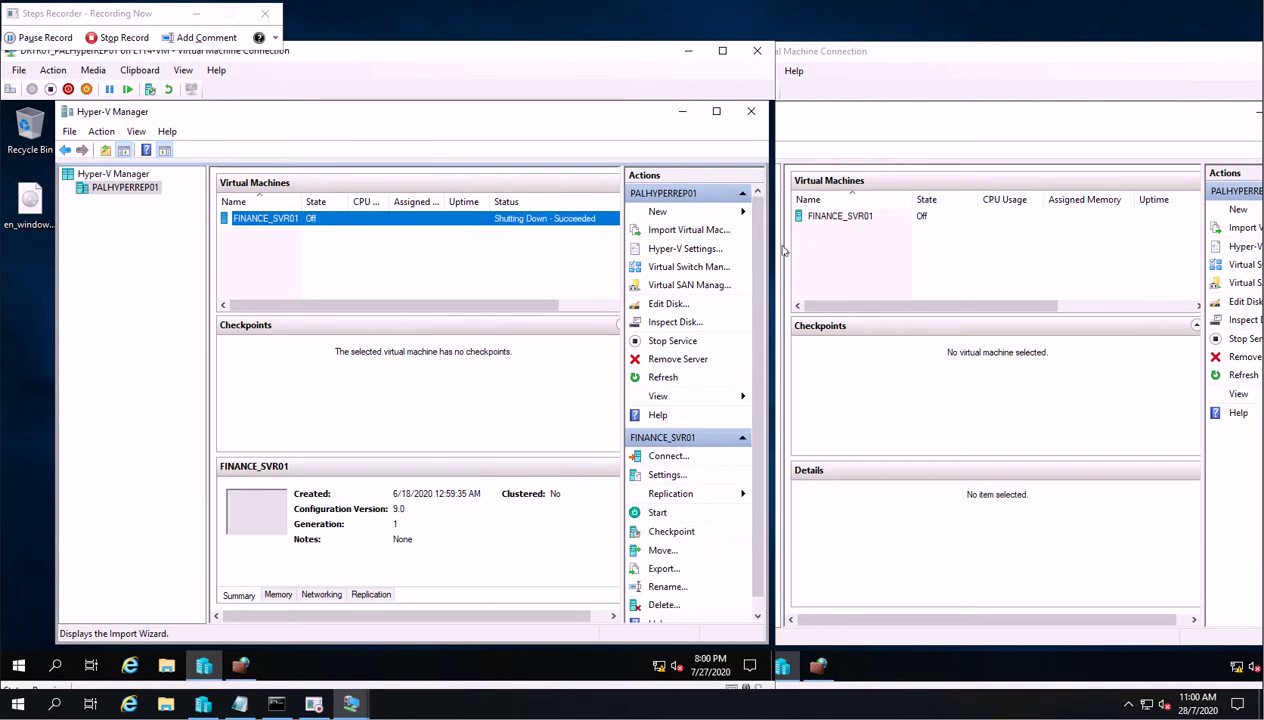
right_click(242, 224)
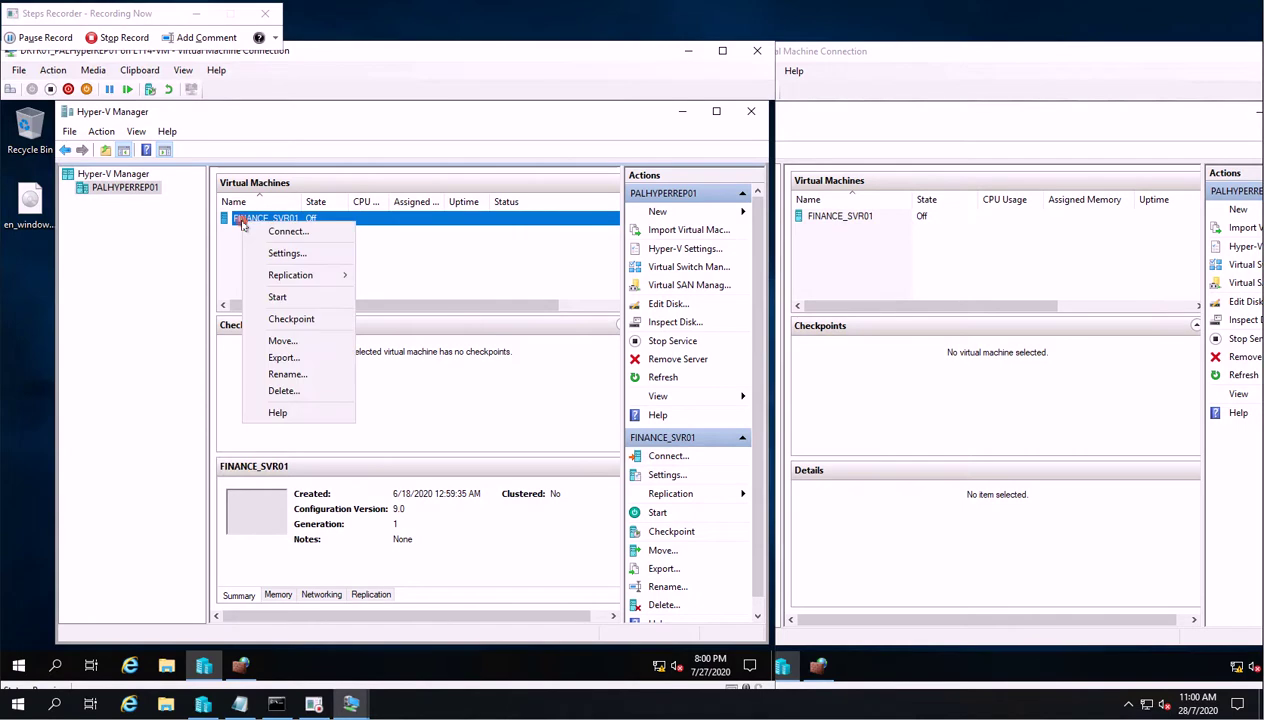
mouse_move(306, 275)
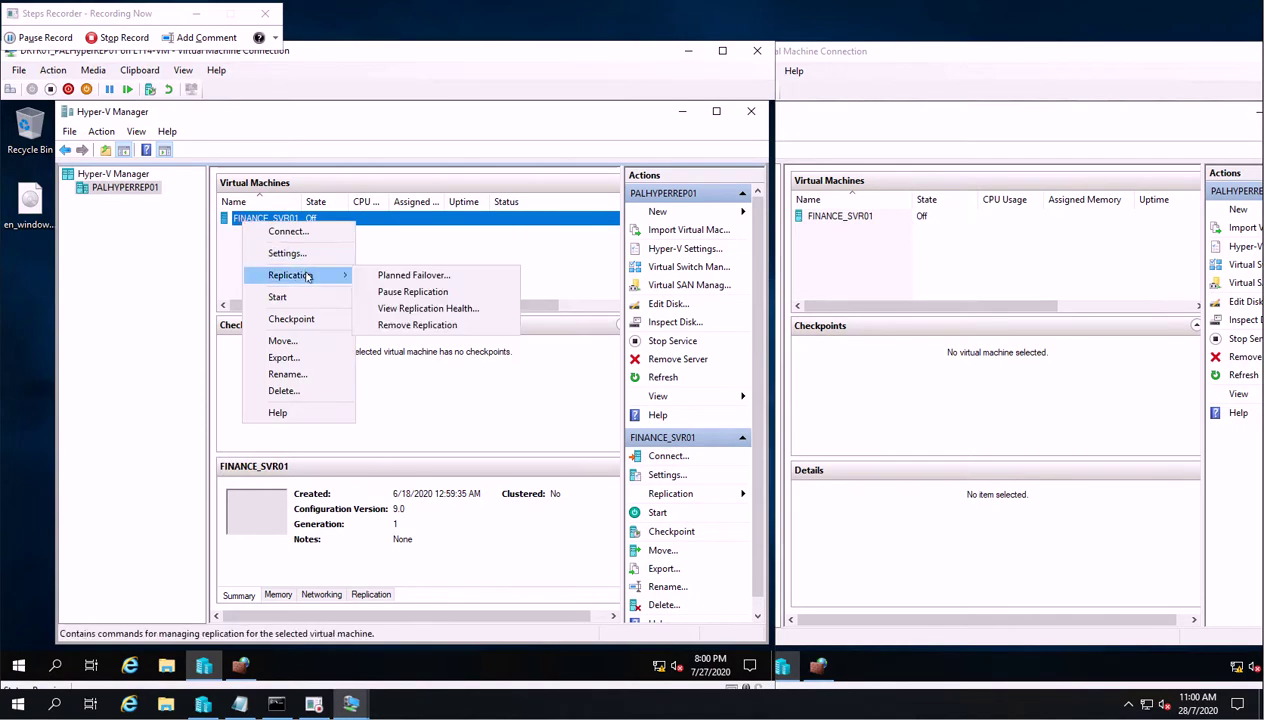
click(377, 276)
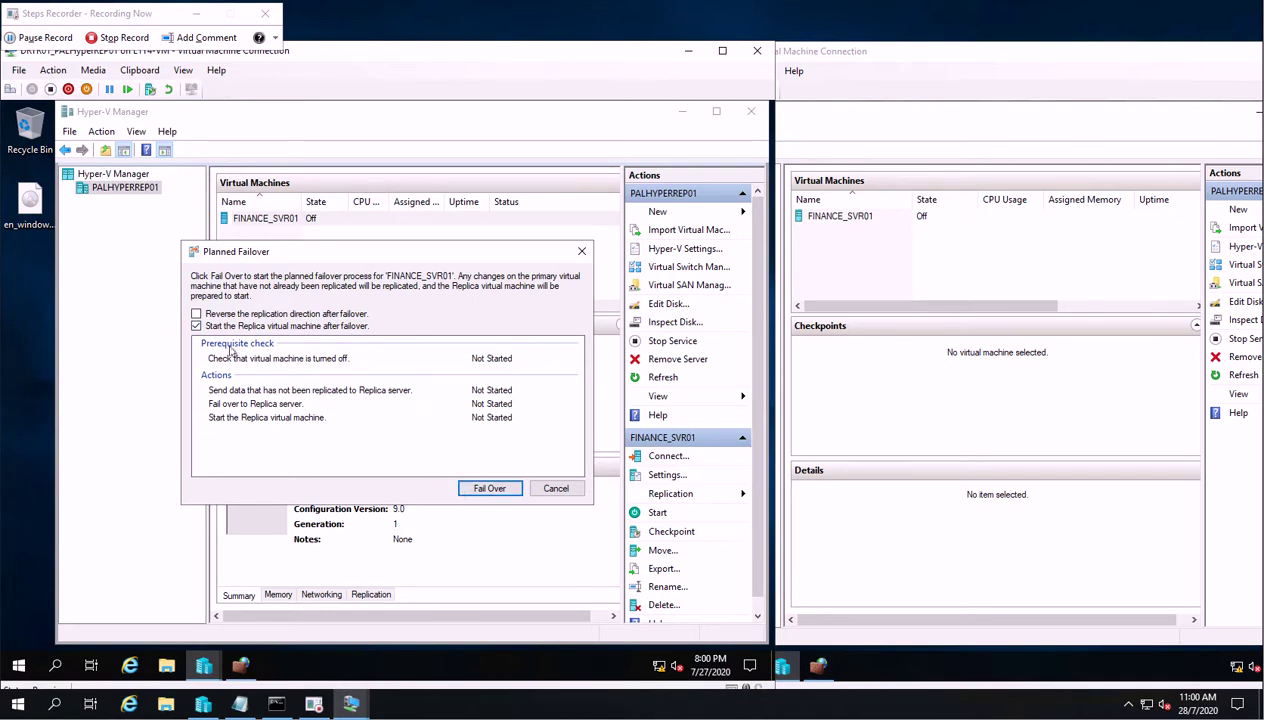
click(465, 489)
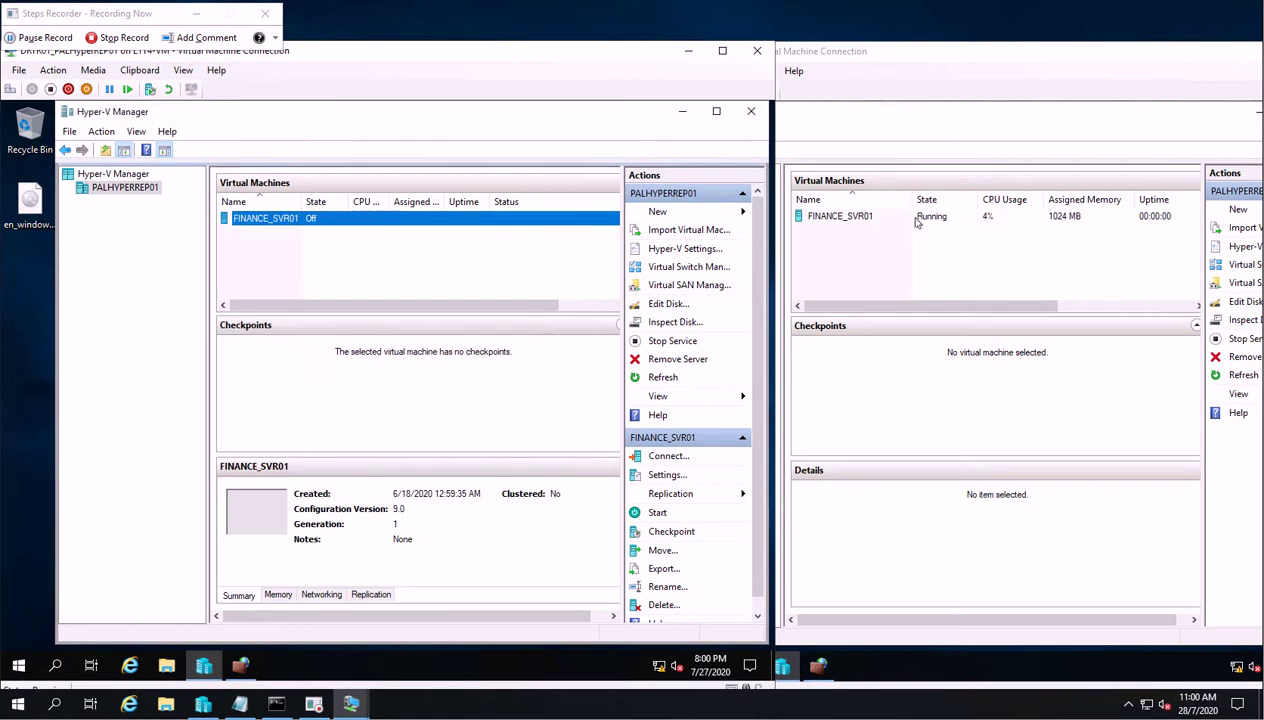
Connect to the FINANCE_SVR01 replica on PALHyperREP02 and arrange the connection windows so its console is in view.
click(849, 220)
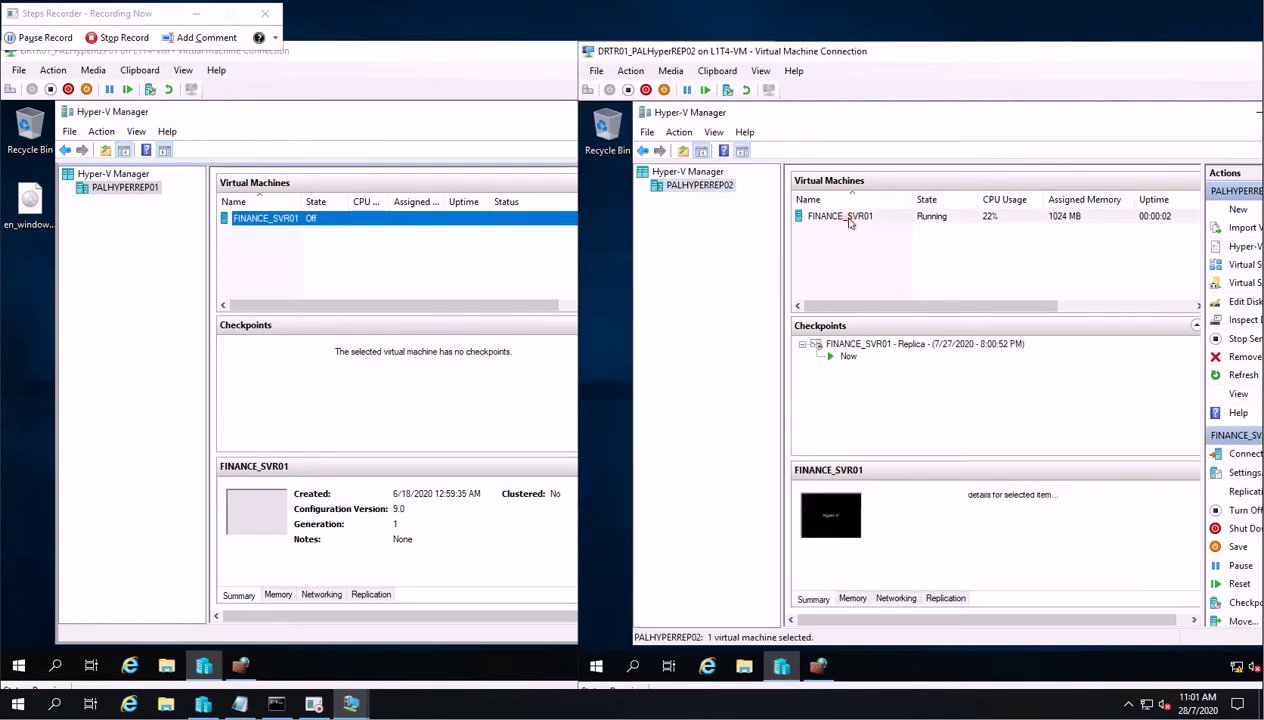
click(849, 220)
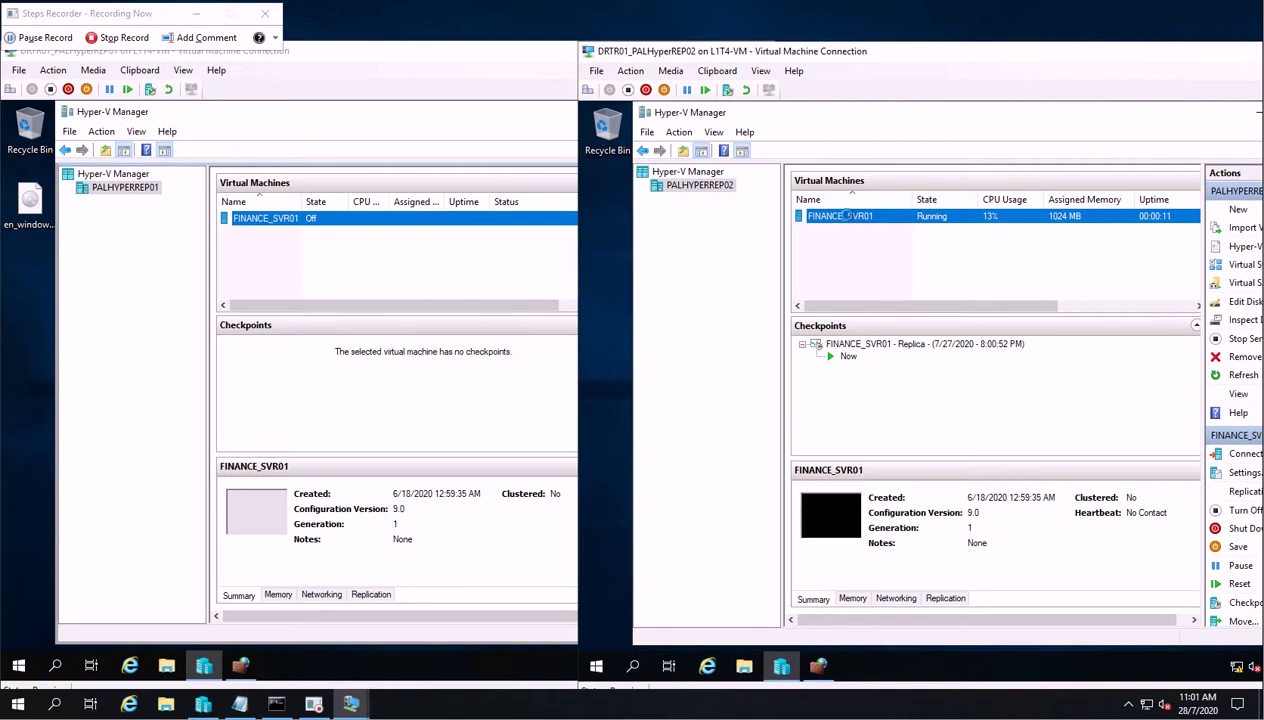
double_click(849, 220)
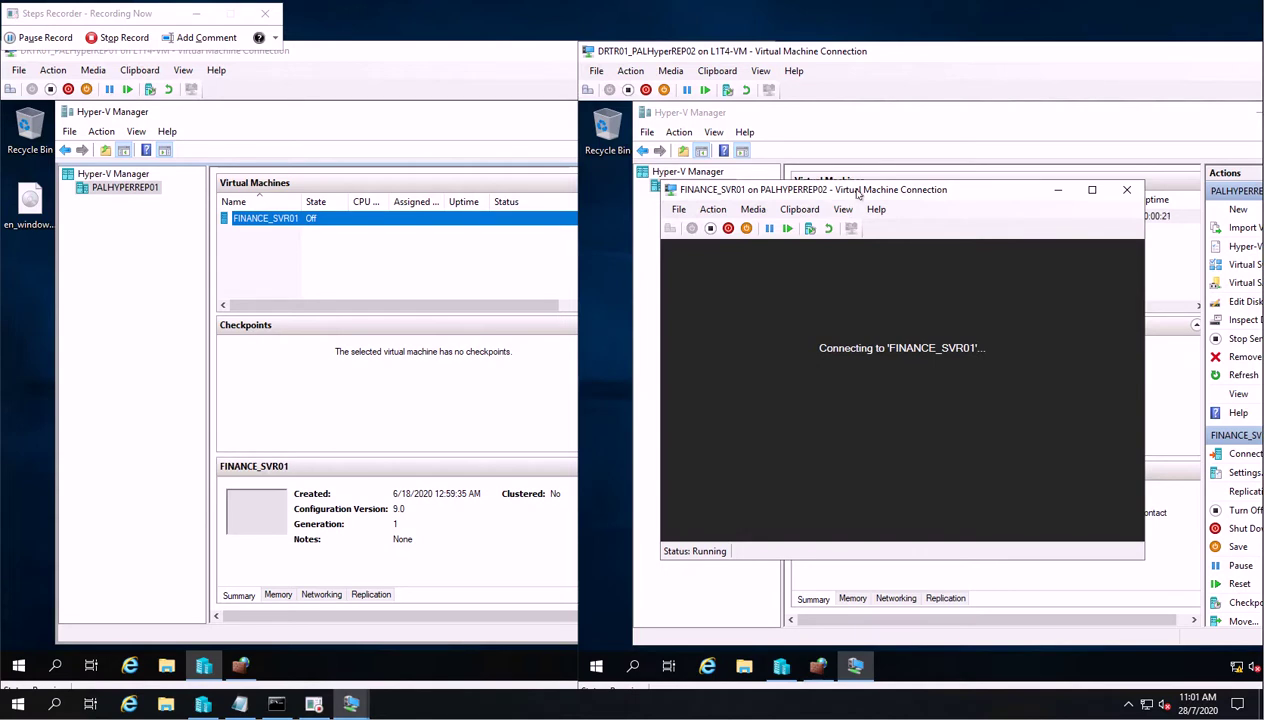
mouse_move(857, 193)
mouse_down()
mouse_move(914, 560)
mouse_move(873, 174)
mouse_up()
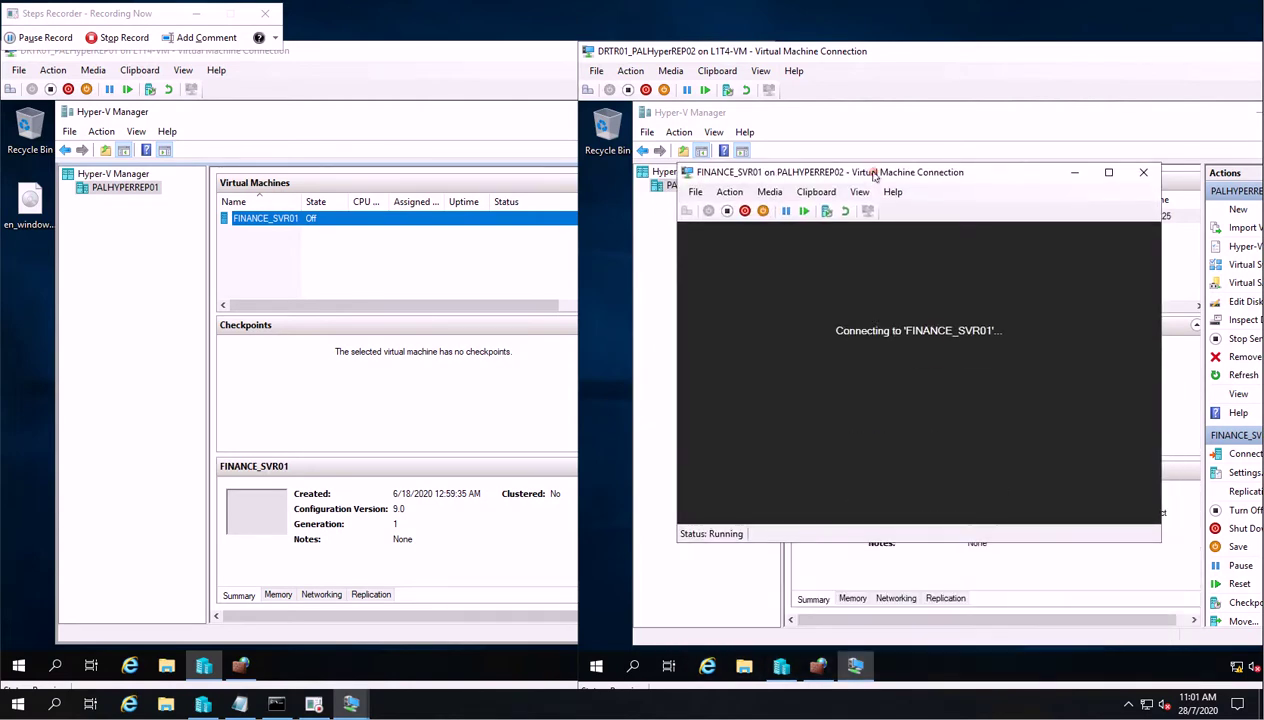
drag(876, 175, 820, 133)
drag(846, 49, 603, 38)
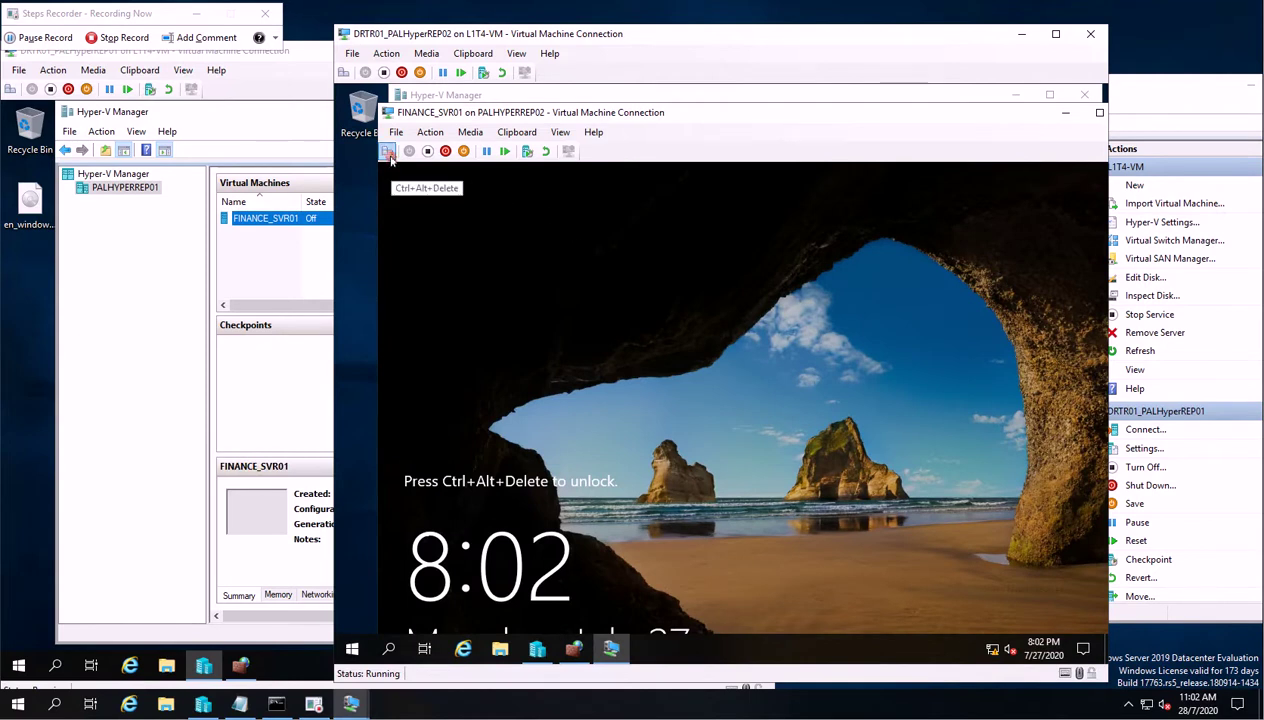
Unlock FINANCE_SVR01 on PALHyperREP02 and sign in as Administrator with the account password.
click(388, 152)
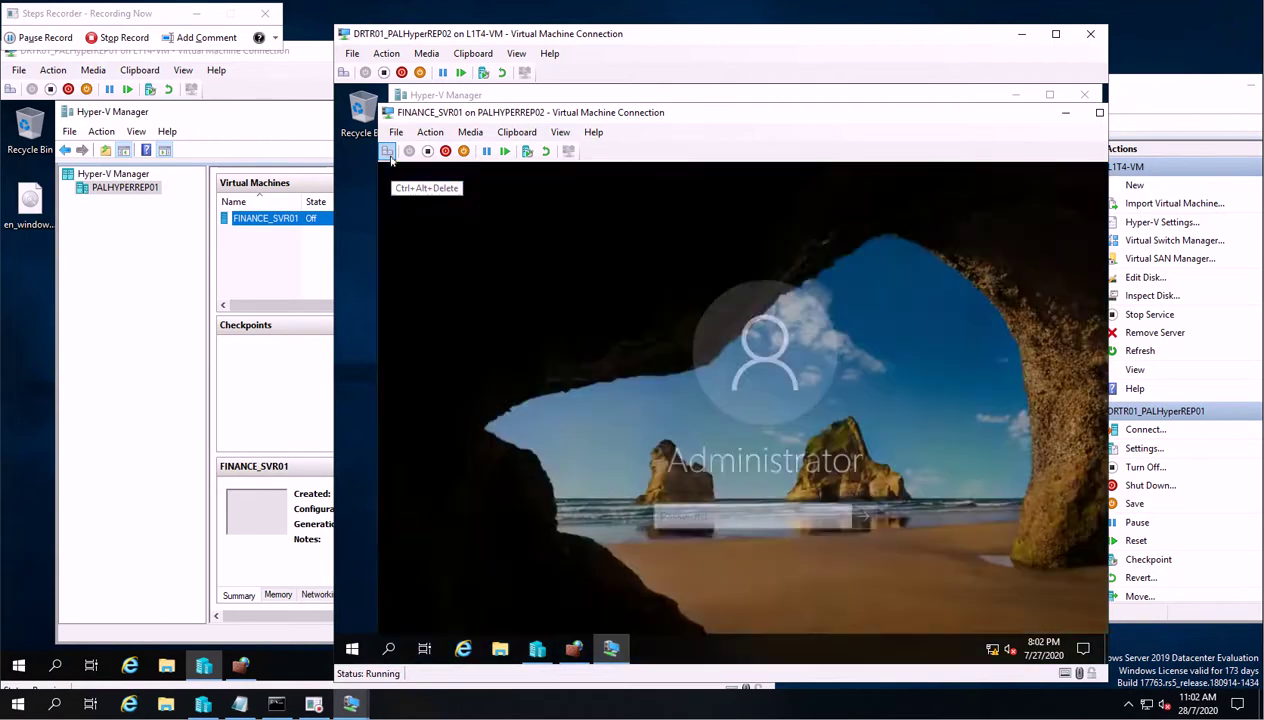
text(*********)
key(Return)
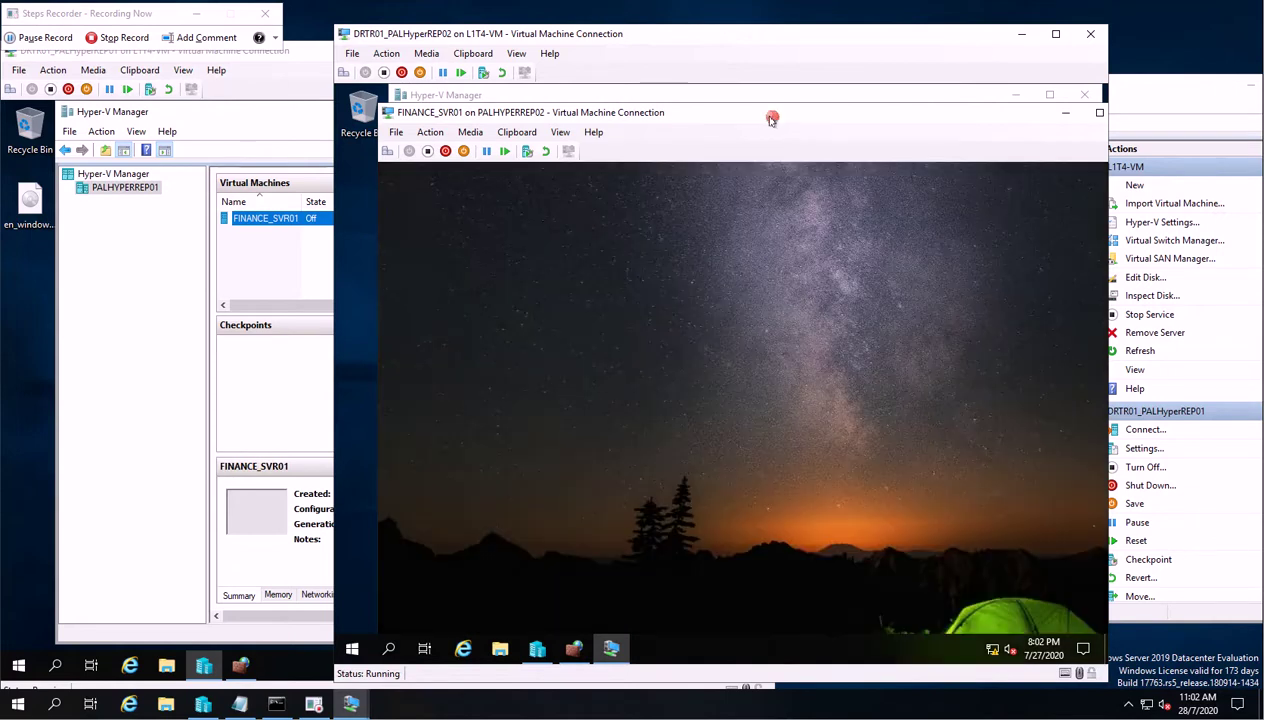
Open a Command Prompt inside FINANCE_SVR01 and ping pal.net to test its network connectivity.
drag(774, 124, 746, 104)
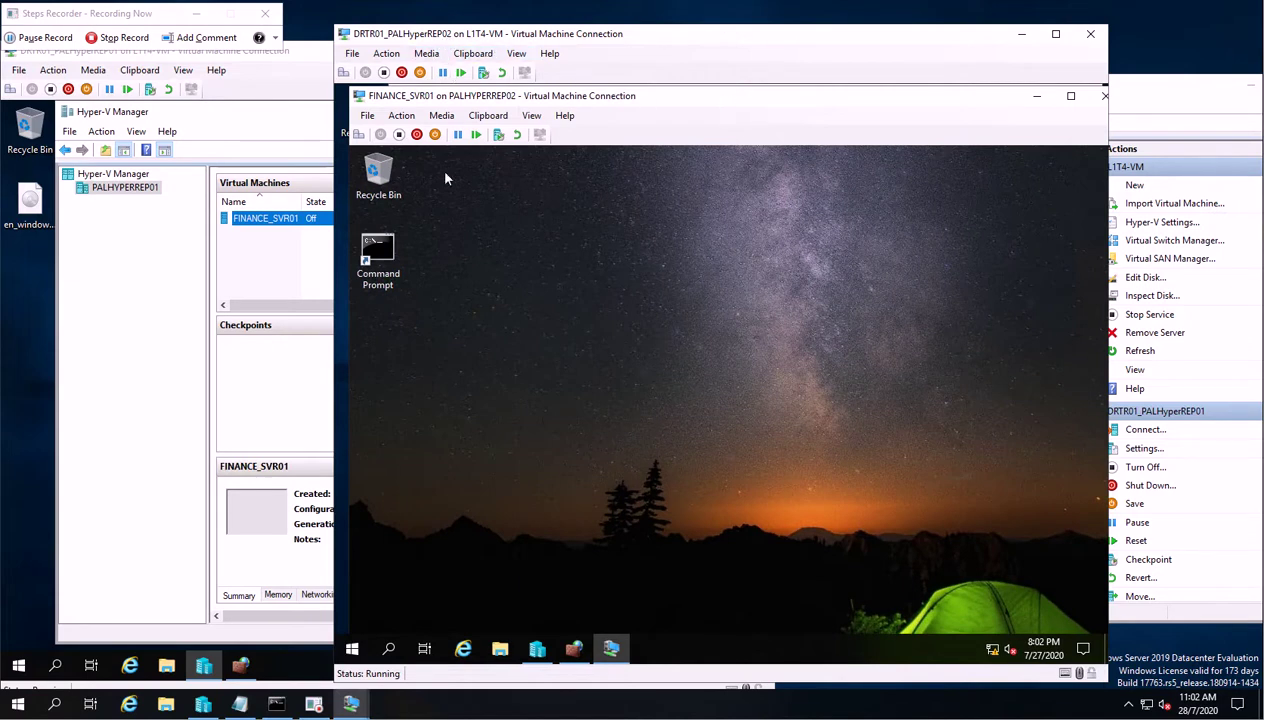
double_click(386, 250)
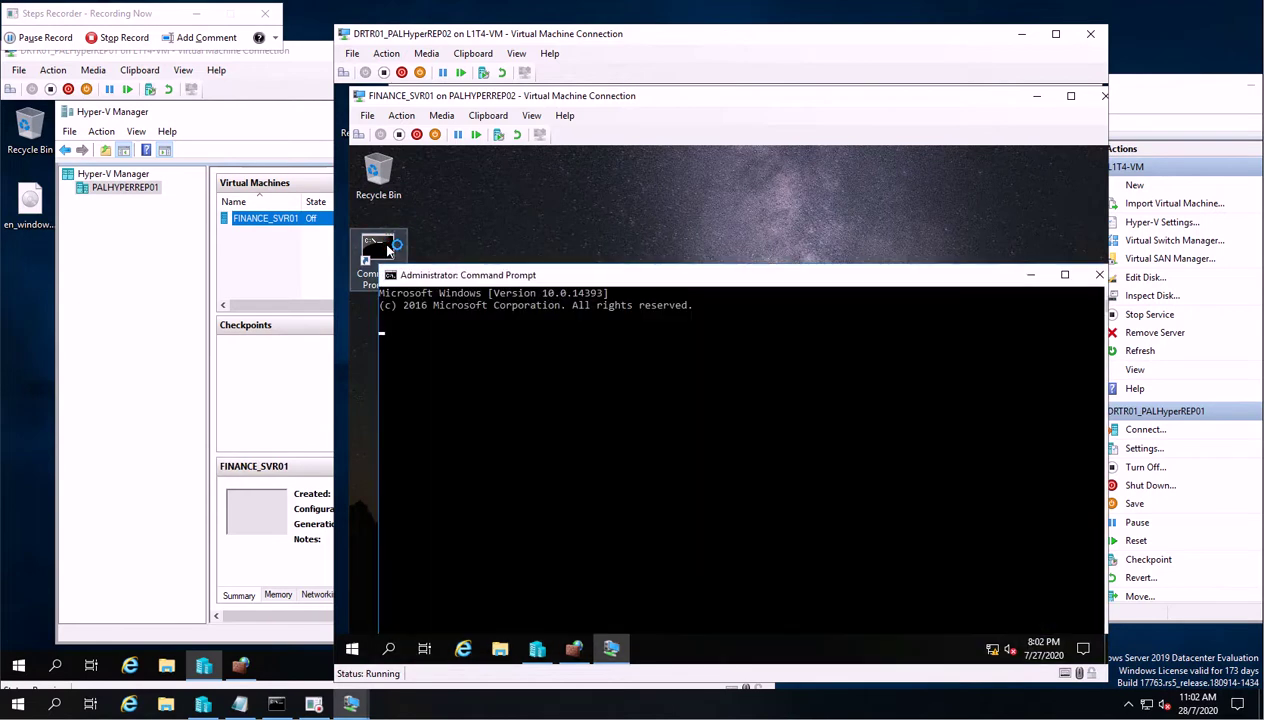
text(ping pal.net)
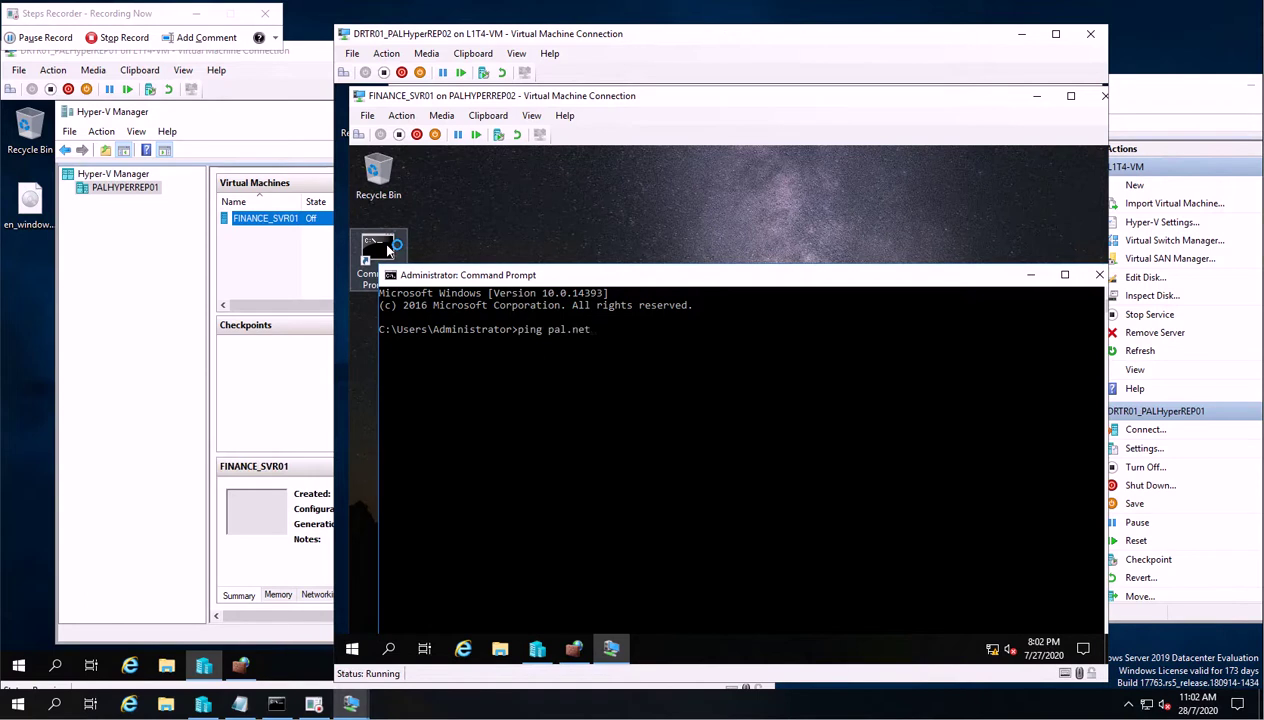
key(Return)
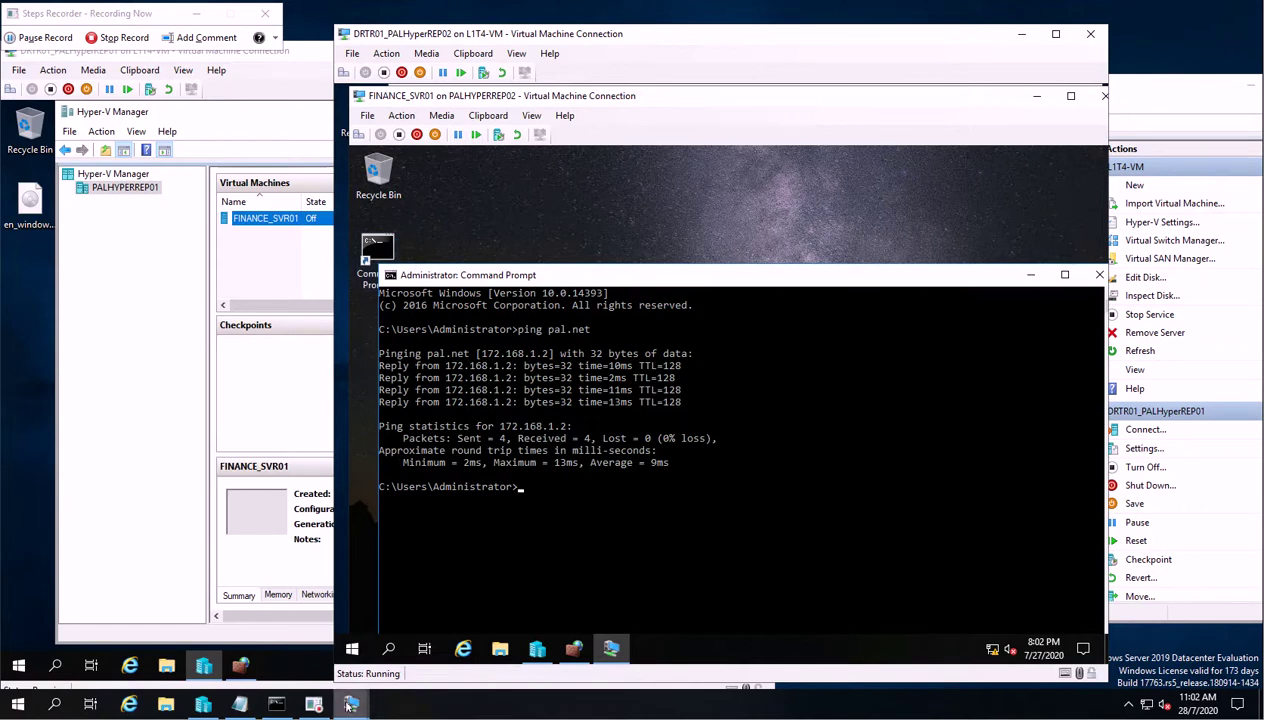
mouse_move(349, 705)
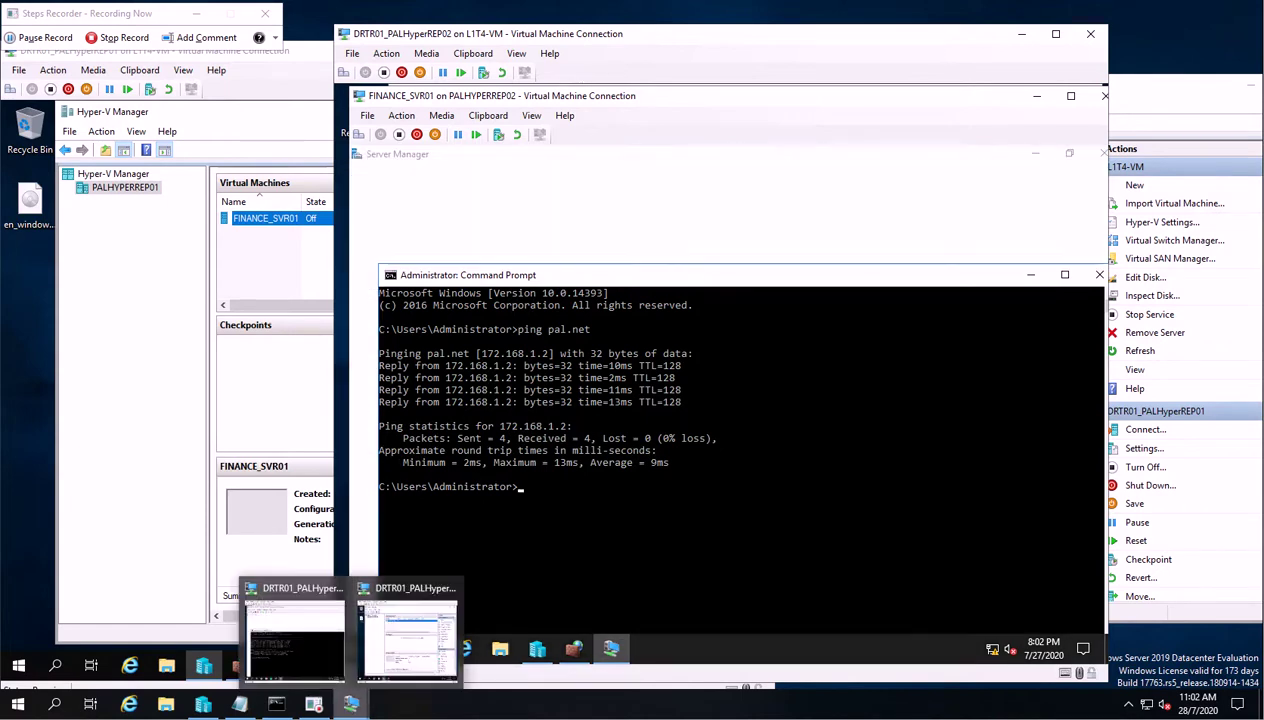